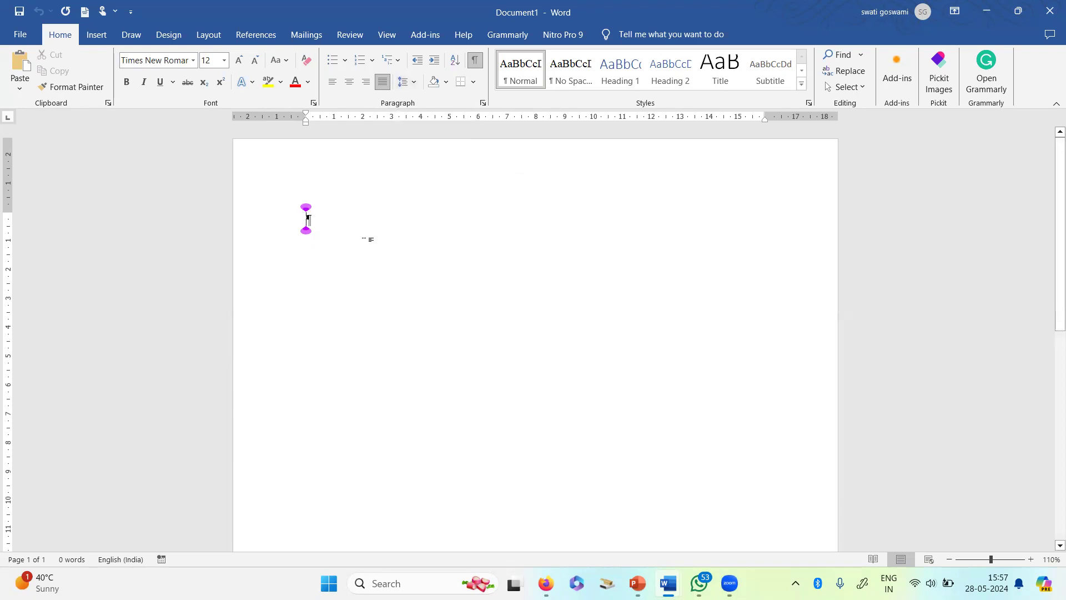
Enter the line "This is my first document" and start a new paragraph below it
text(This m)
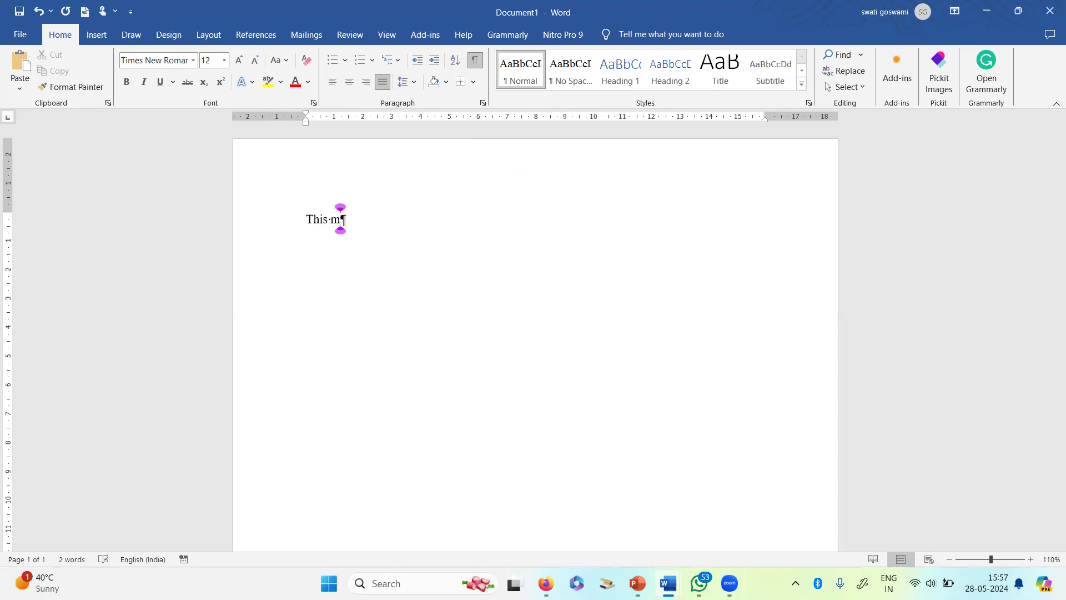
key(BackSpace)
text(is my first document)
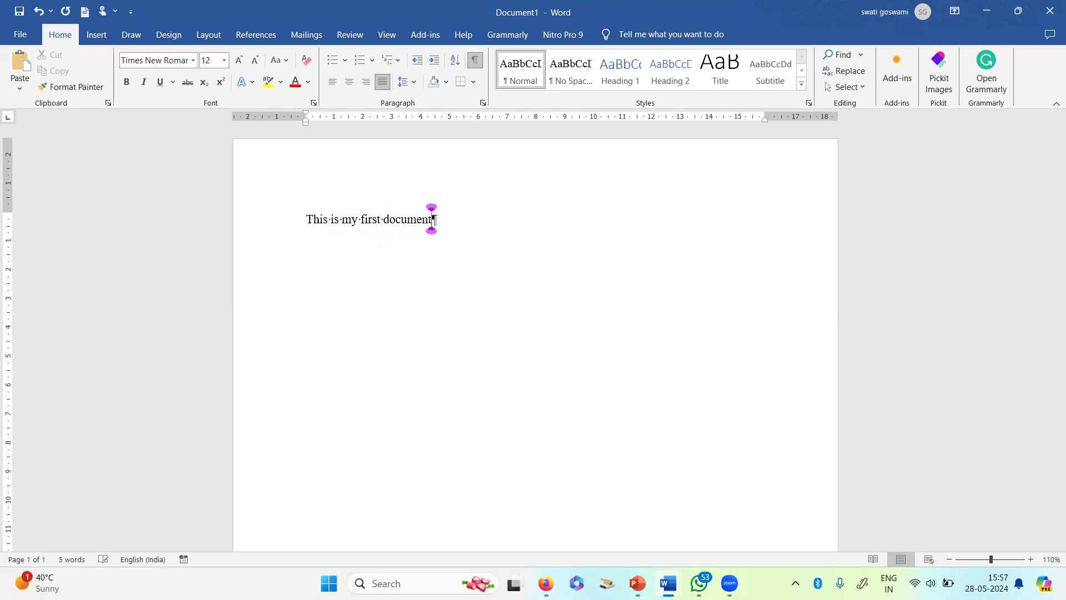
key(Return)
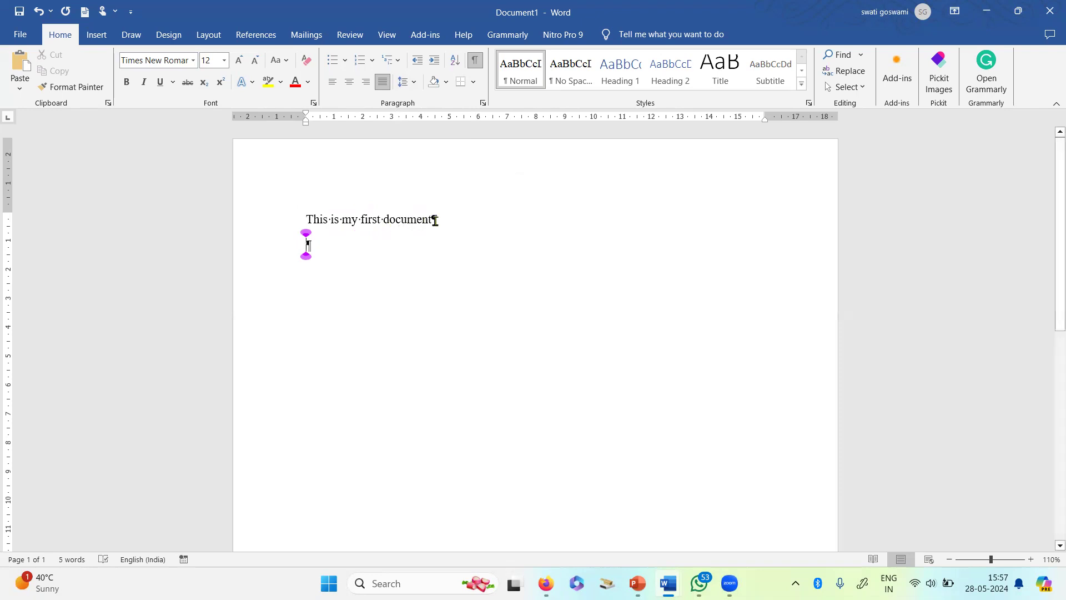
Set the line "This is my first document" to font size 20 and center it on the page
drag(441, 220, 321, 229)
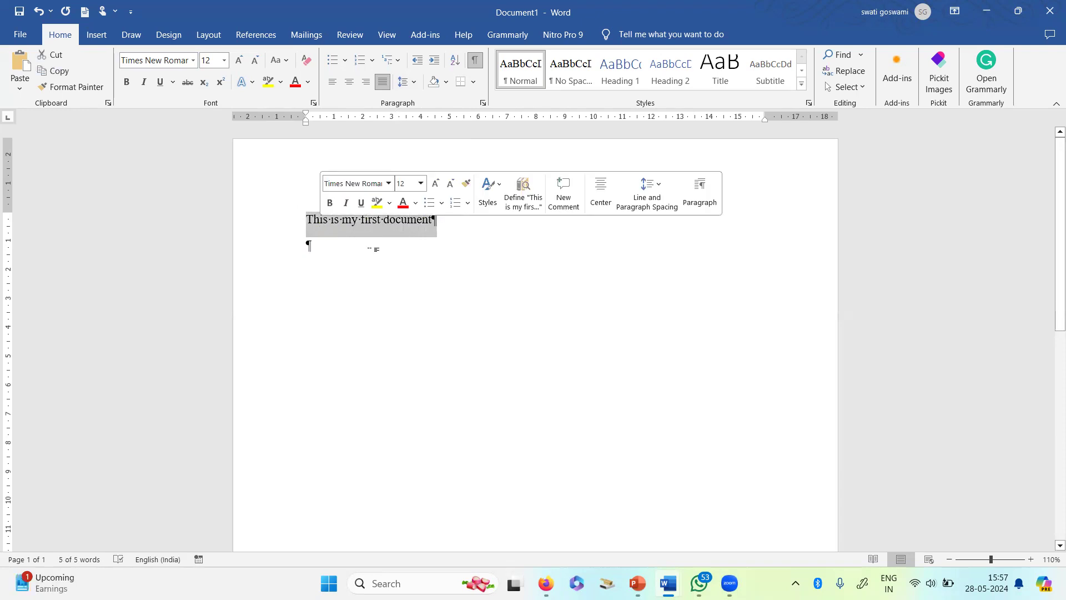
click(308, 246)
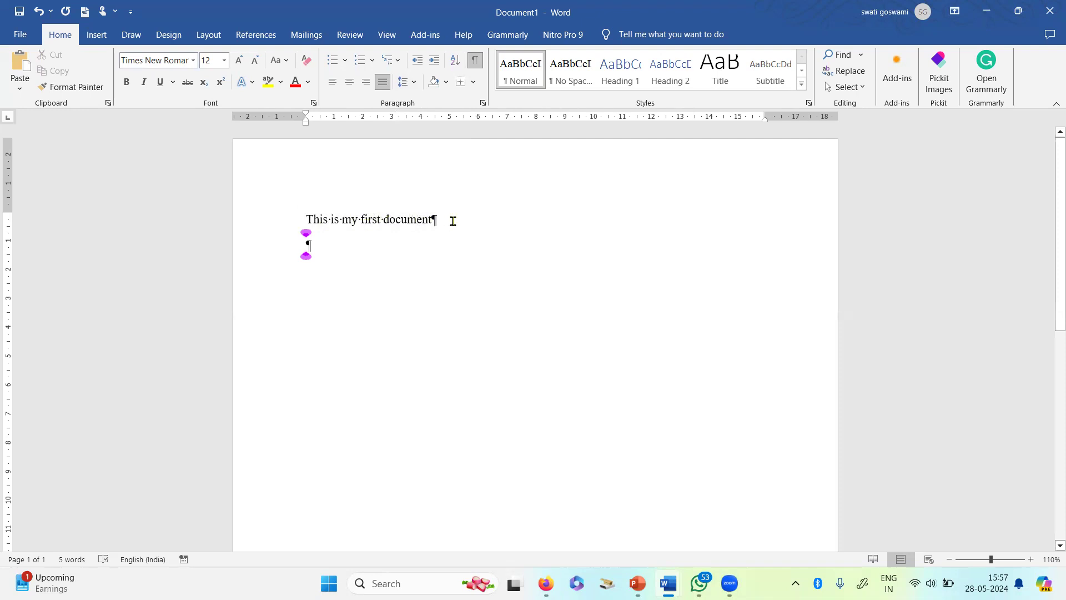
drag(424, 219, 314, 223)
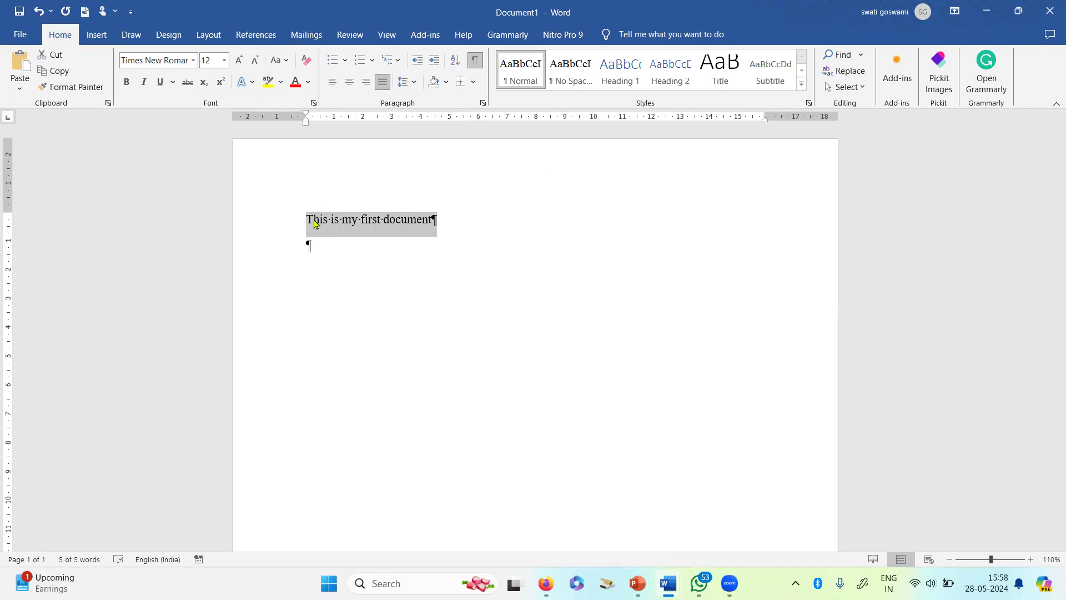
click(224, 60)
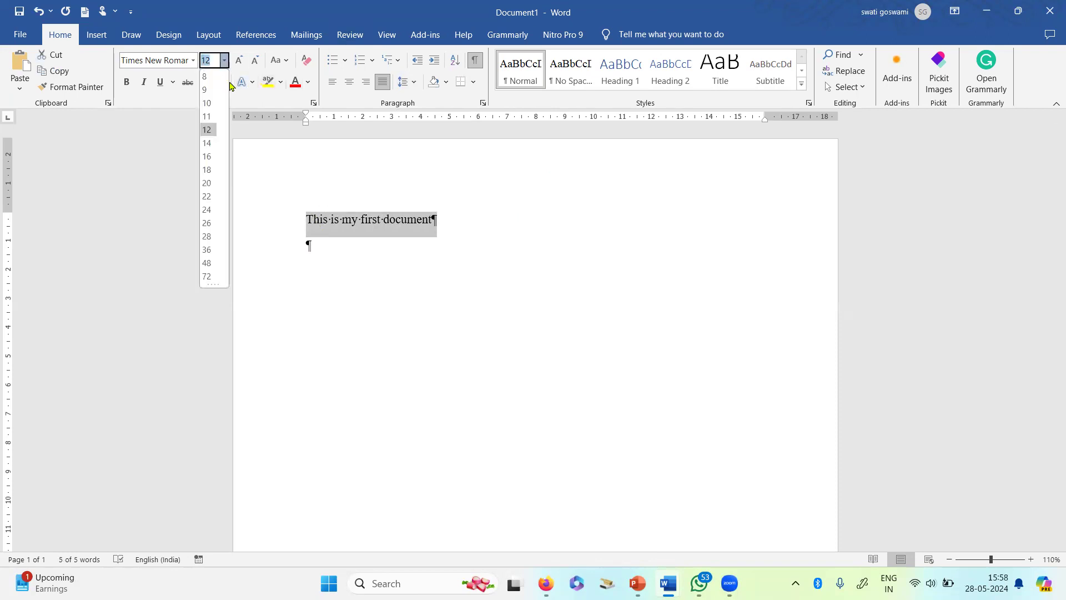
click(209, 183)
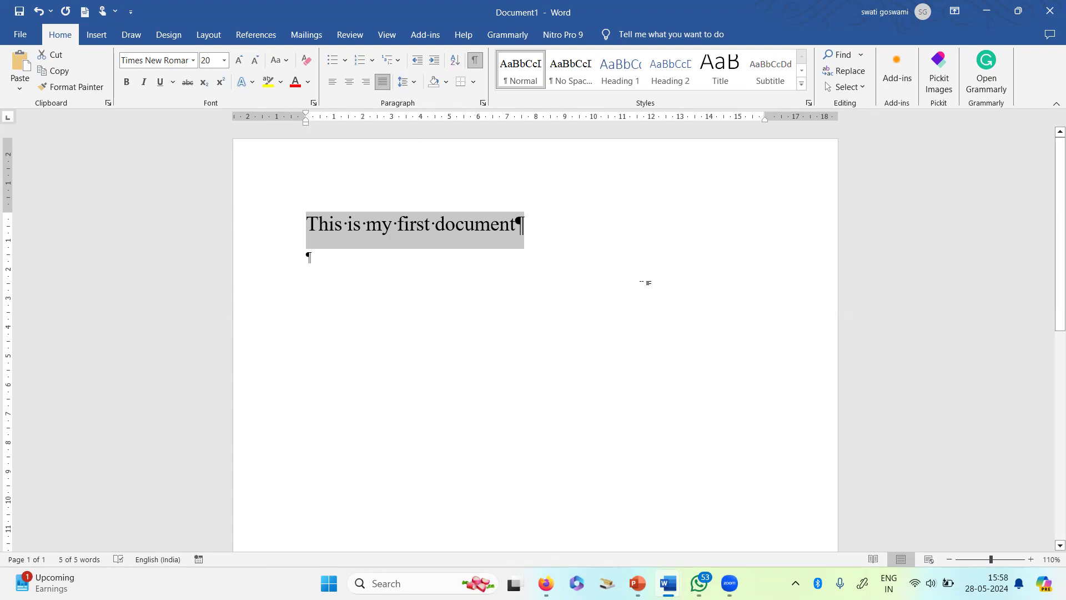
key(ctrl+e)
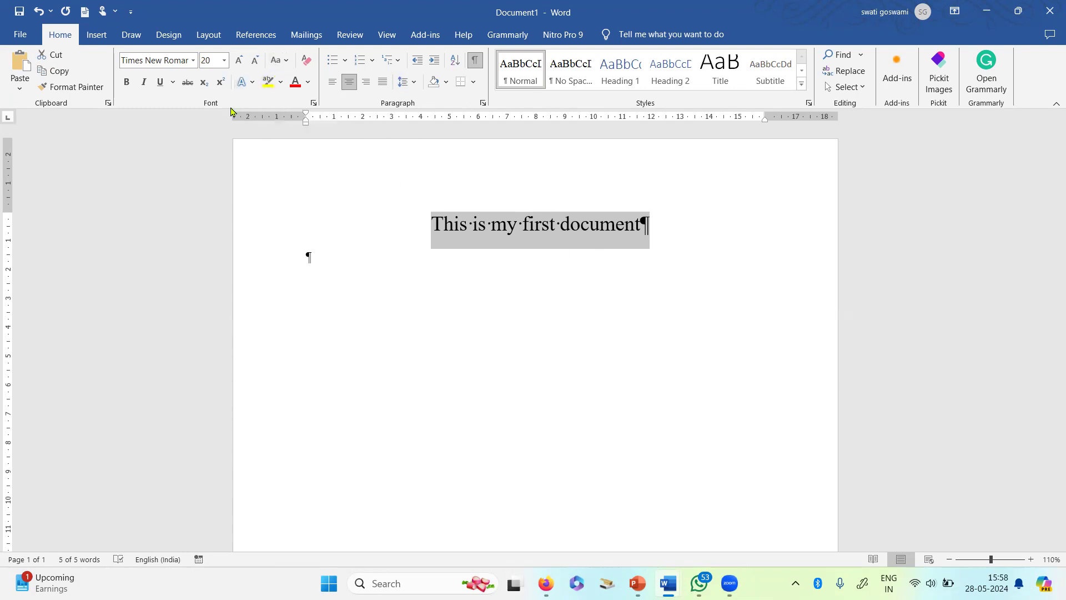
Try the UPPERCASE, Sentence case, lowercase and Capitalize Each Word options on the title line
click(287, 61)
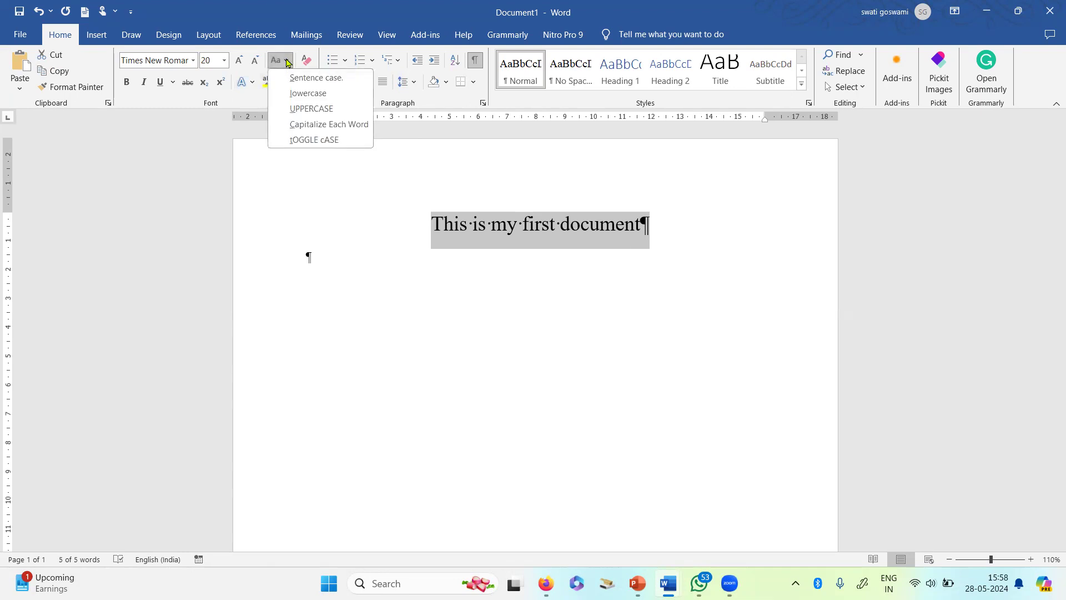
click(300, 110)
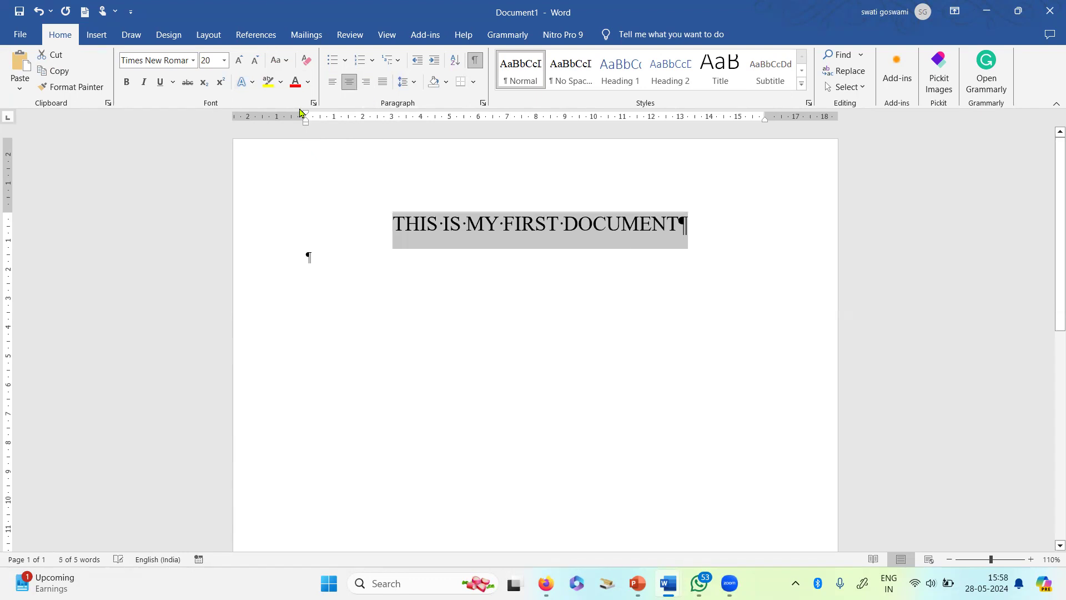
click(292, 62)
click(293, 78)
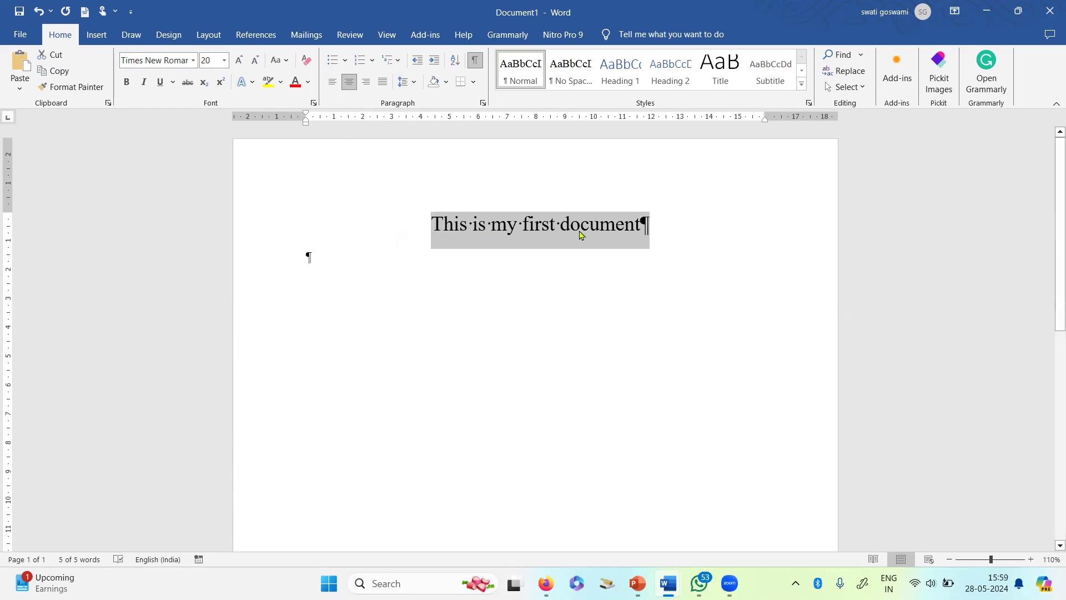
click(278, 60)
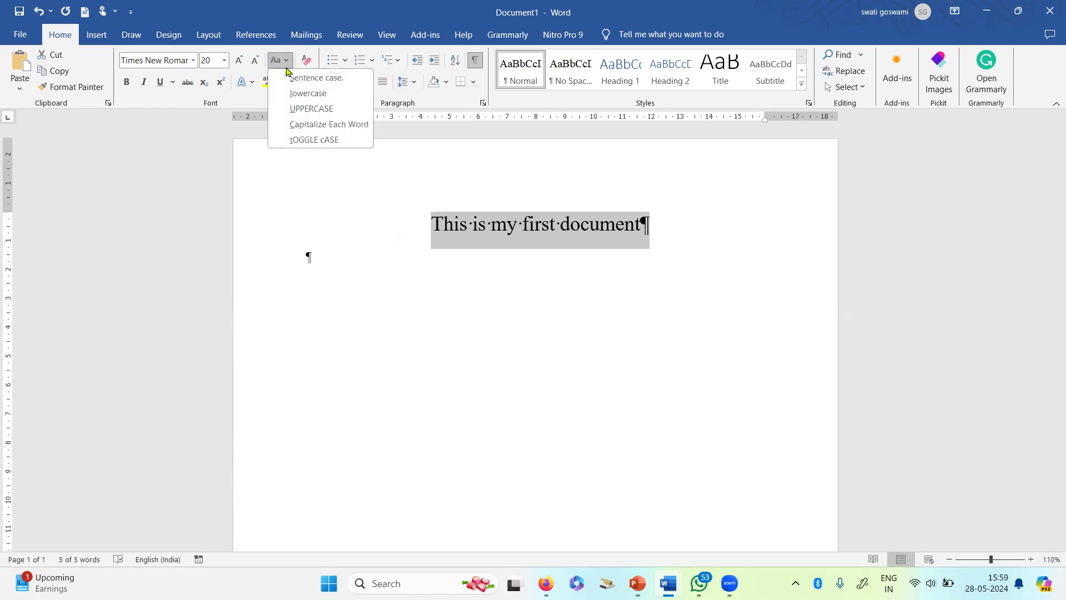
click(296, 94)
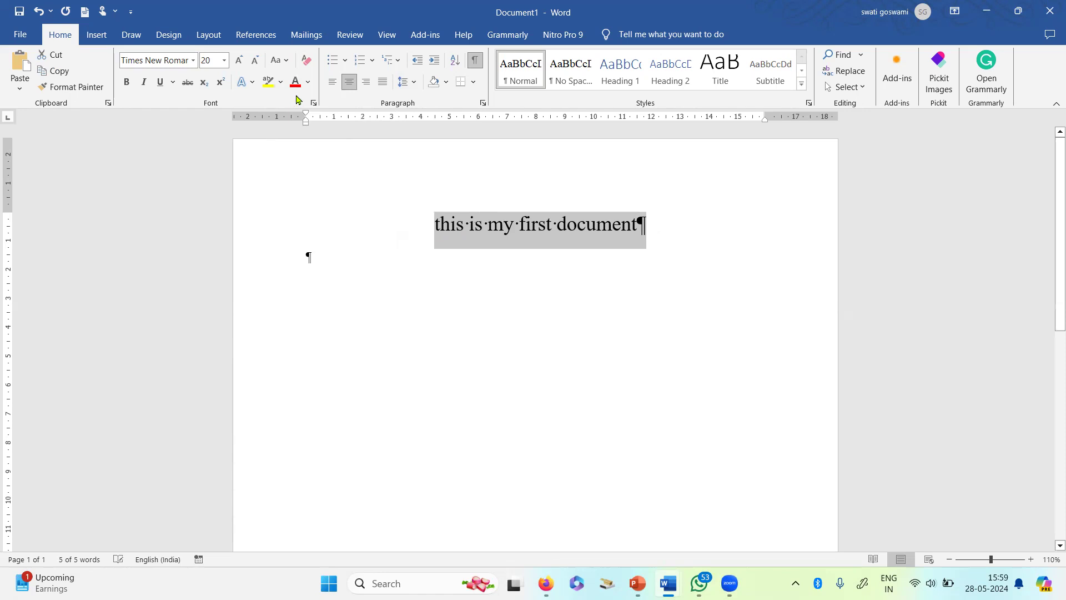
click(280, 61)
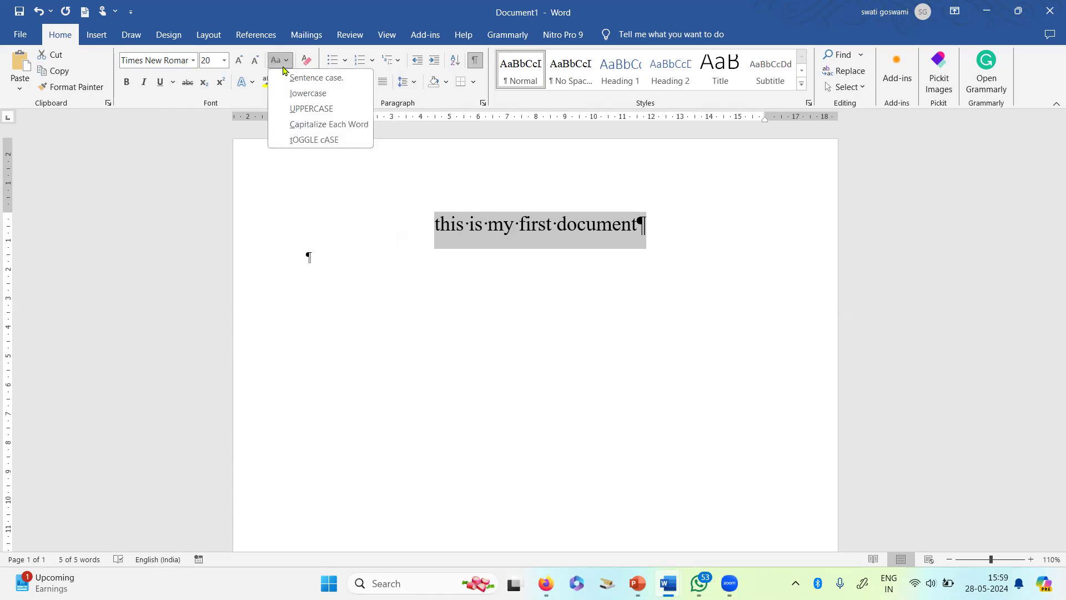
click(302, 125)
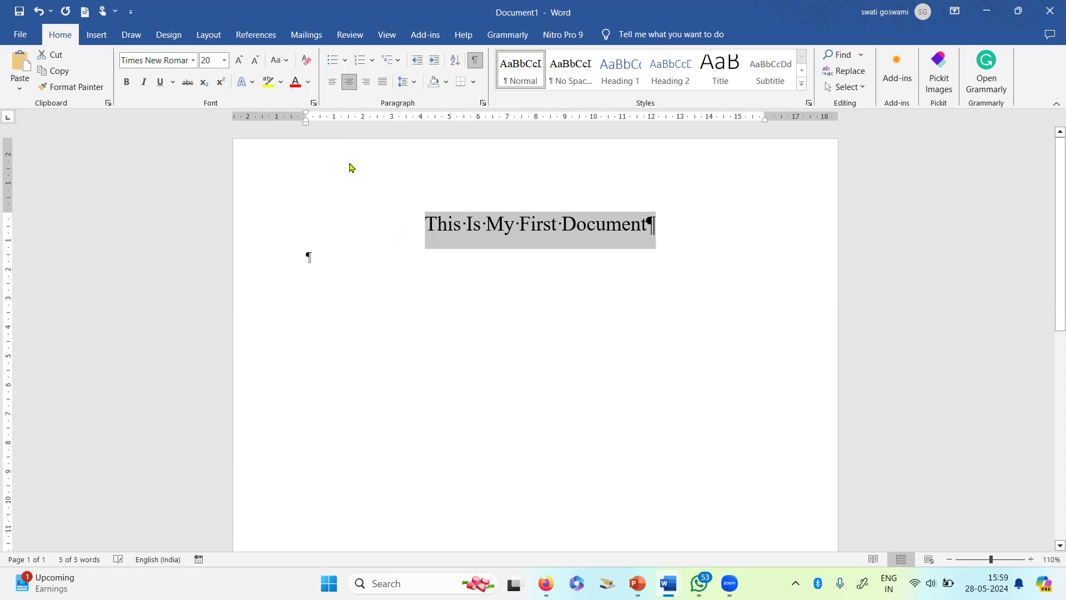
Convert the title line to UPPERCASE
click(289, 65)
click(298, 110)
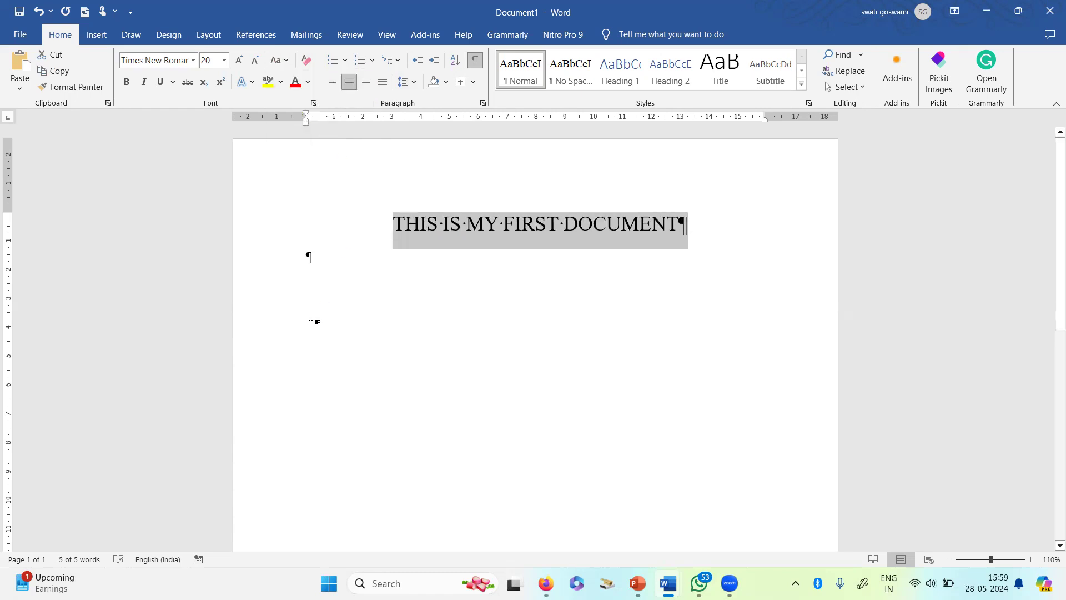
Generate five paragraphs of three-sentence sample text below the title with the formula =rand(5,3)
click(320, 268)
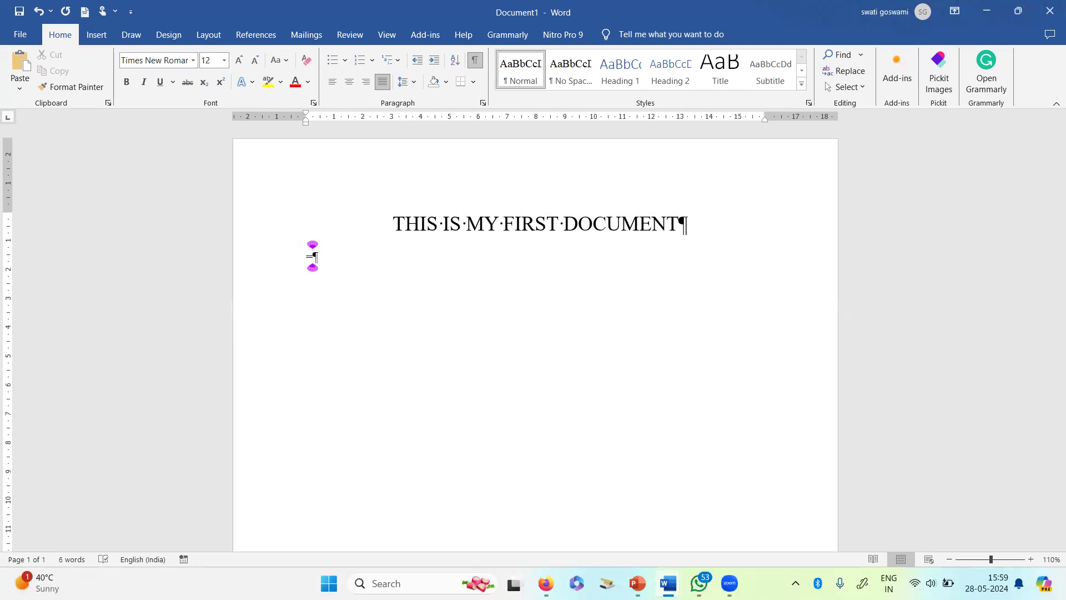
text(rand()
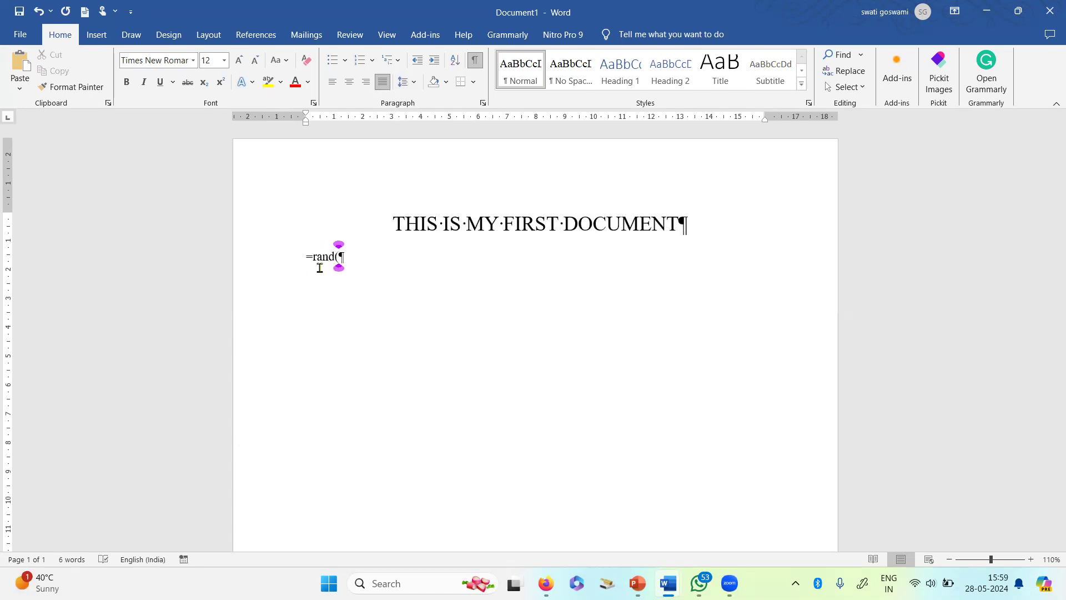
text(5,3)
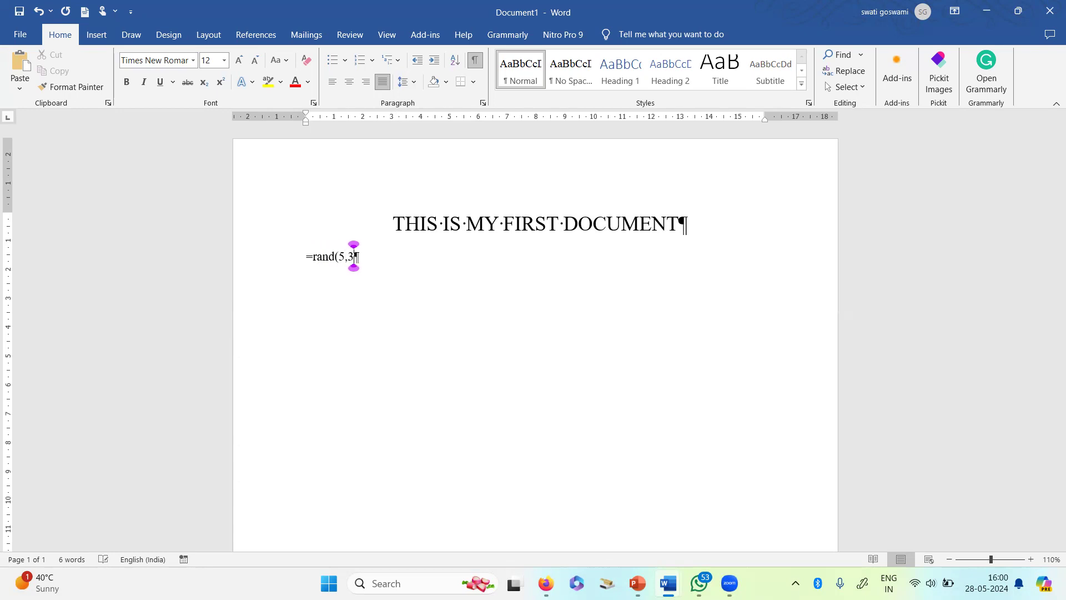
text())
key(Return)
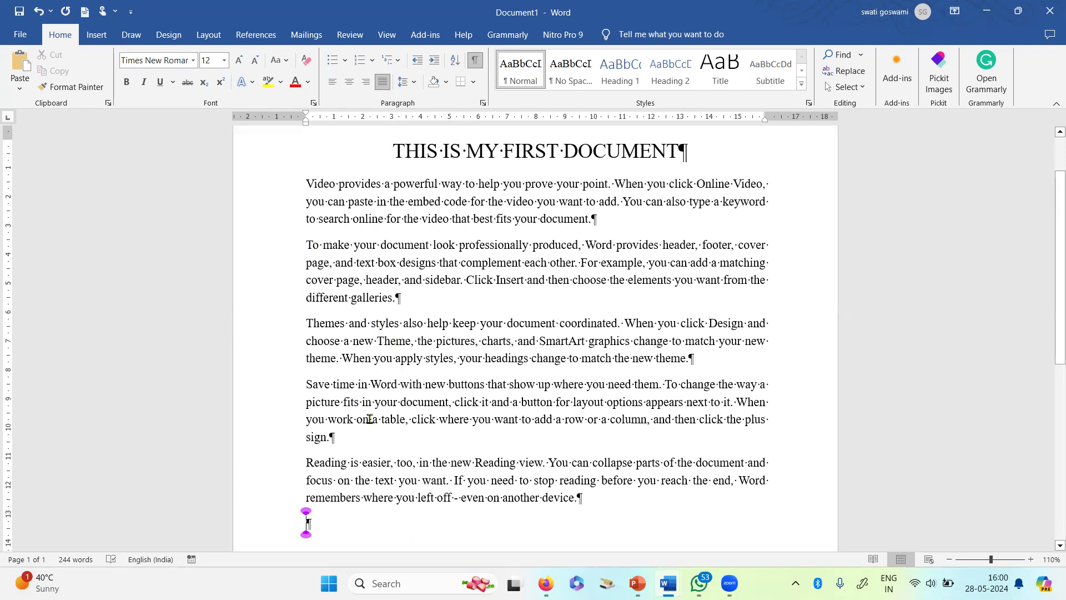
Leave an empty paragraph after the sample text and write =RAND(5,3) as plain text beneath it
key(Return)
text(=RAND()
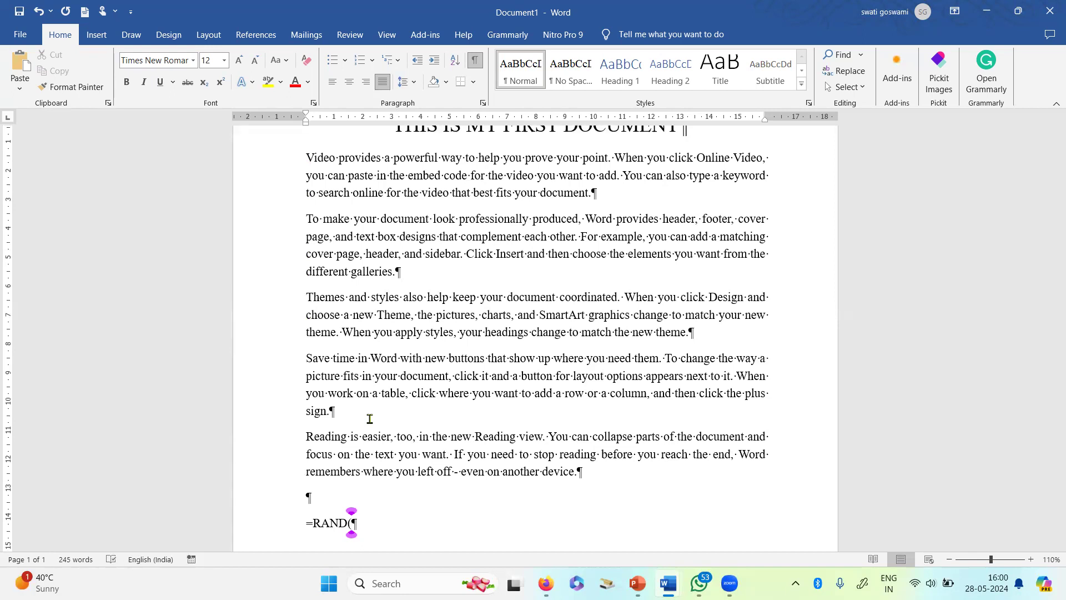
text(5,3))
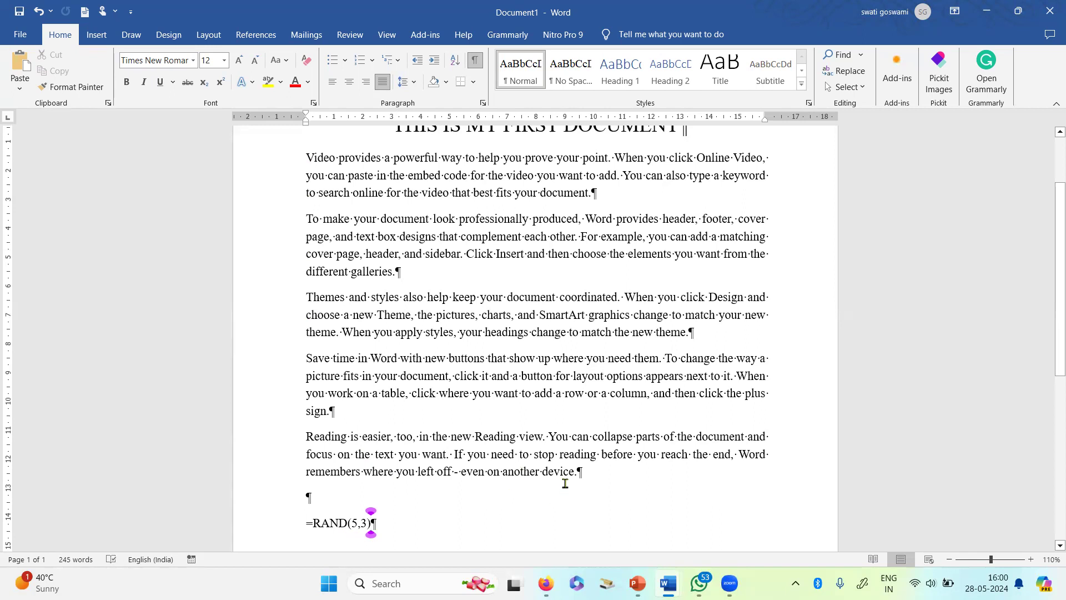
Hide the paragraph marks and other formatting symbols in the document
scroll(525, 387, up, 3)
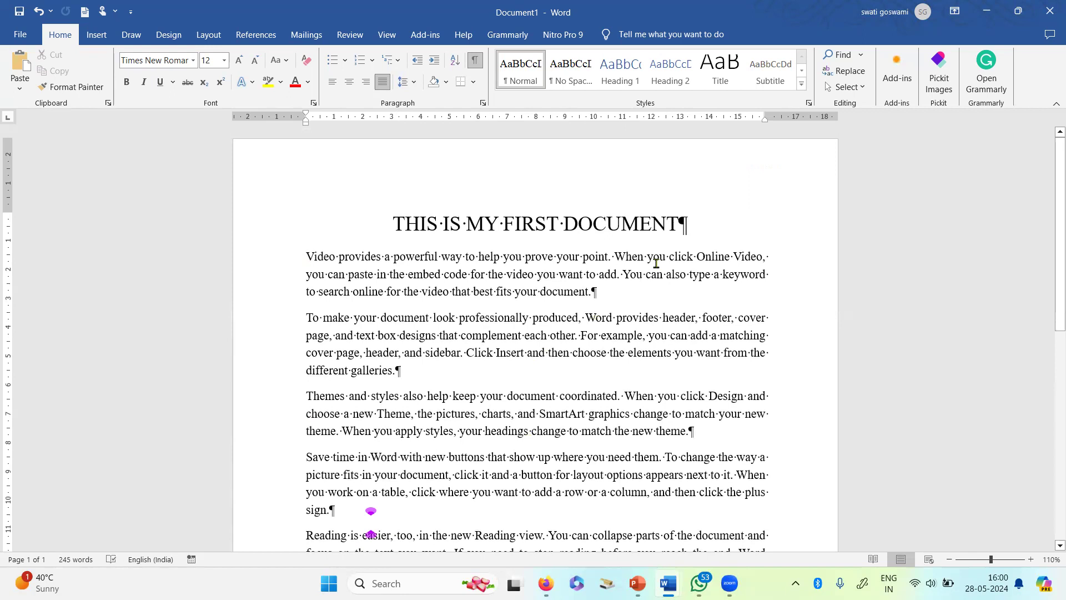
click(474, 61)
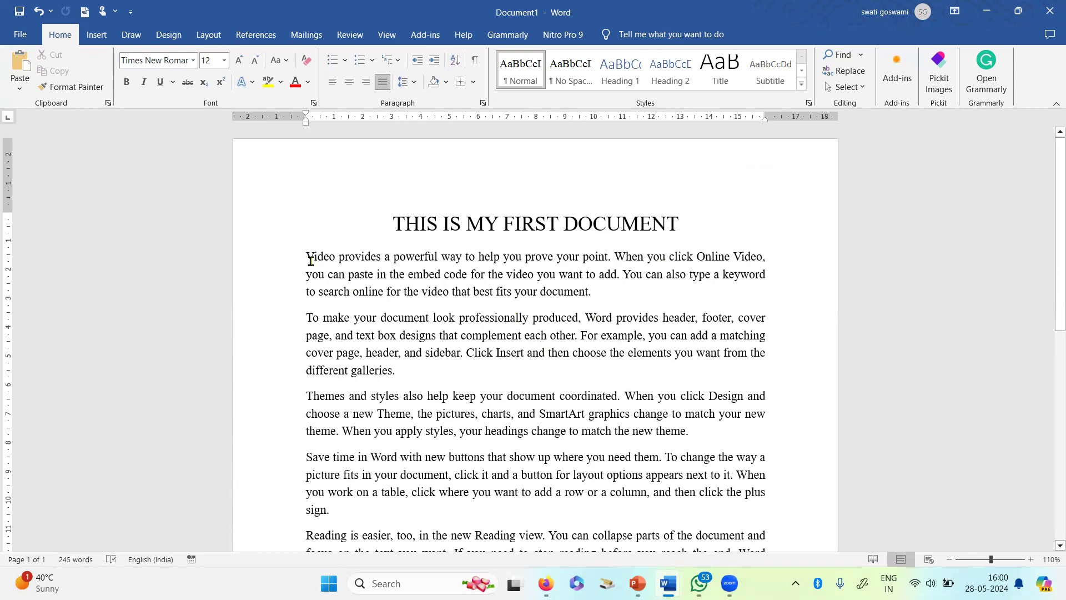
Clear all formatting from the five body paragraphs of sample text, then deselect them
drag(307, 257, 594, 331)
scroll(528, 389, down, 5)
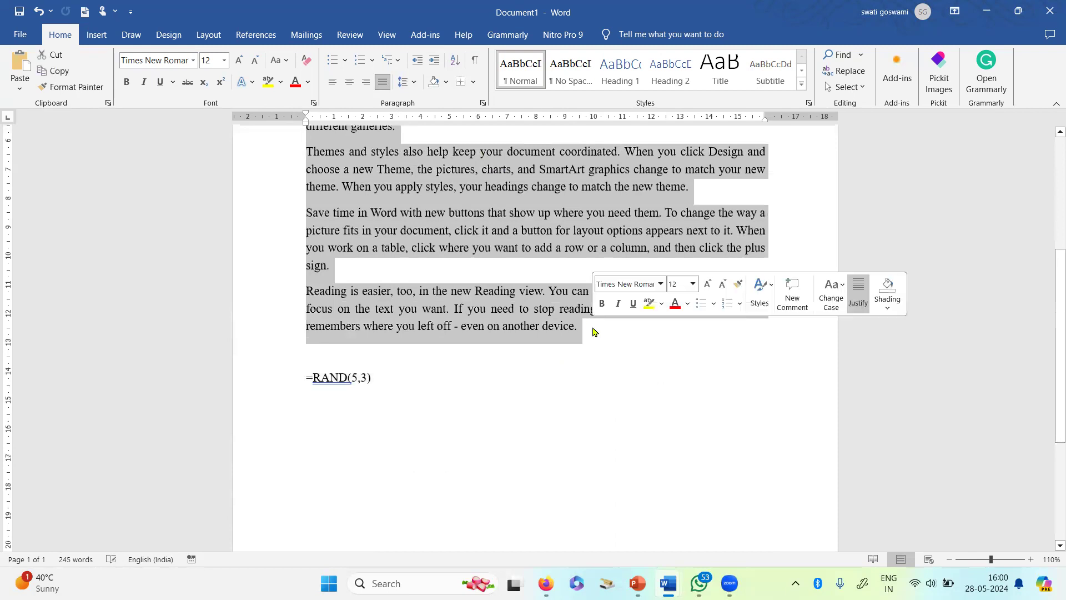
click(306, 61)
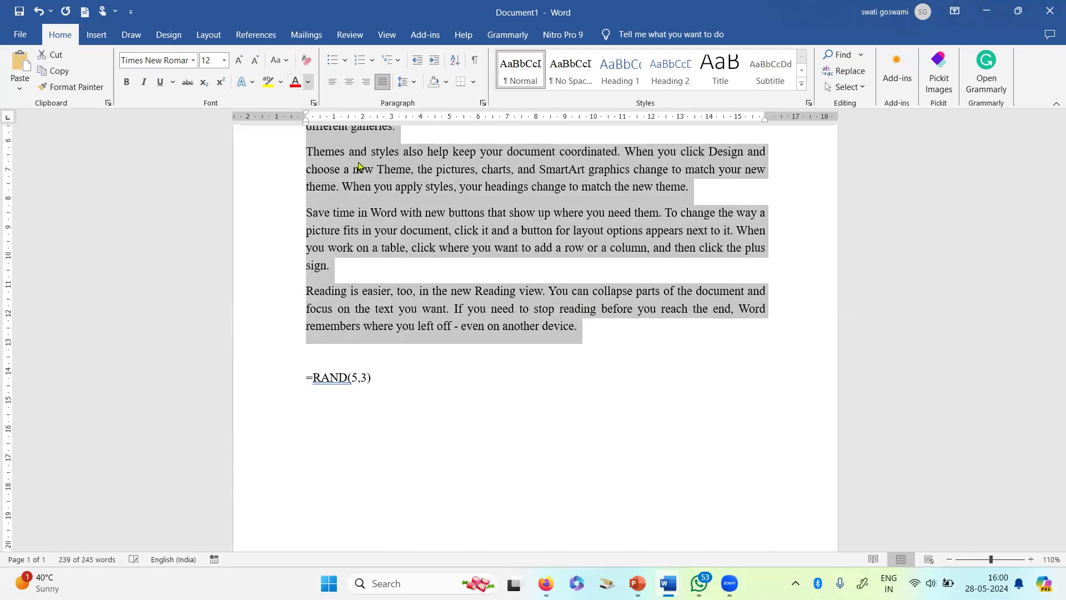
scroll(504, 289, up, 5)
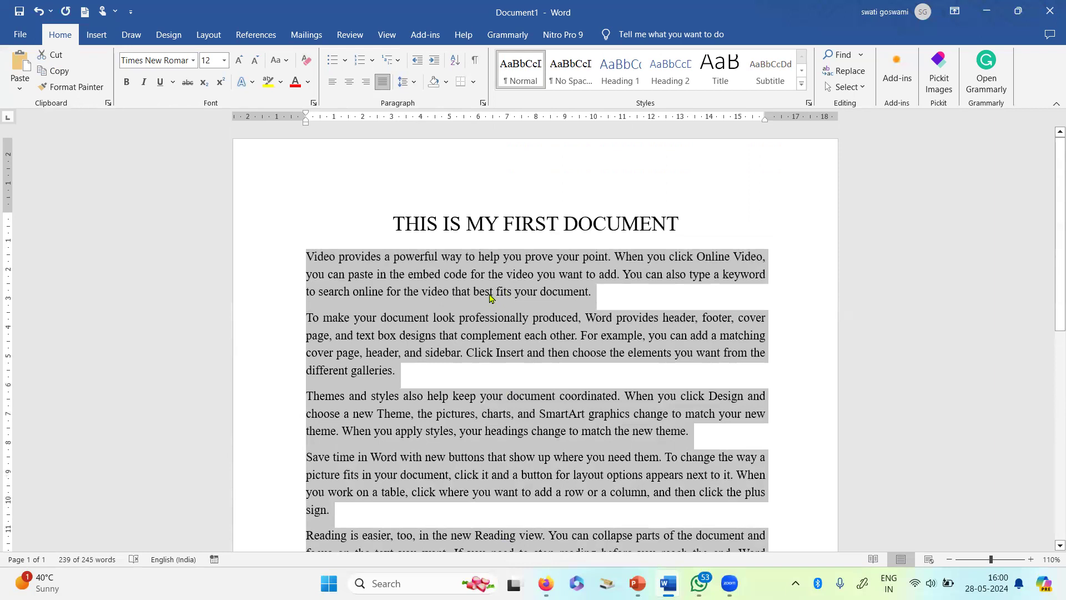
click(490, 297)
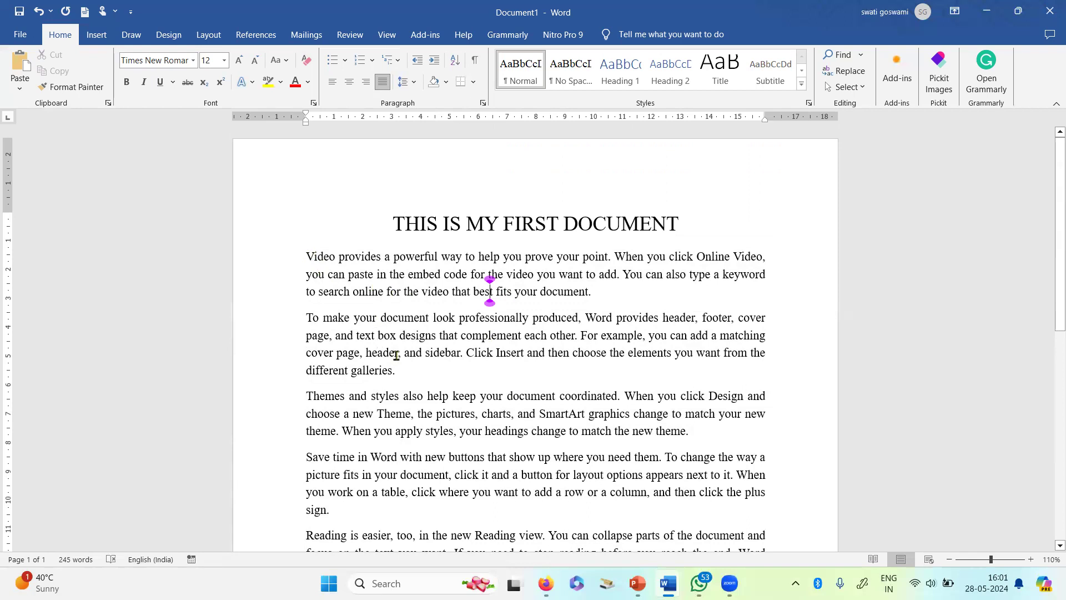
Change the font of the second paragraph's last three lines, from "page, and text box" to its end, to Calibri (Body)
drag(396, 371, 307, 334)
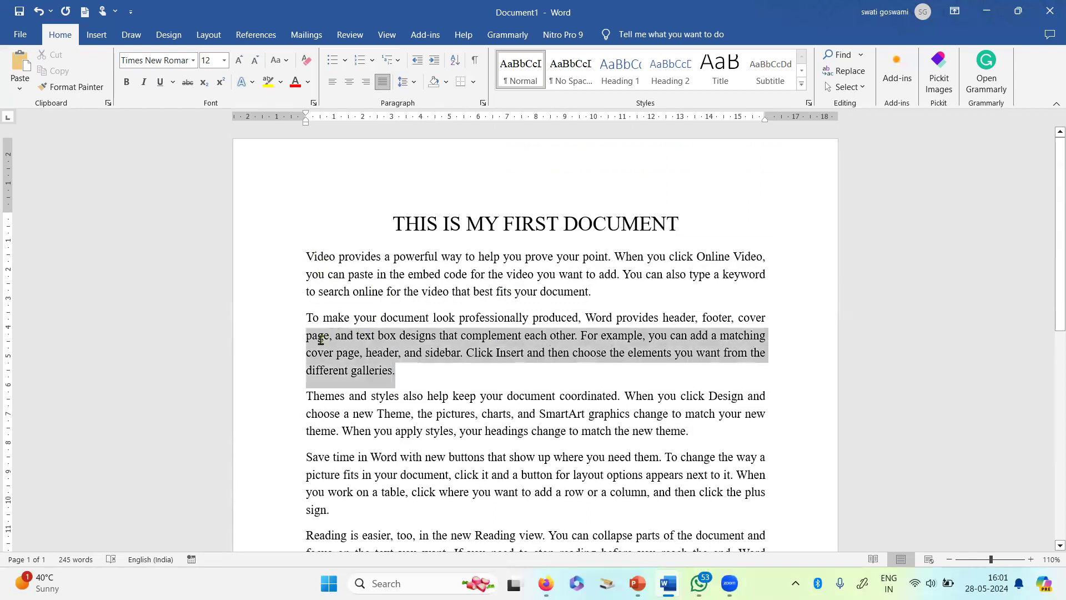
click(193, 60)
click(165, 113)
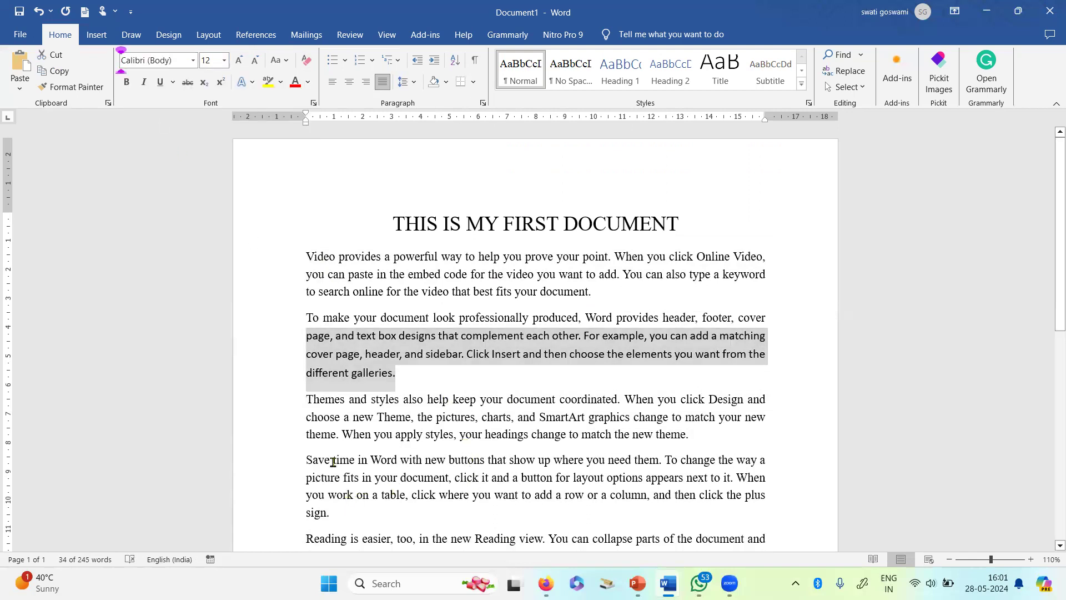
Change the font of the fourth paragraph's opening, from "Save time" through "When you work", to Arial and deselect it
drag(354, 496, 307, 459)
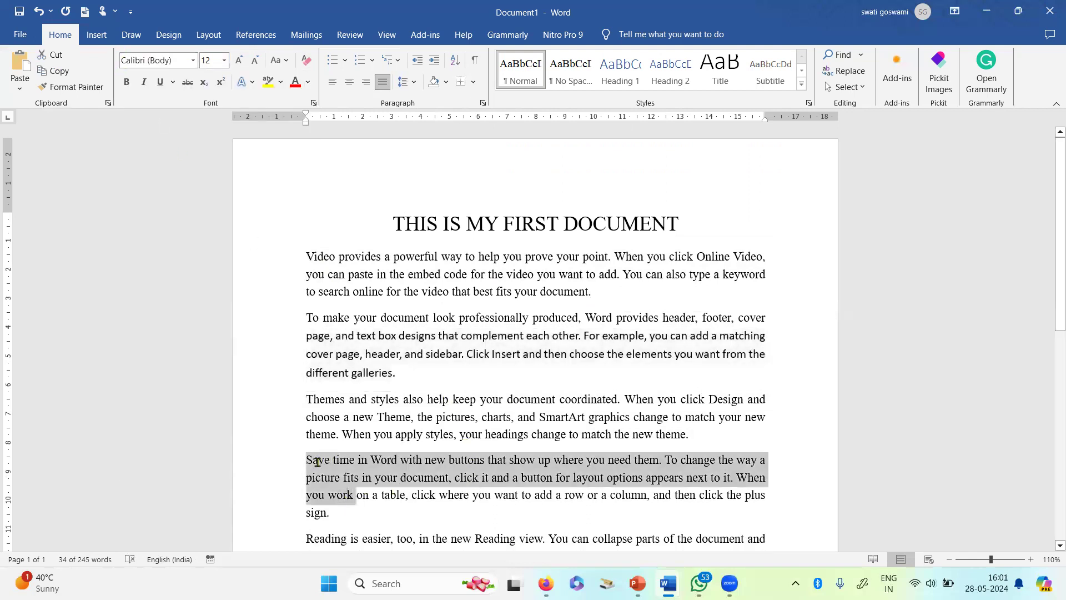
click(193, 60)
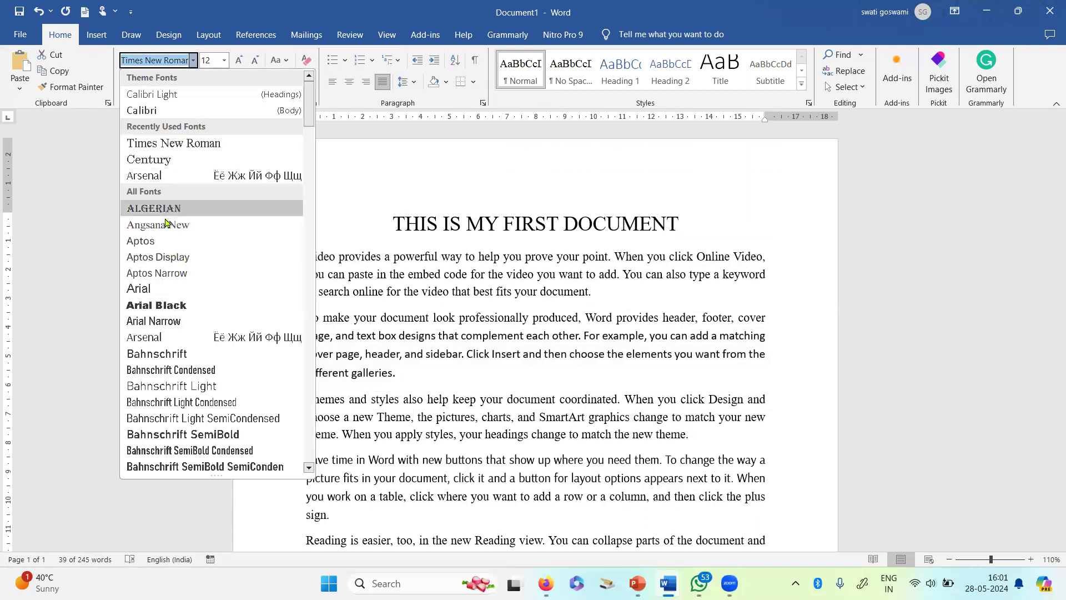
click(153, 291)
click(451, 398)
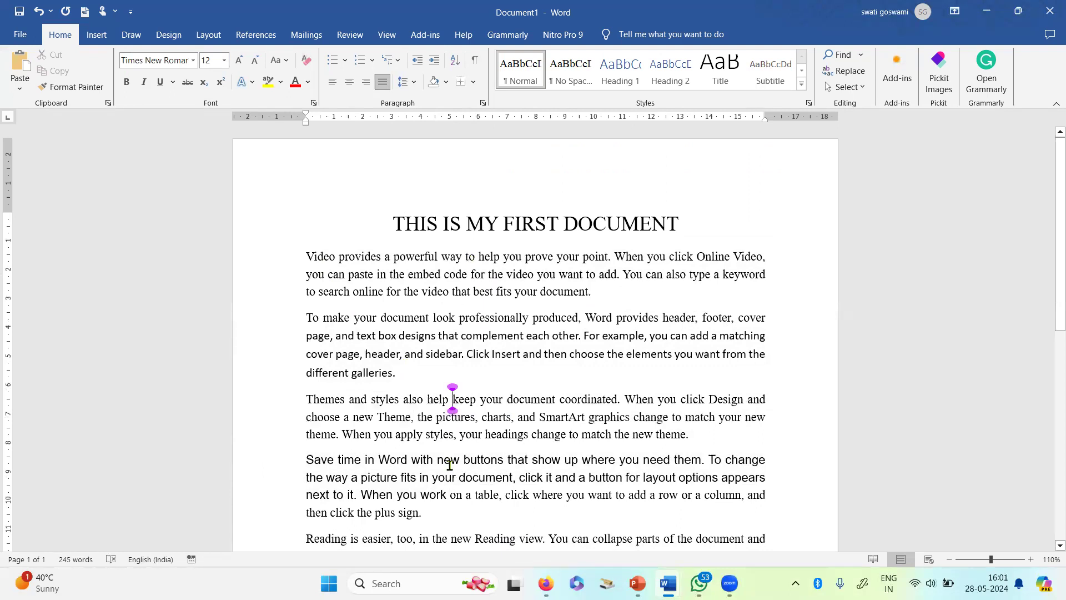
click(423, 460)
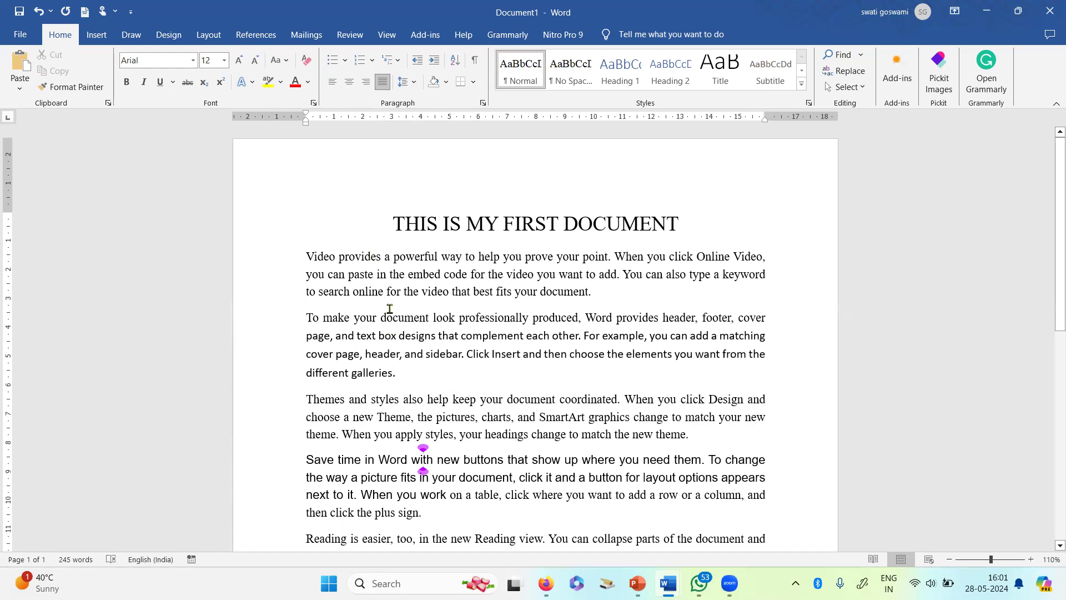
Set the first two body paragraphs to Times New Roman, size 16, then deselect them
drag(399, 374, 325, 260)
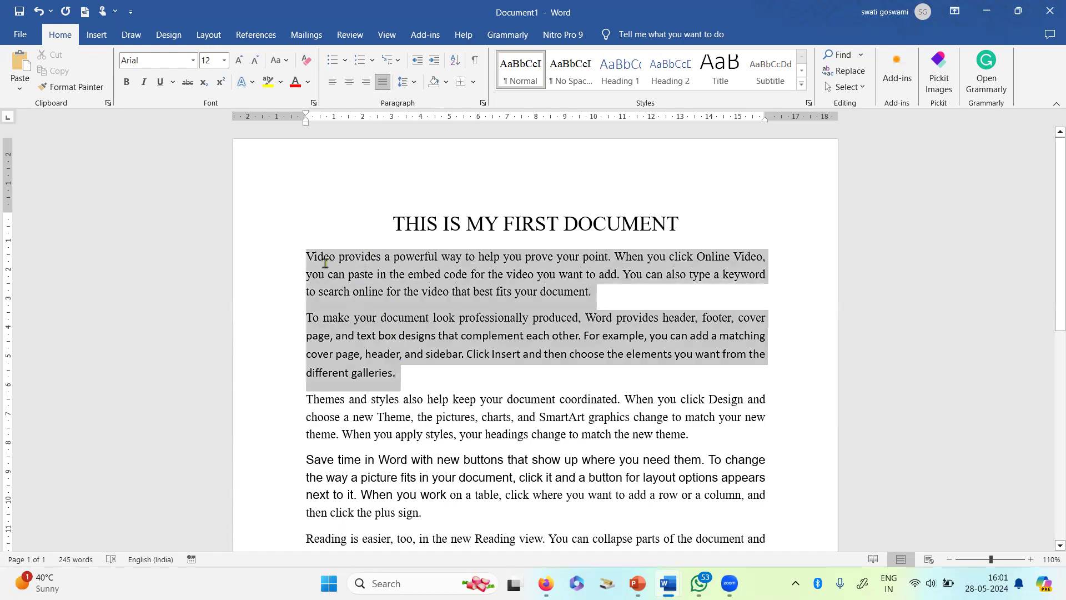
click(192, 61)
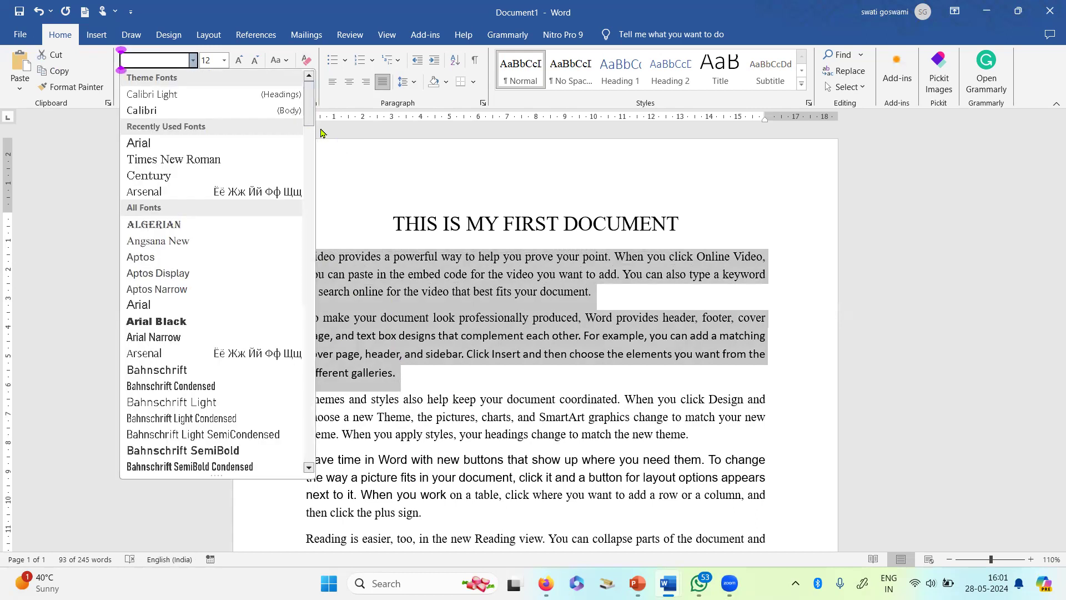
click(171, 165)
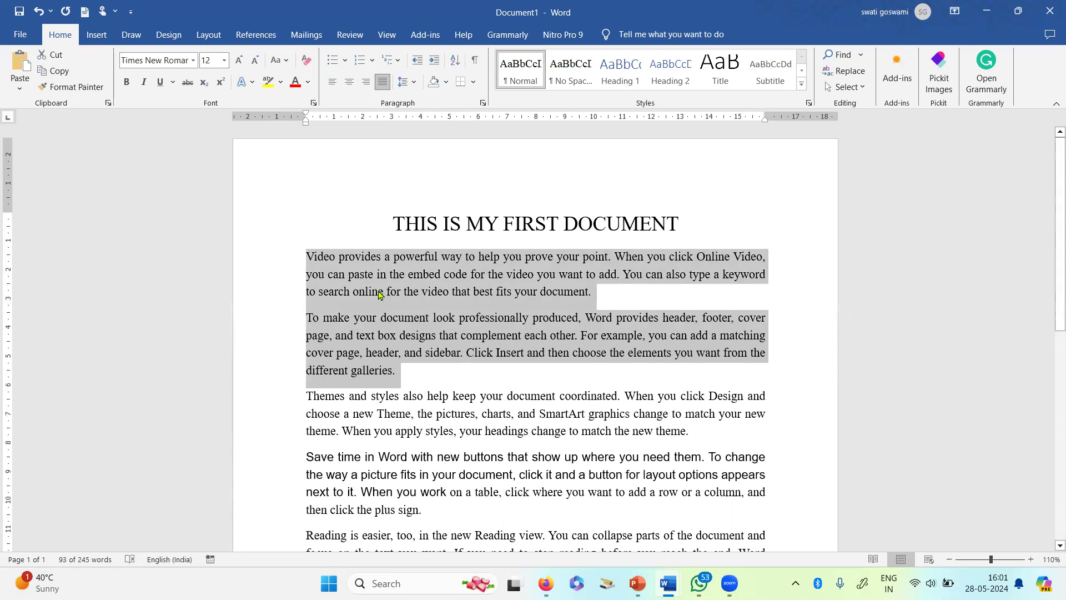
click(224, 60)
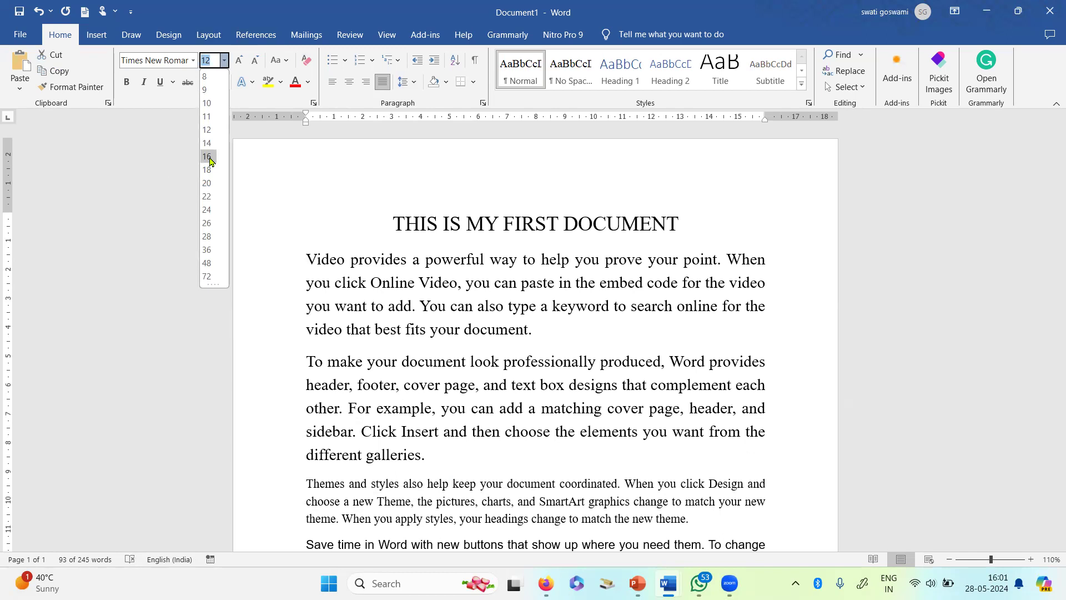
click(207, 157)
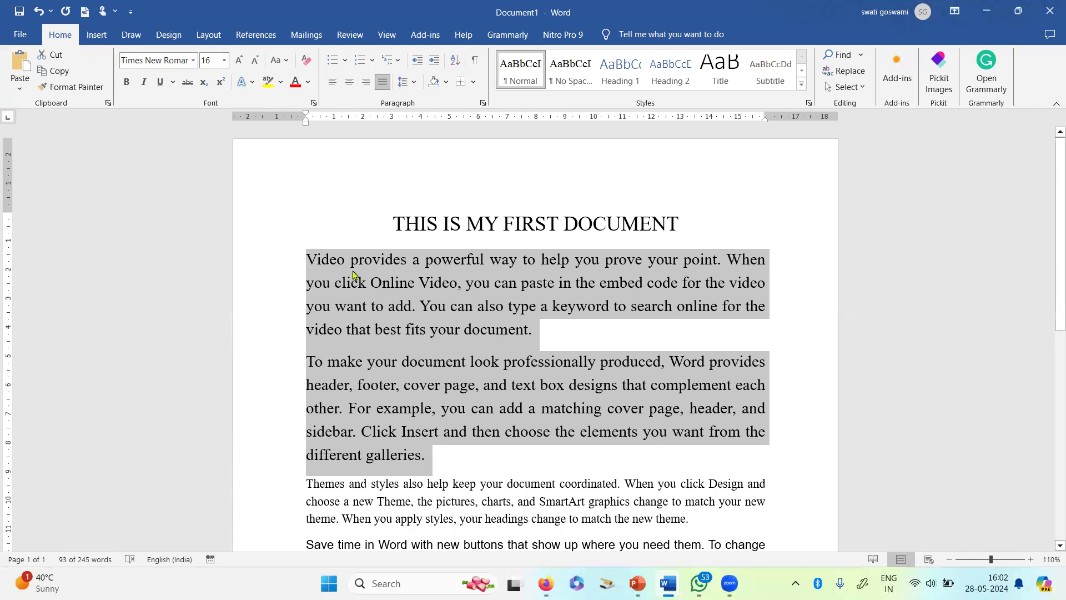
click(390, 327)
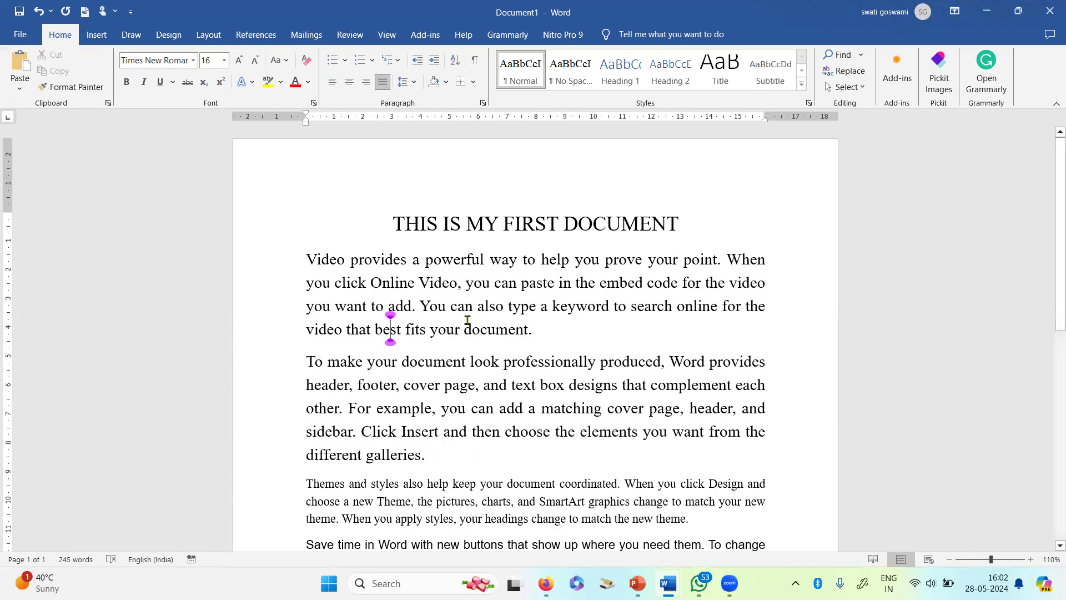
Reduce the font size of the first body paragraph to 14
drag(533, 329, 311, 257)
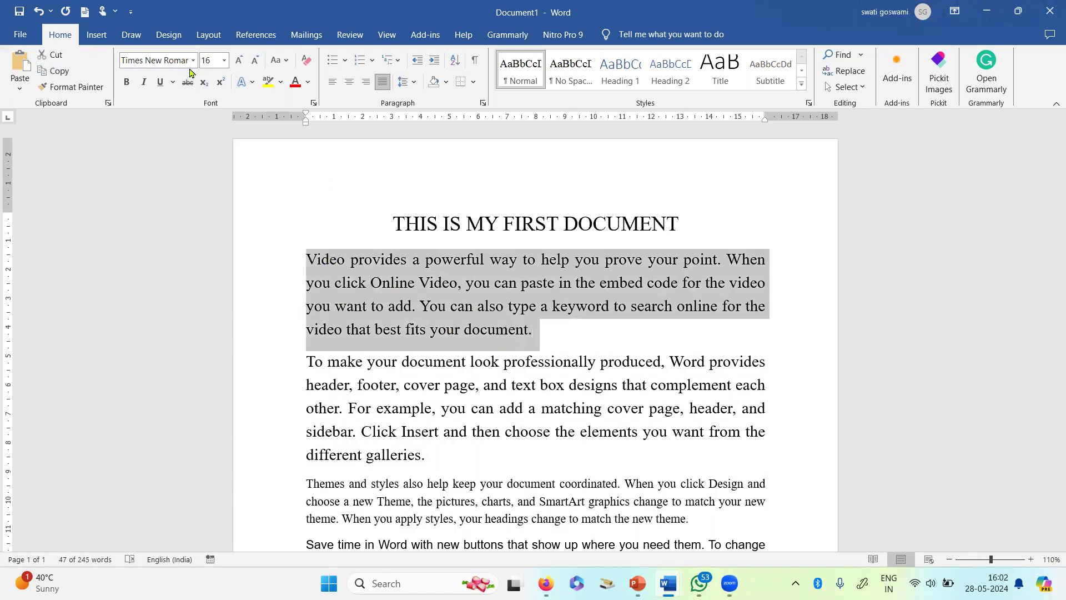
click(225, 61)
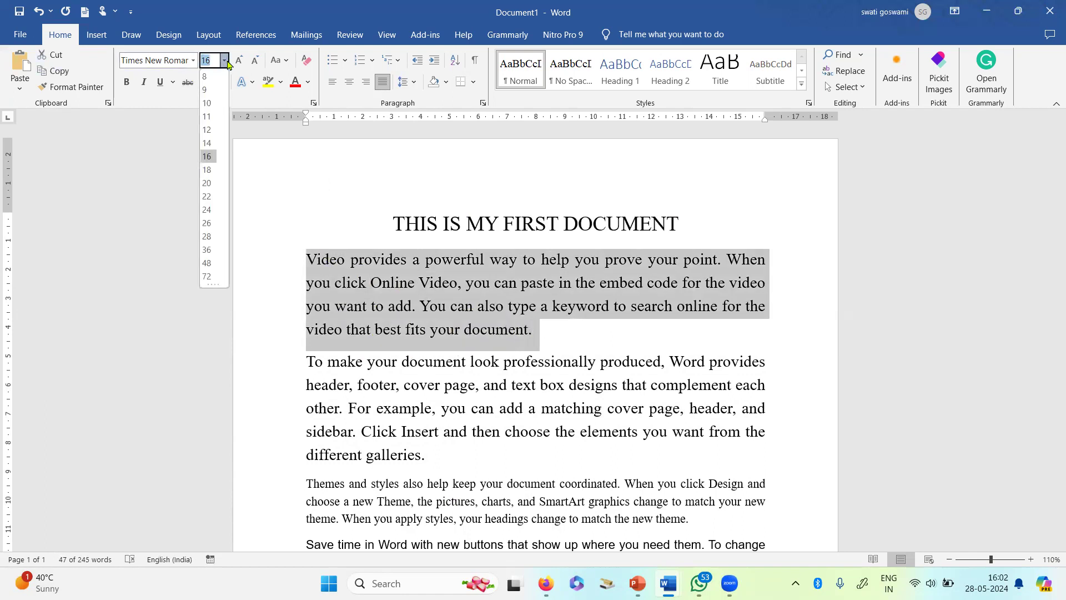
click(211, 149)
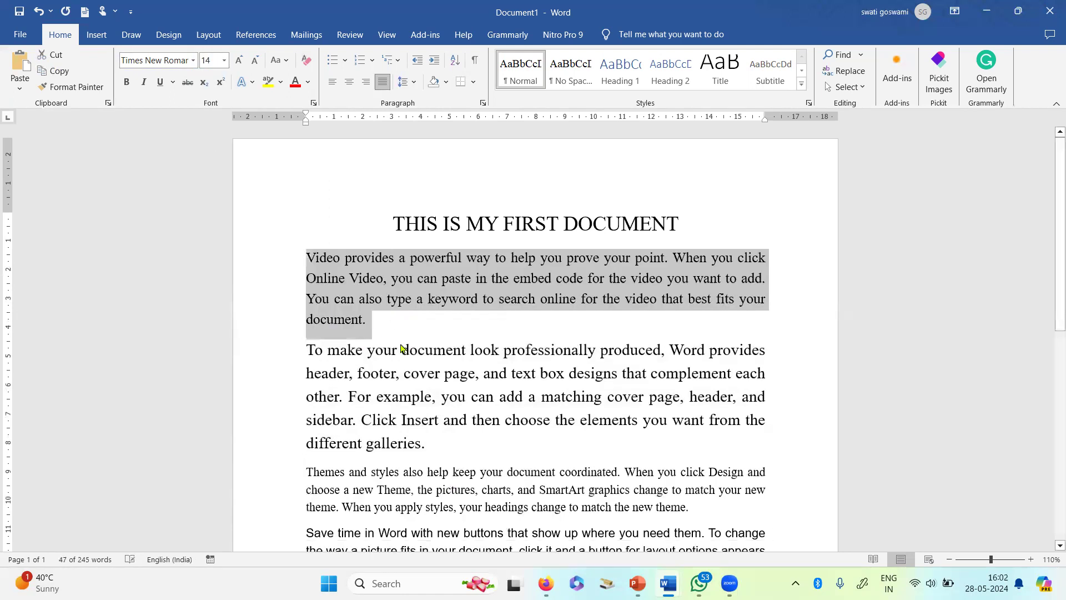
Check which font and size the third, fourth and fifth body paragraphs use
scroll(443, 395, down, 3)
scroll(451, 272, down, 1)
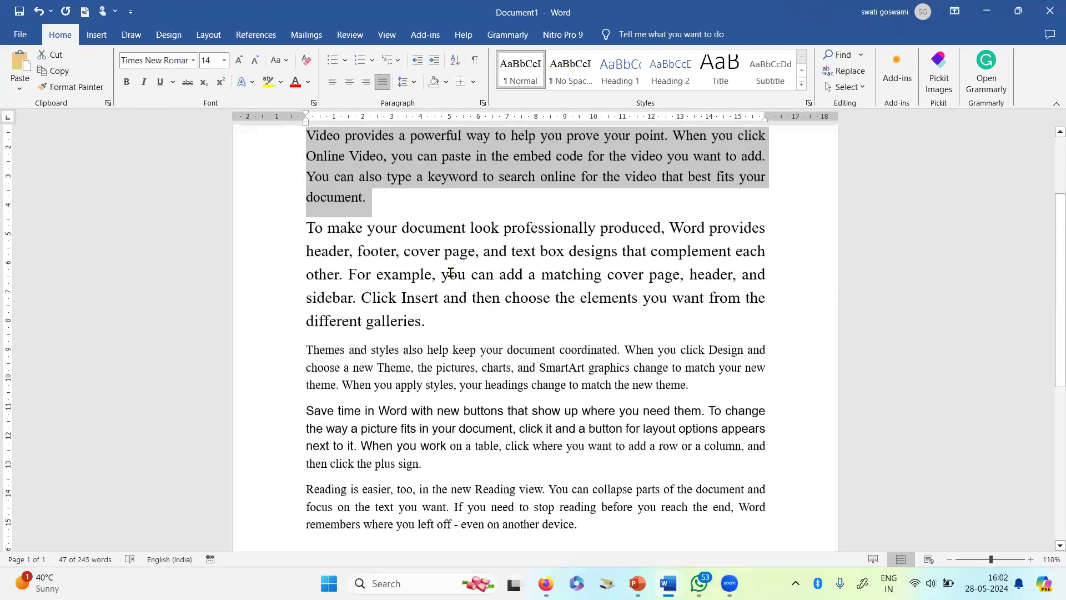
click(450, 272)
click(404, 366)
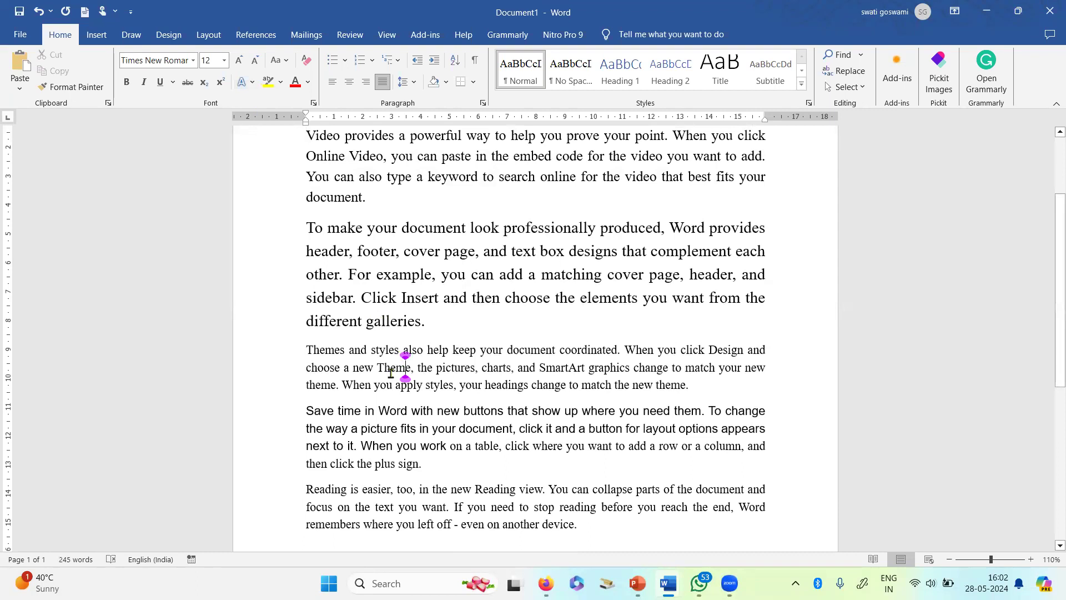
click(400, 434)
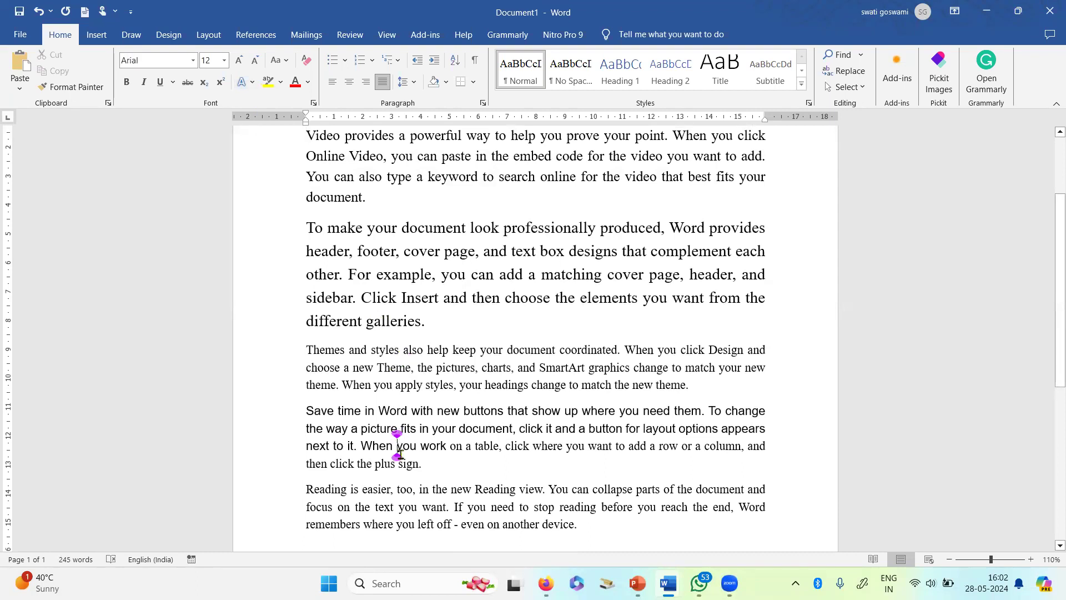
click(398, 488)
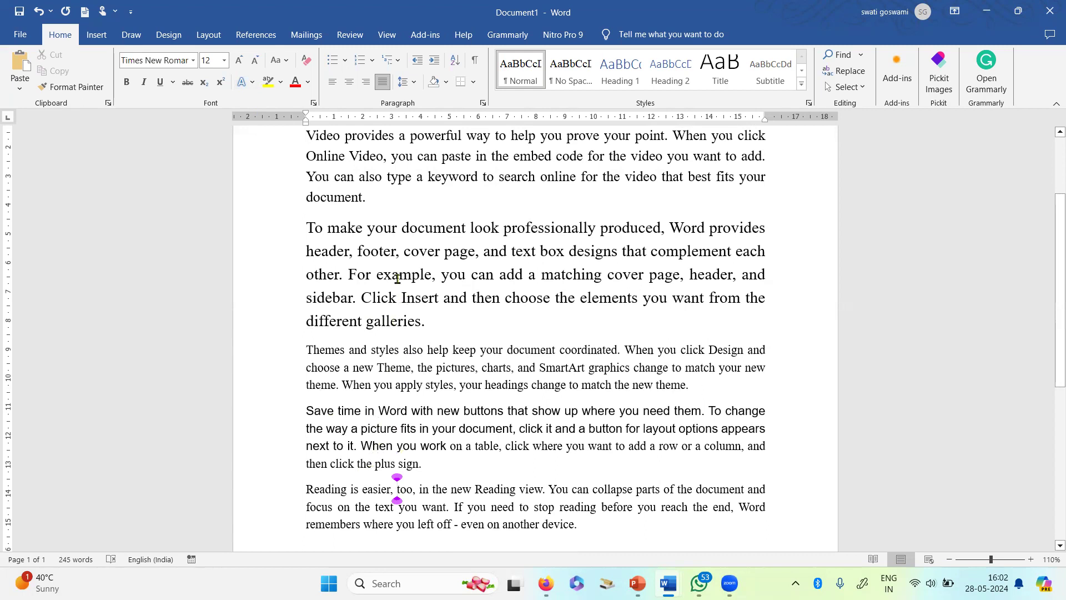
scroll(396, 277, up, 2)
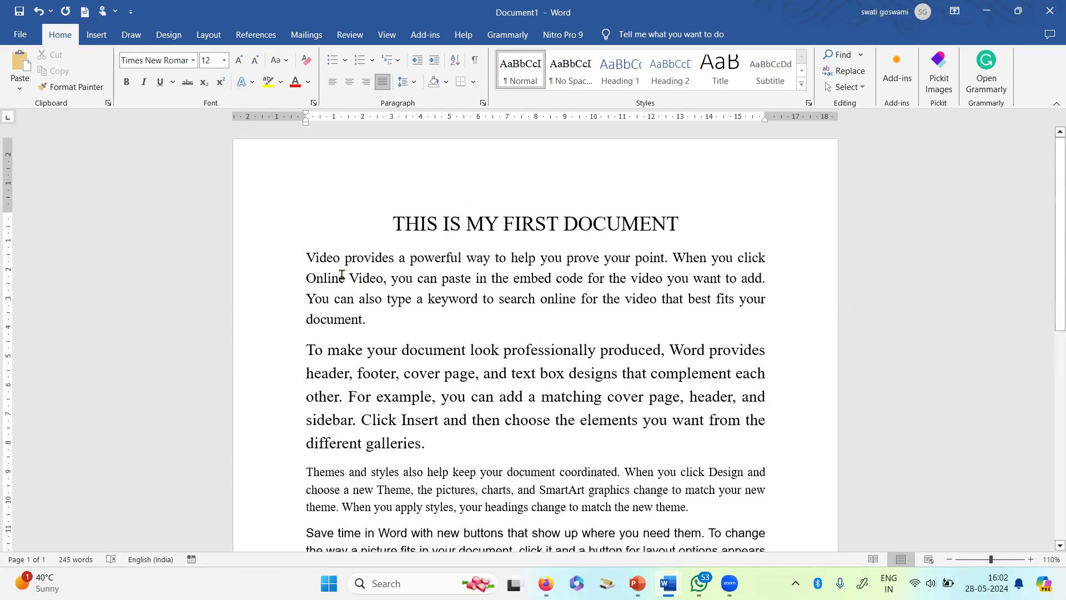
Copy the formatting from the end of the first body paragraph onto the last three body paragraphs with Format Painter
click(351, 323)
drag(381, 319, 353, 292)
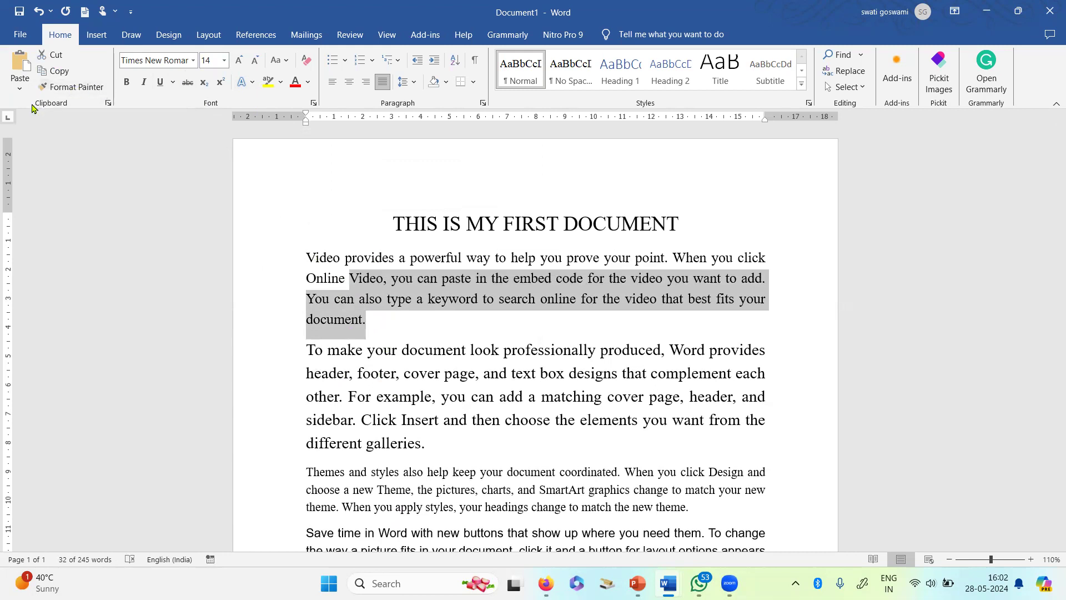
click(78, 89)
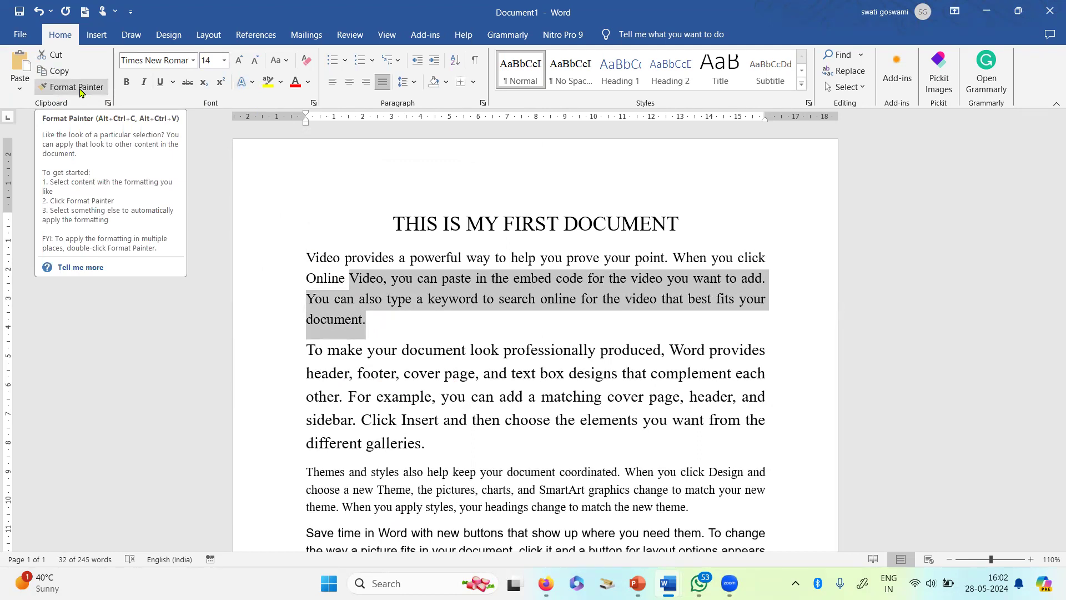
click(78, 88)
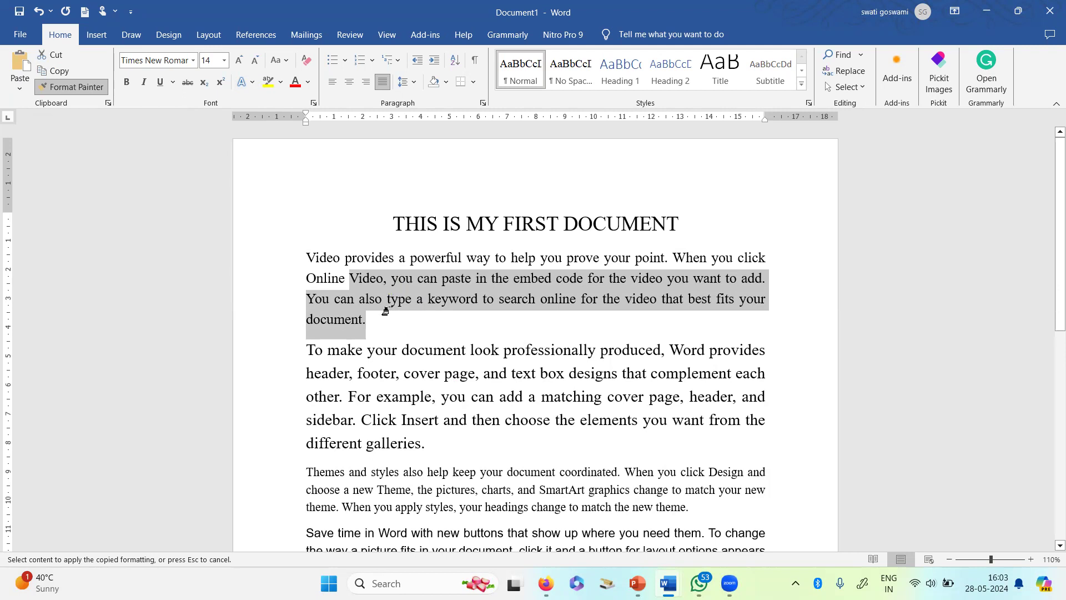
scroll(355, 405, down, 3)
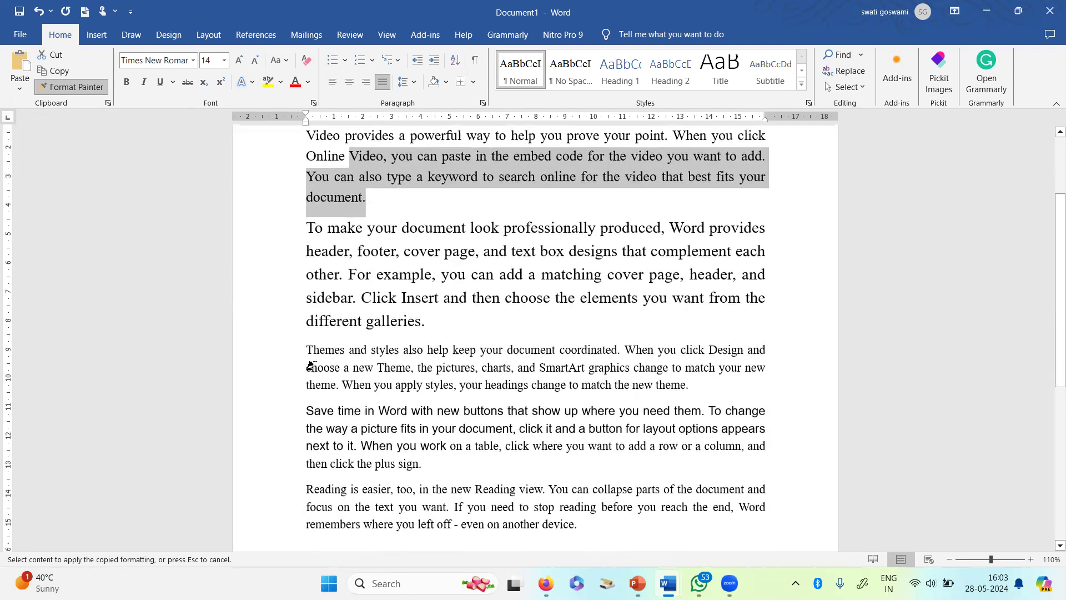
mouse_move(303, 351)
mouse_down()
mouse_move(464, 482)
mouse_move(572, 527)
mouse_up()
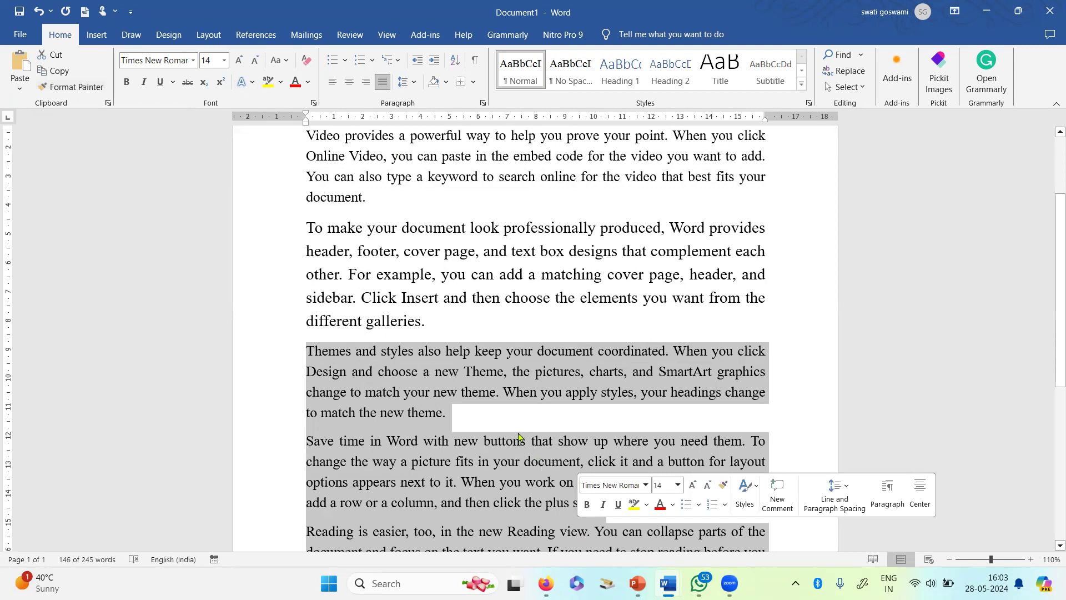
Undo the Format Painter change on the last three paragraphs and the first paragraph's font size change
scroll(515, 437, down, 4)
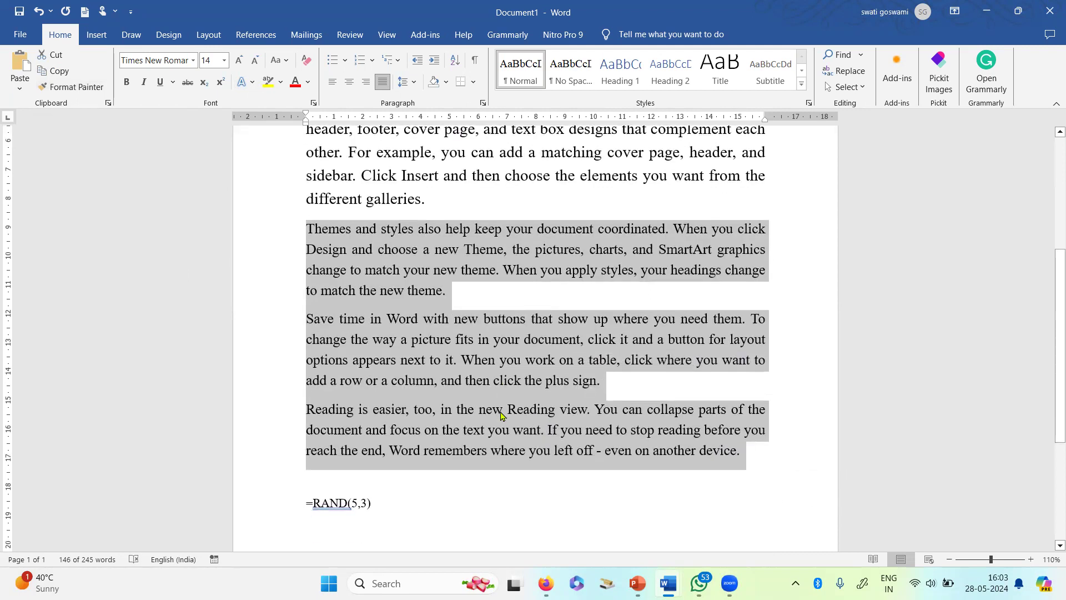
key(ctrl+z)
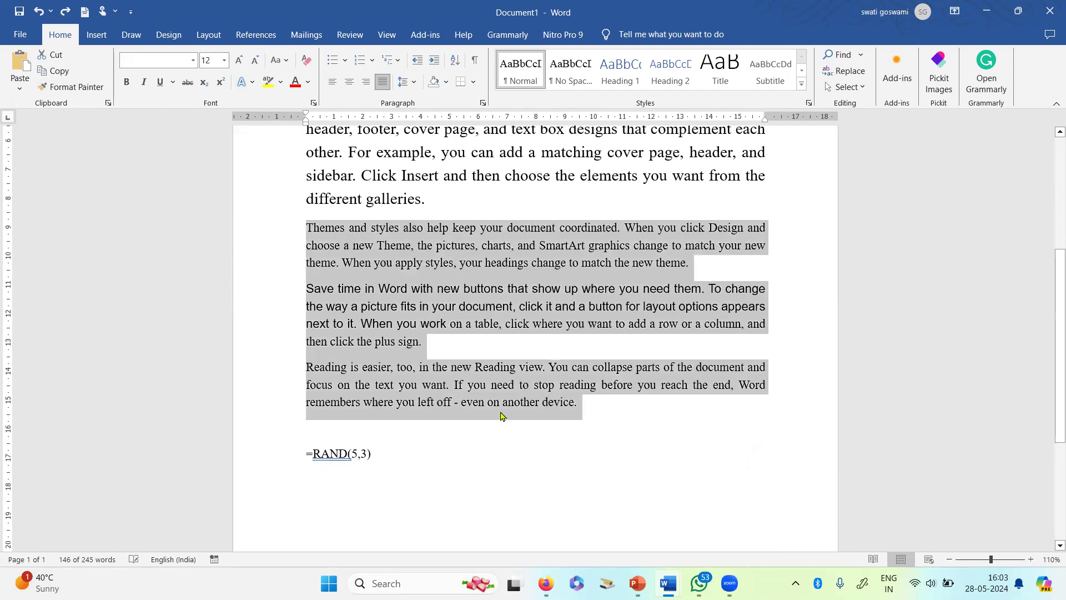
key(ctrl+z)
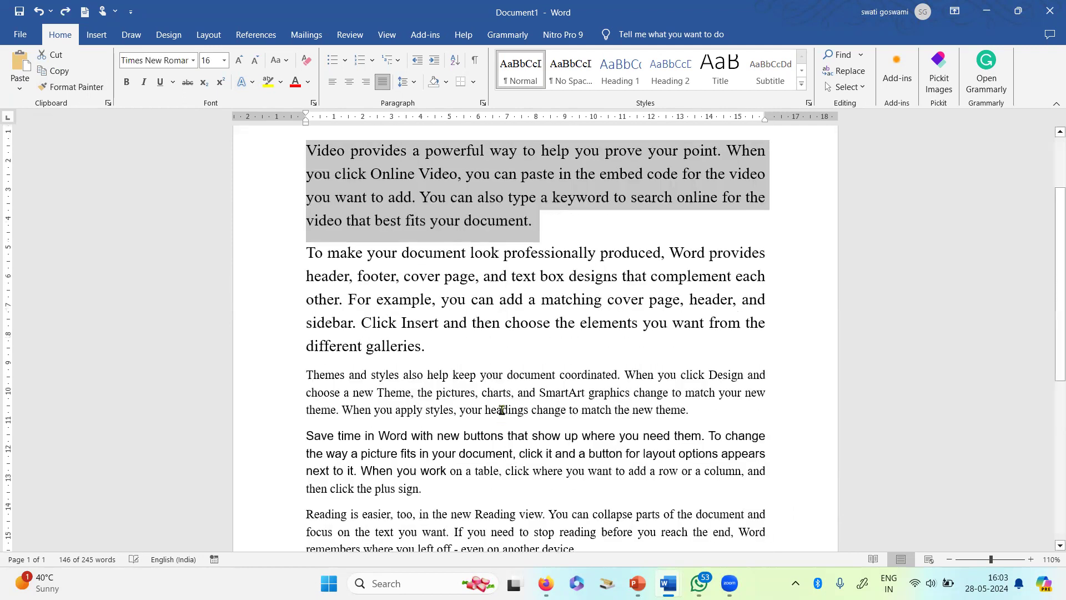
Use Format Painter to apply the first body paragraph's formatting to the third, fourth and fifth paragraphs
scroll(334, 234, up, 3)
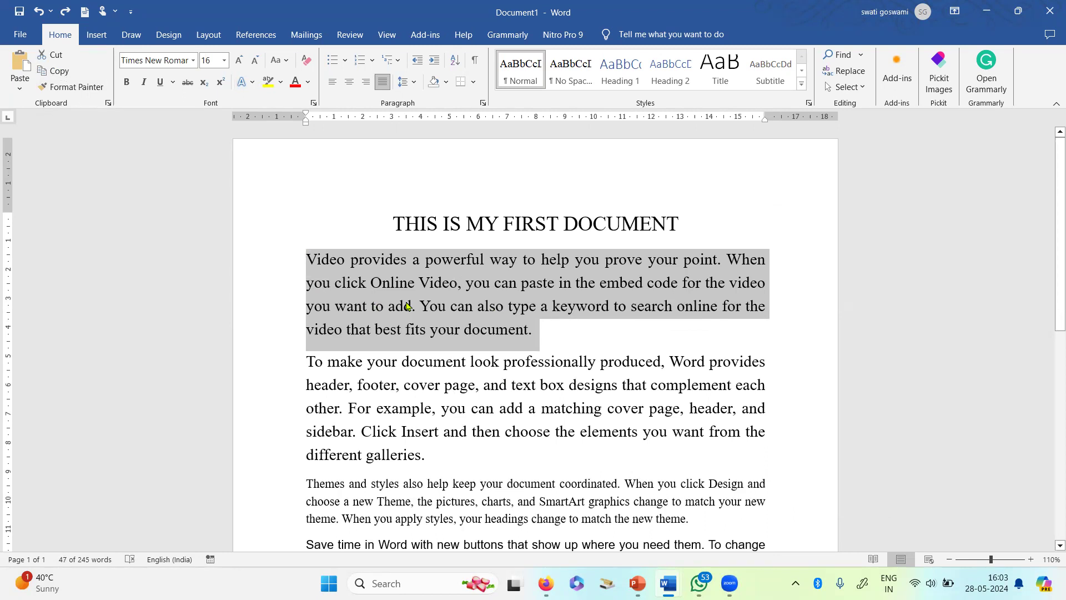
click(68, 89)
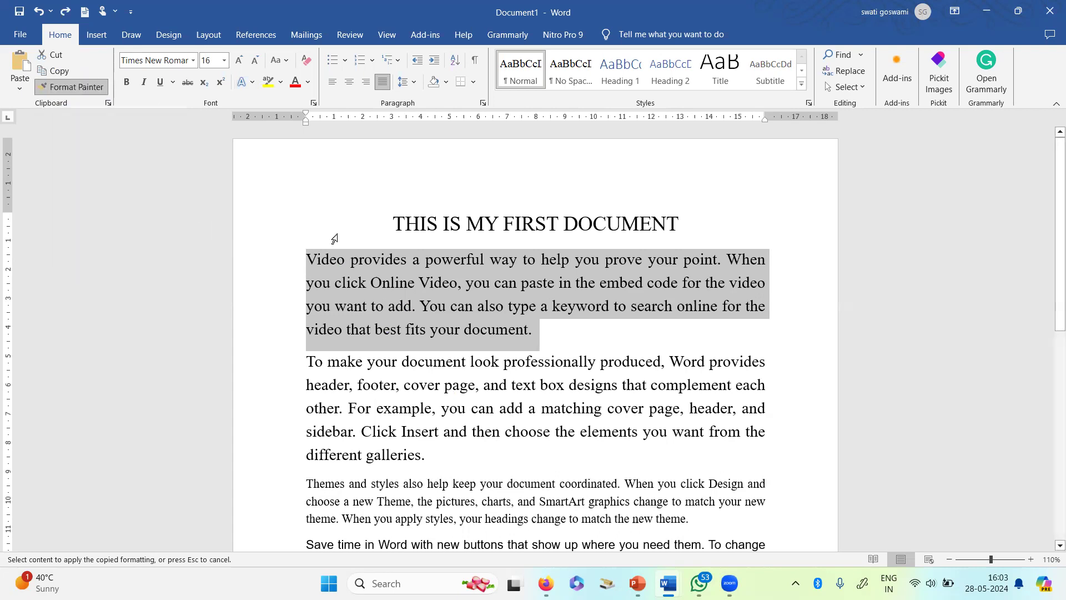
scroll(420, 319, down, 2)
scroll(420, 321, down, 3)
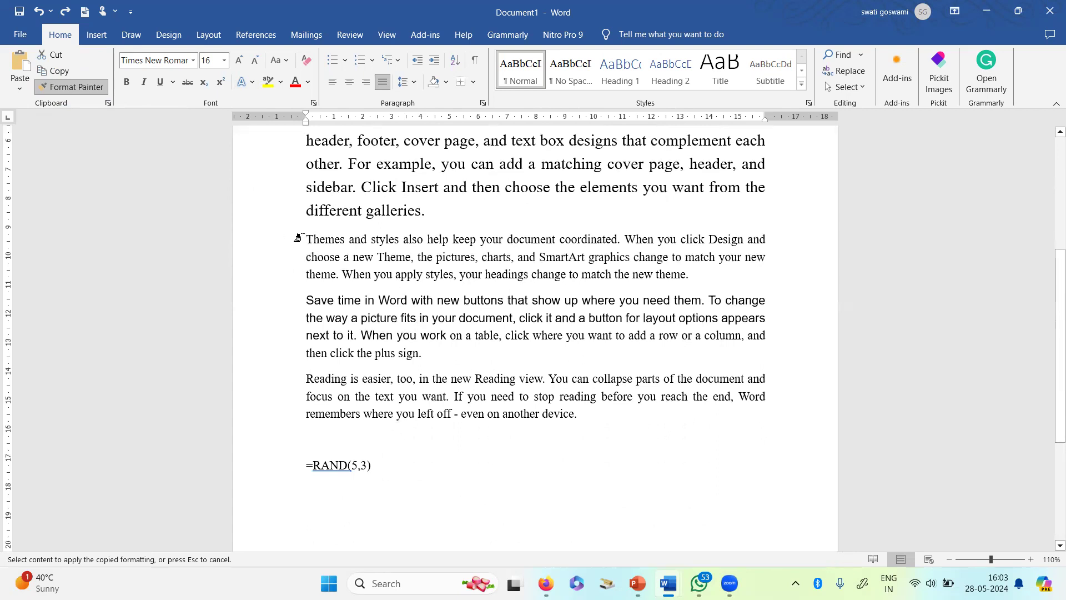
mouse_move(306, 239)
mouse_down()
mouse_move(355, 260)
mouse_move(672, 286)
mouse_move(672, 351)
mouse_move(590, 418)
mouse_up()
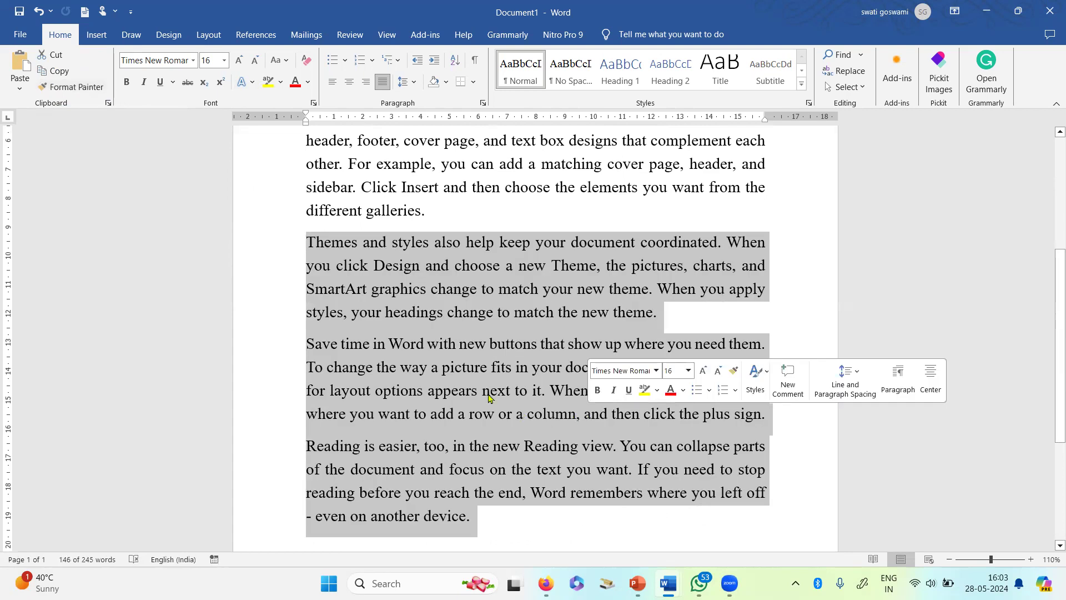
scroll(460, 382, up, 5)
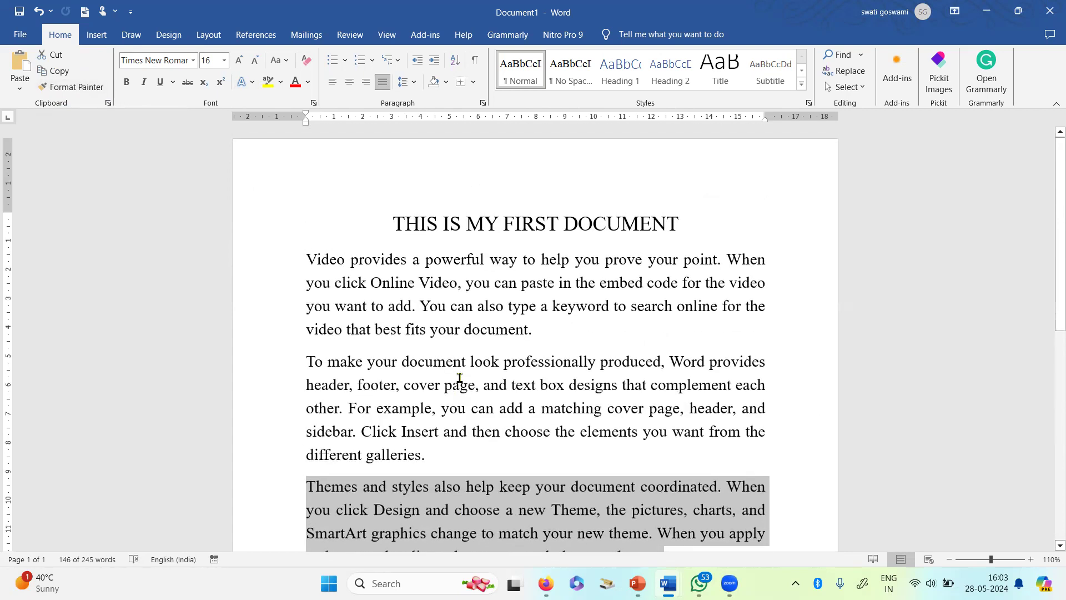
scroll(461, 383, down, 4)
scroll(461, 382, down, 1)
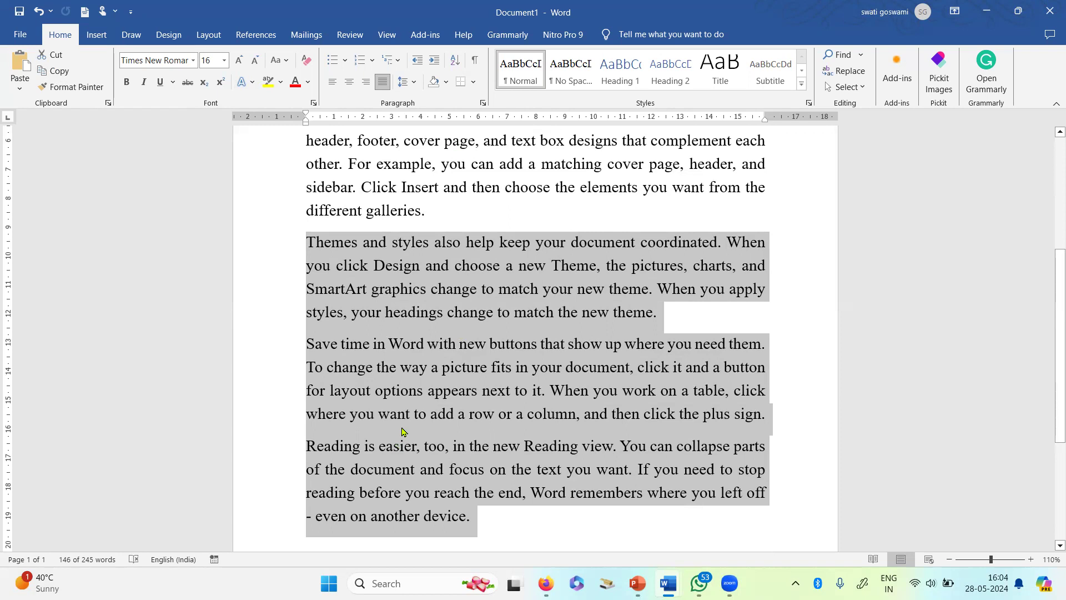
scroll(402, 431, up, 5)
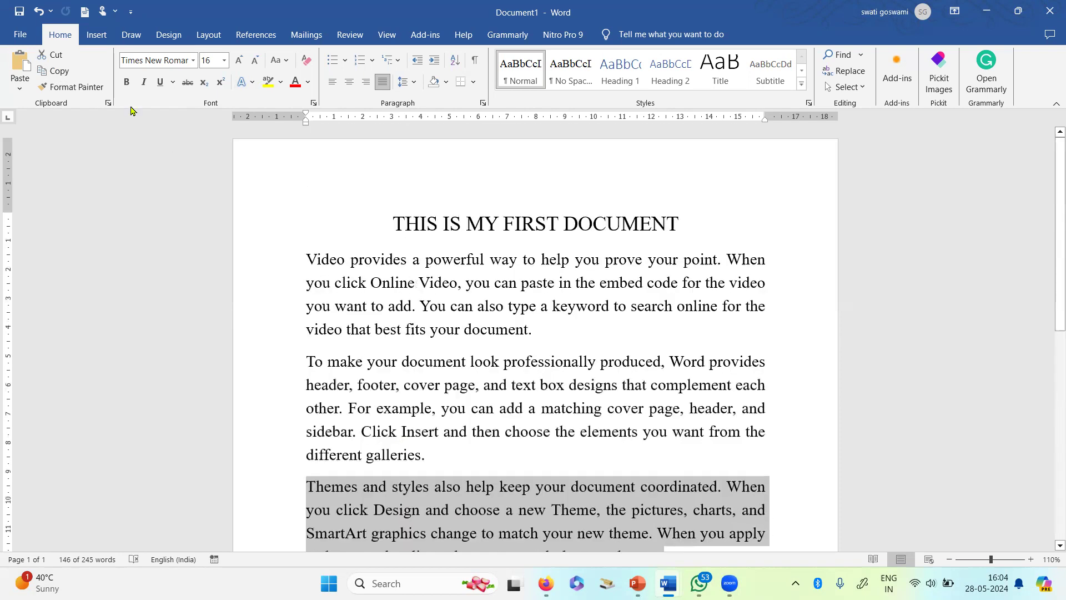
click(62, 85)
click(358, 327)
Insert a new line above the first body paragraph and enter the subheading "About the project" on it
click(304, 256)
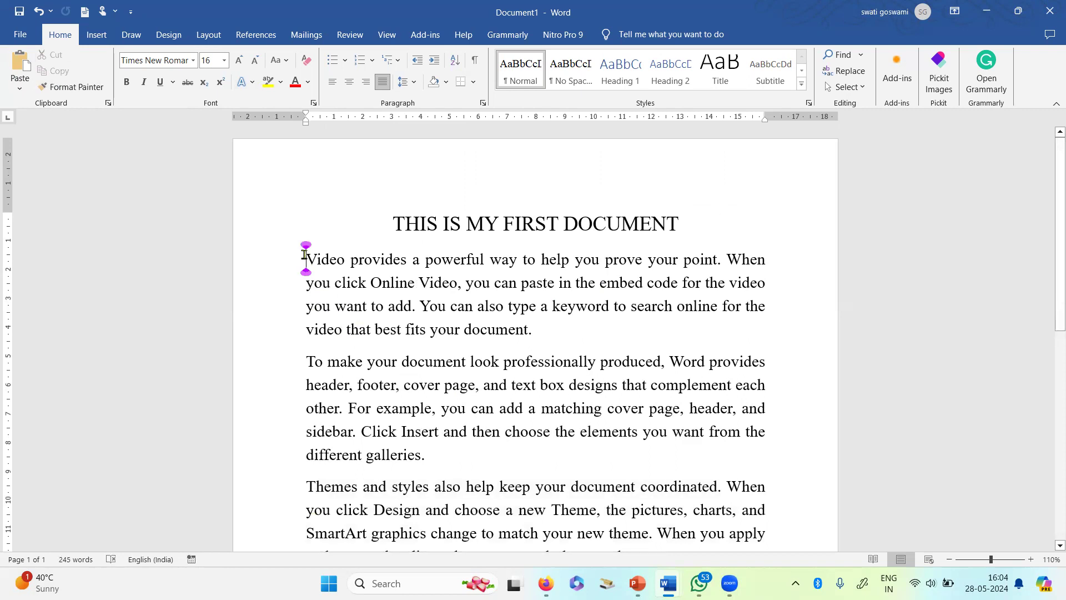
key(Return)
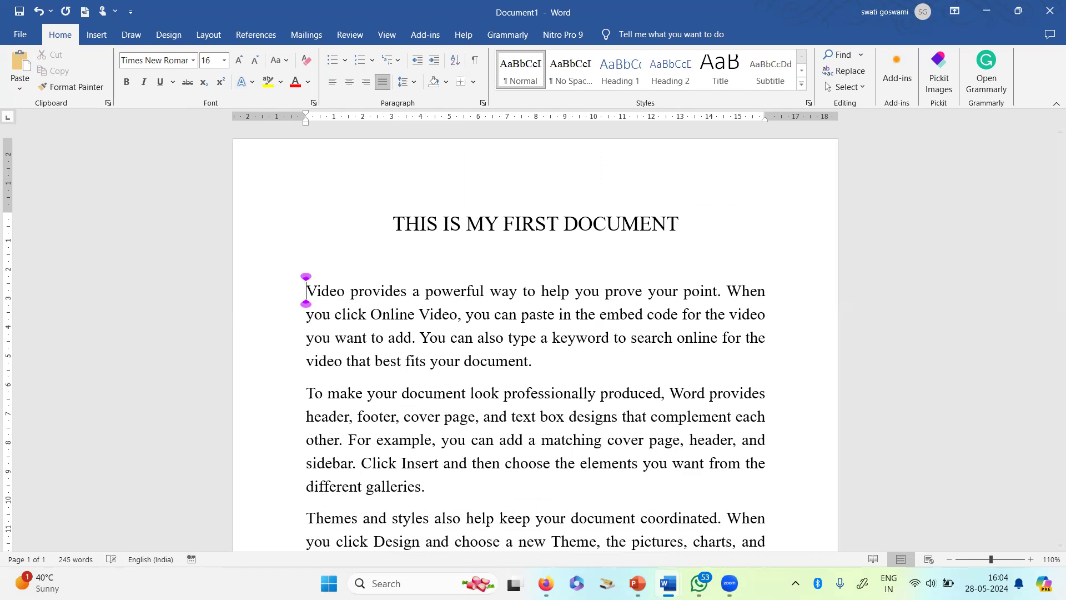
click(306, 258)
text(About)
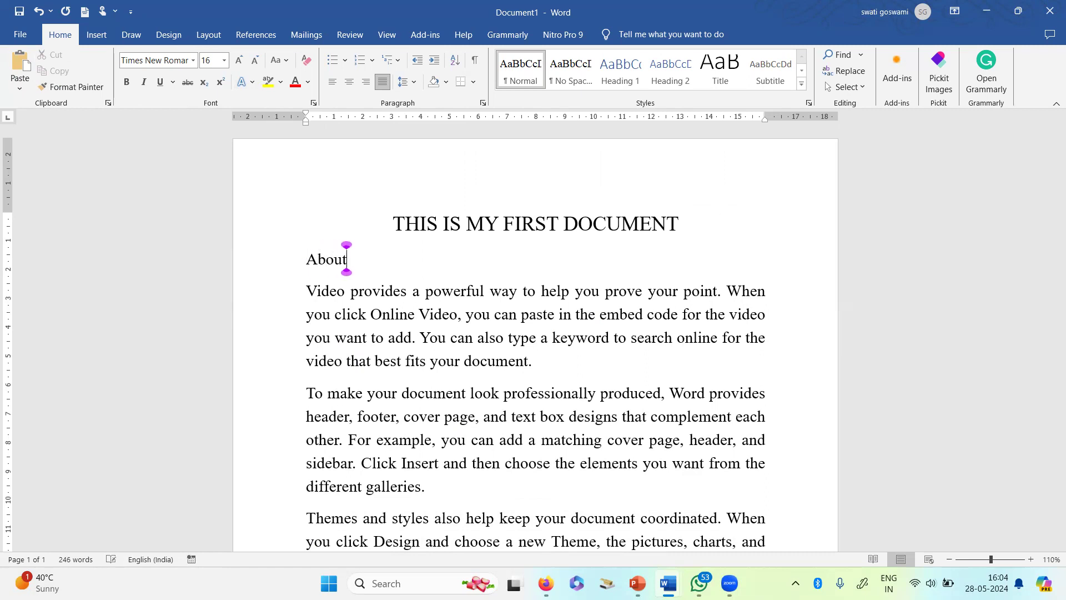
text( the pr)
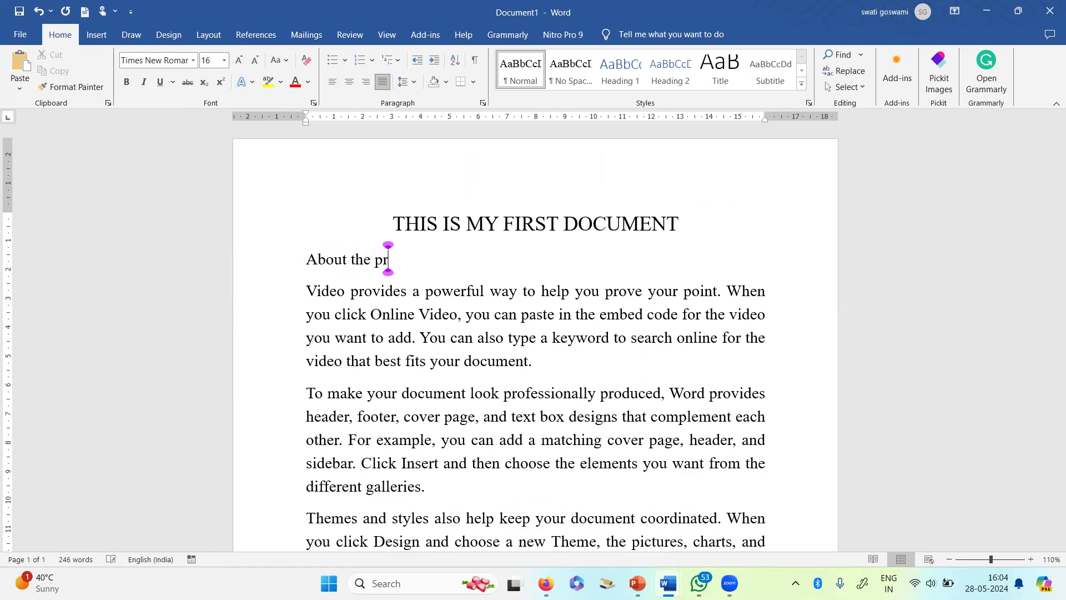
text(oject)
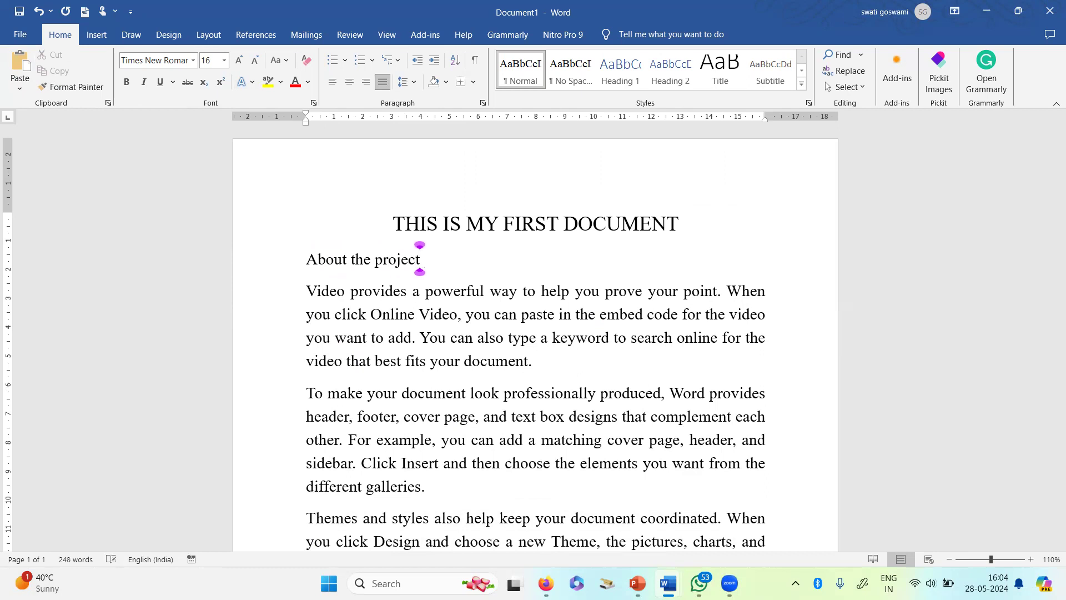
Open up space above the paragraph starting "To make your document look" and enter the subheading "Introduction" directly above it
click(305, 390)
key(Return)
key(Return)
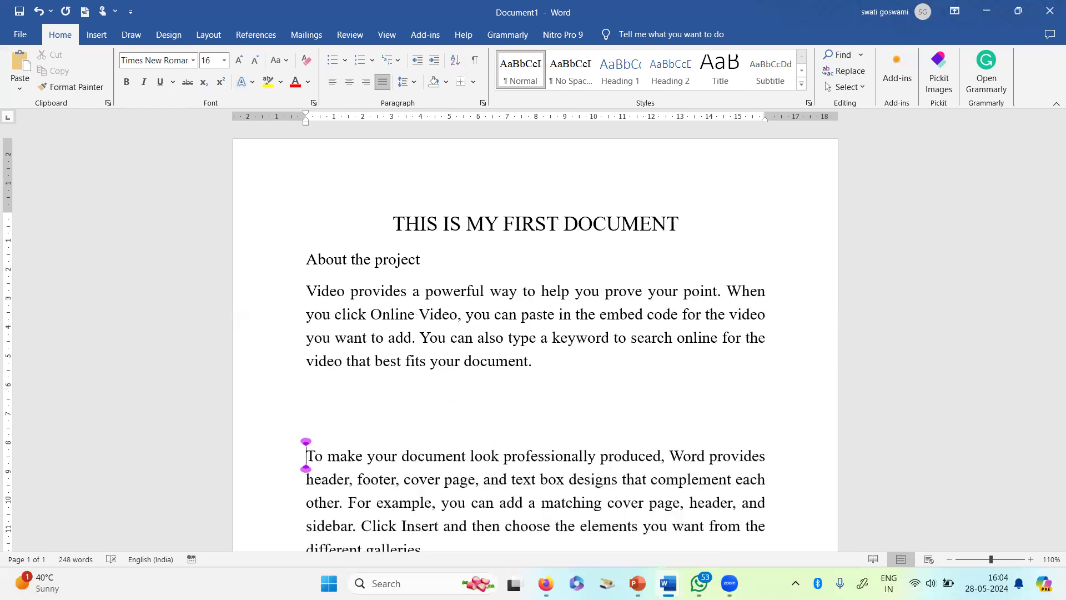
click(306, 424)
text(Introduction)
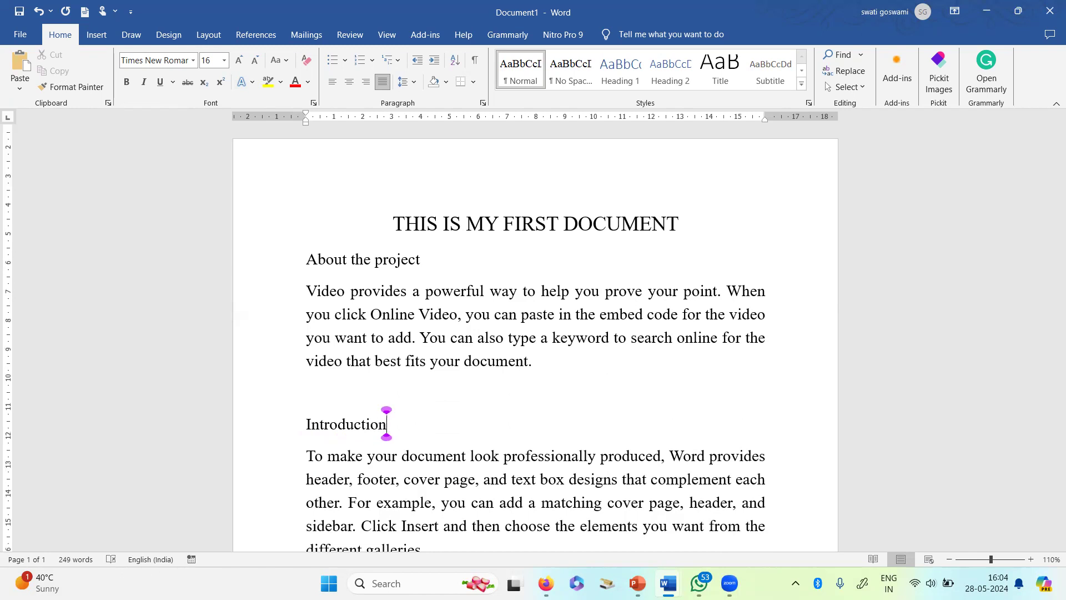
Insert a new line above the paragraph starting "Themes and styles" and enter the subheading "History" on it
scroll(311, 457, down, 2)
click(311, 457)
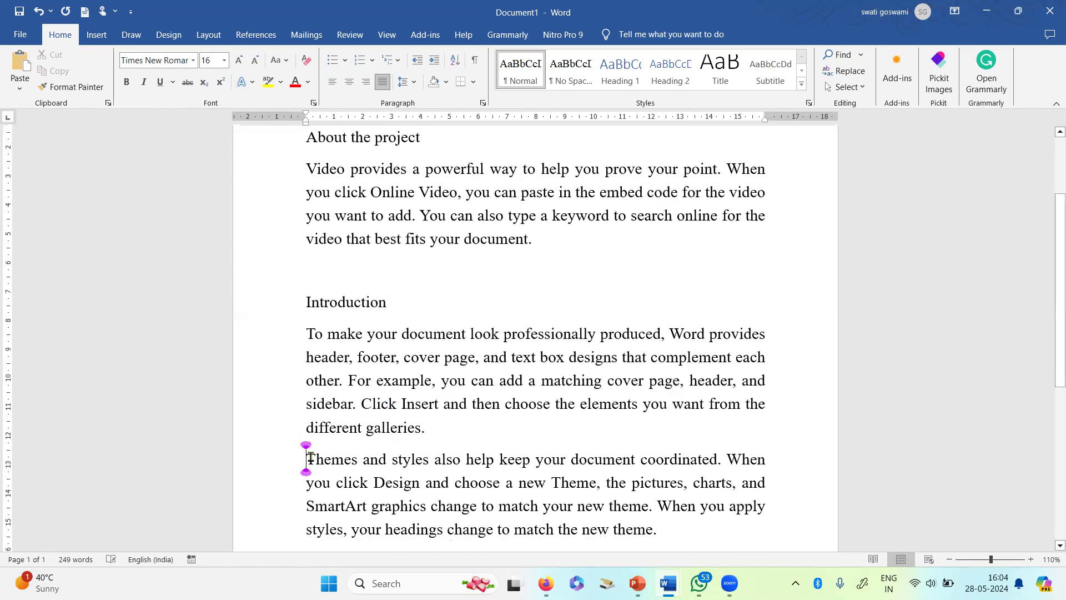
key(Return)
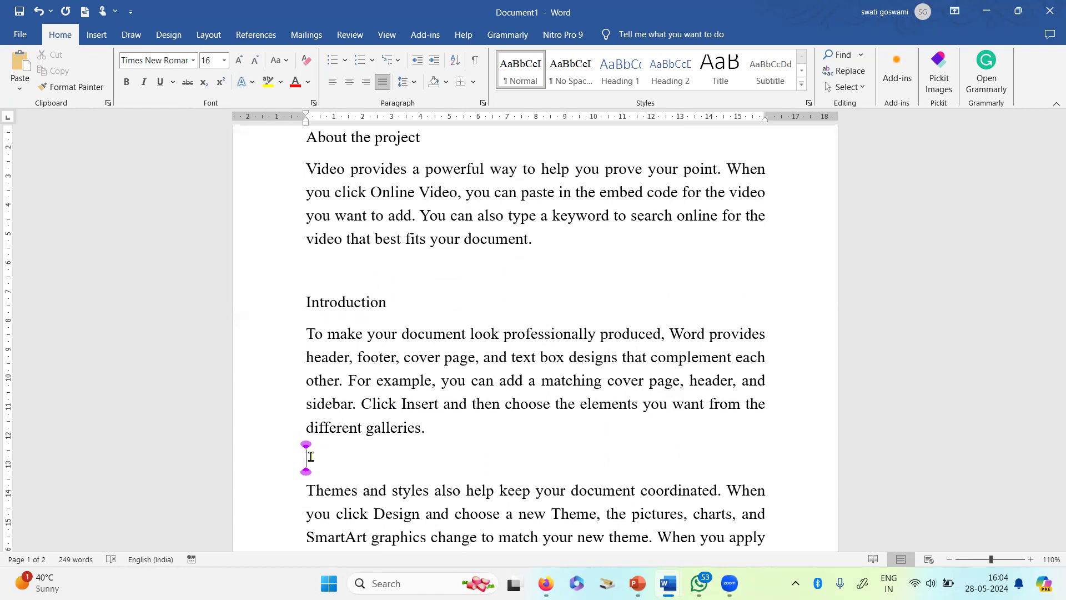
text(History)
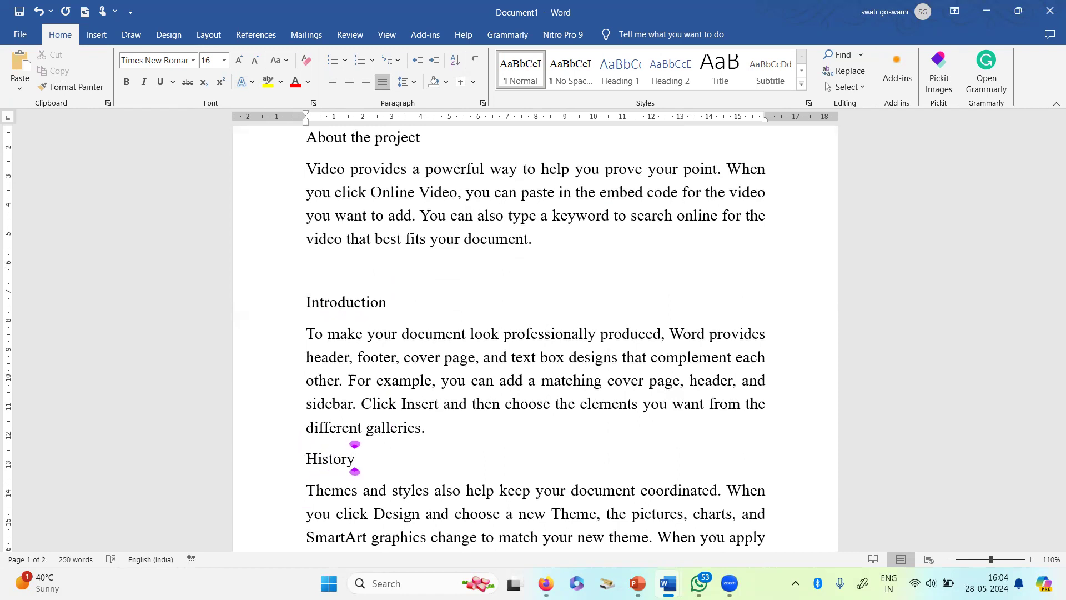
Insert two new lines above the paragraph starting "Save time in Word" and enter the subheading "Information collection" on the second
scroll(355, 458, down, 2)
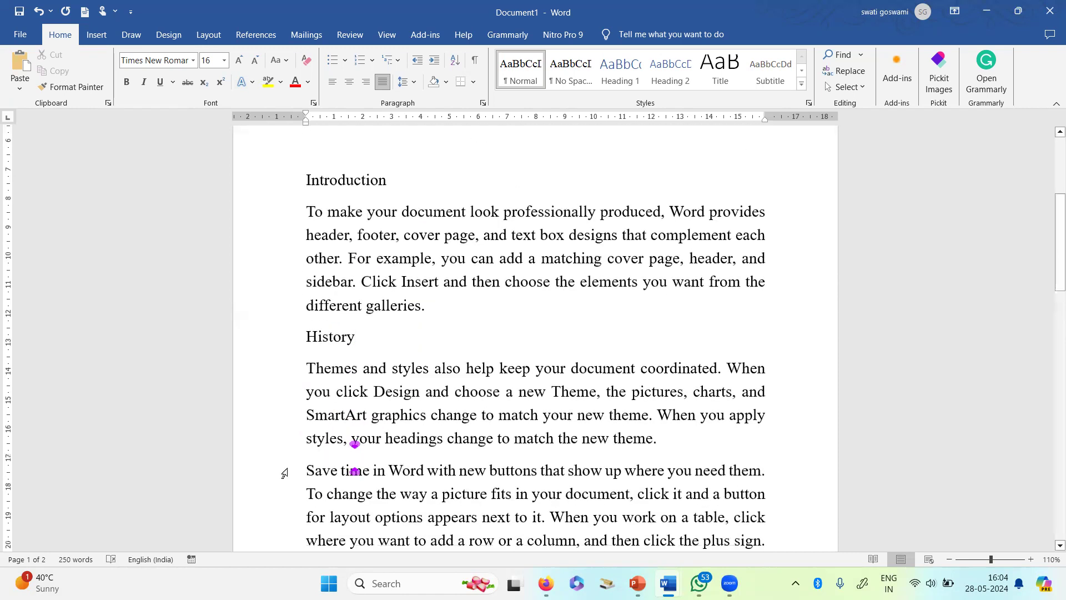
click(306, 470)
key(Return)
key(Return)
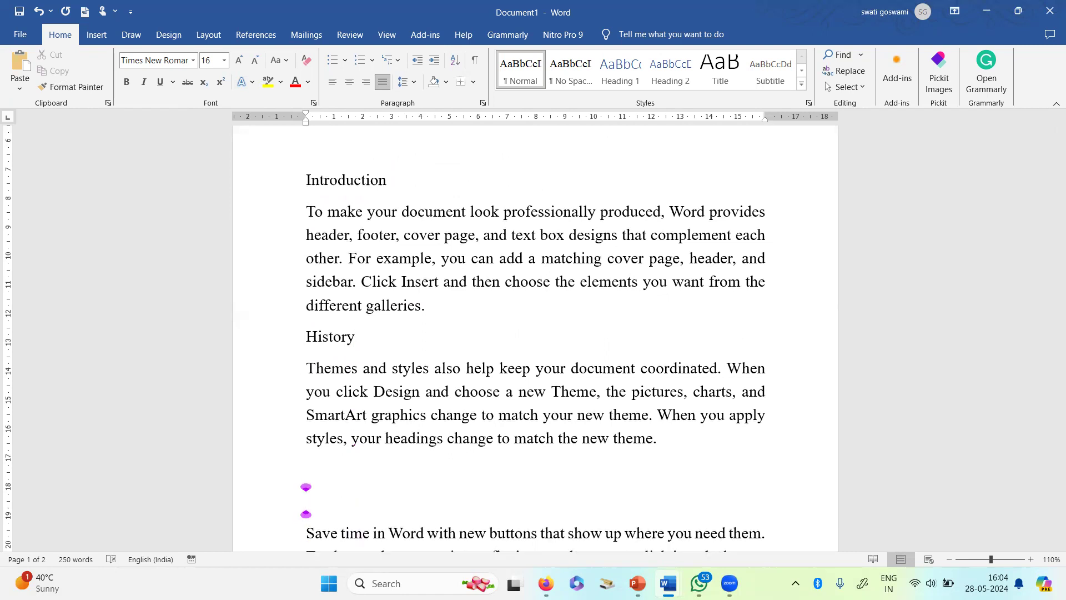
text(Informatio)
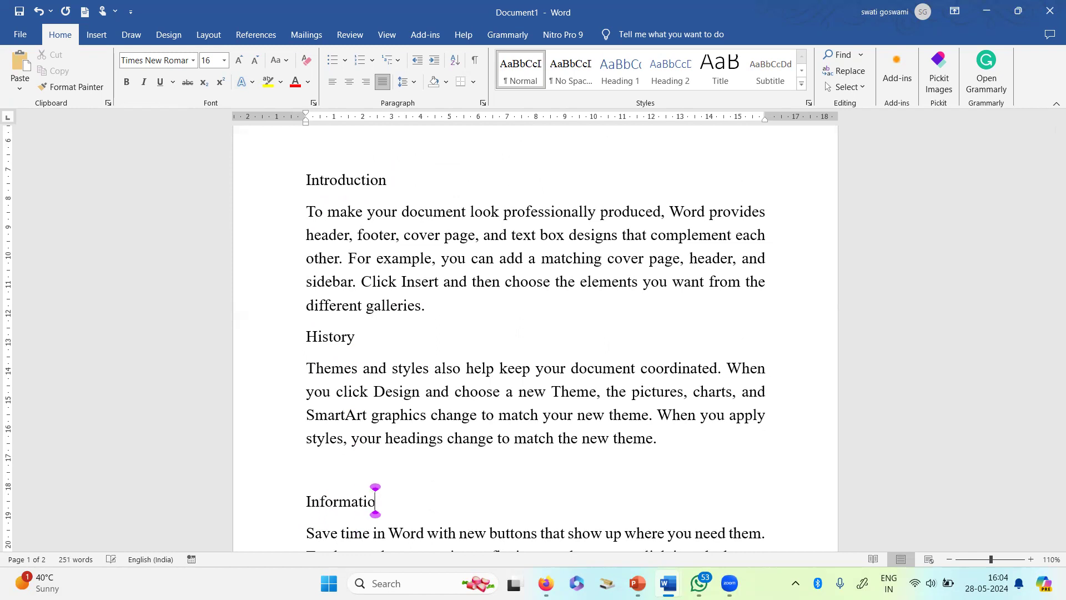
text(n collection)
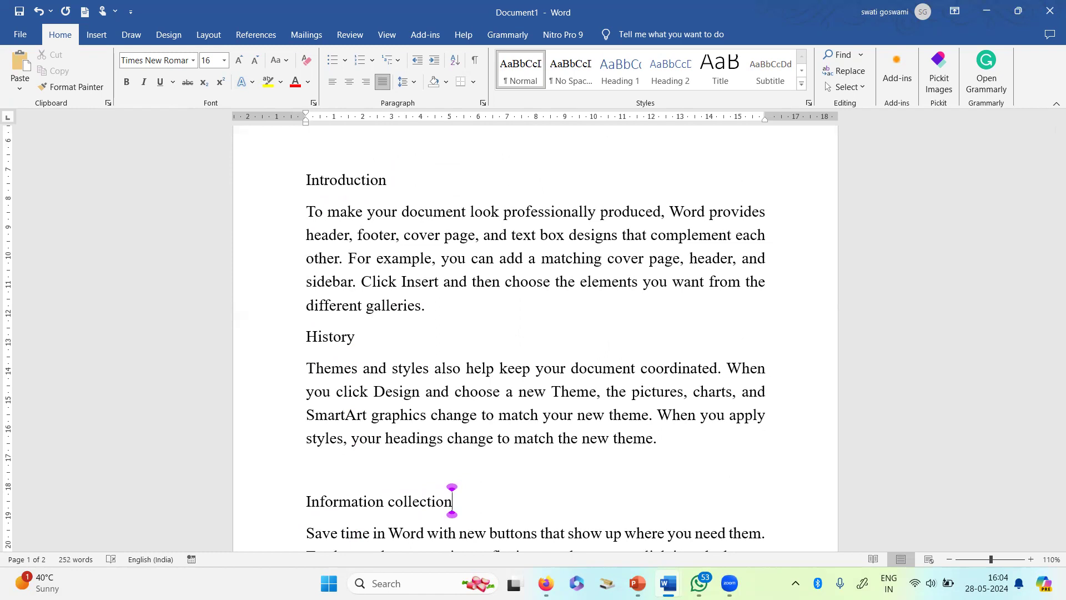
Enter the subheading "Methodology" on its own line above the paragraph starting "Reading is easier"
scroll(267, 461, down, 5)
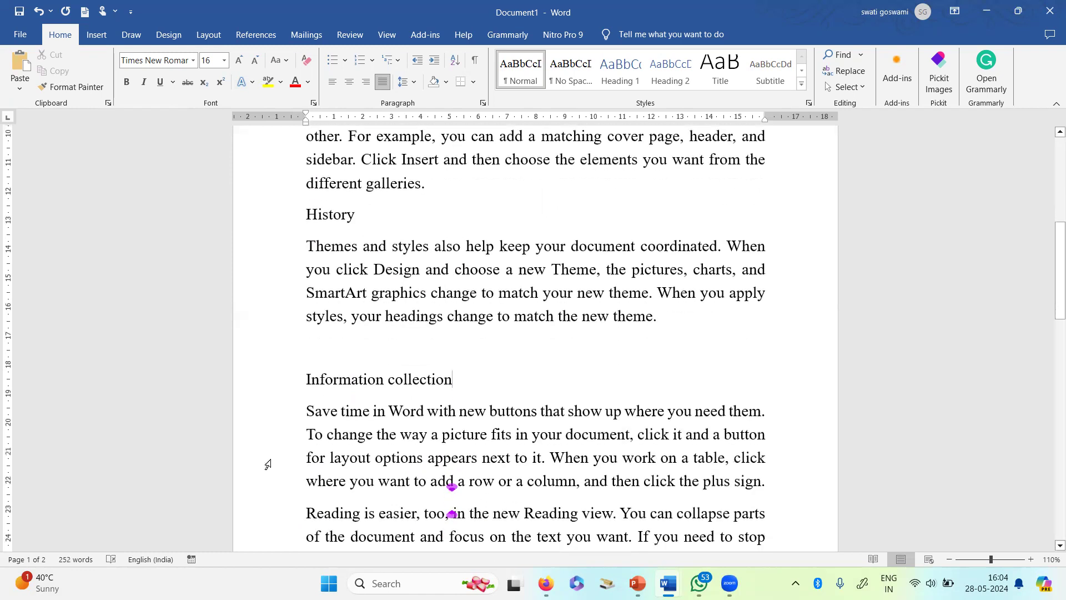
click(304, 391)
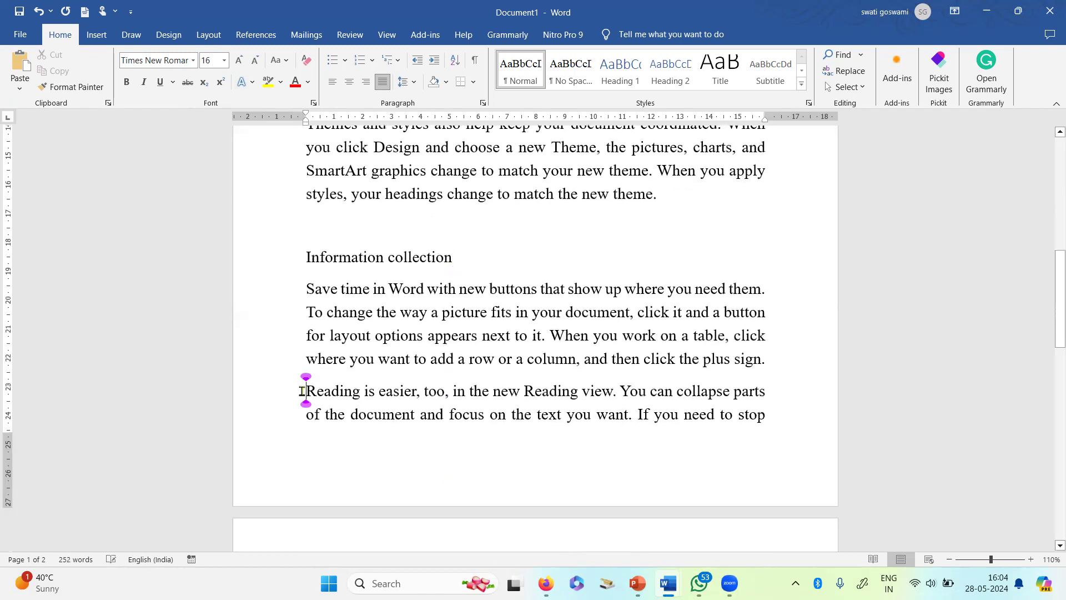
key(ctrl+Return)
text(Methodology)
key(Return)
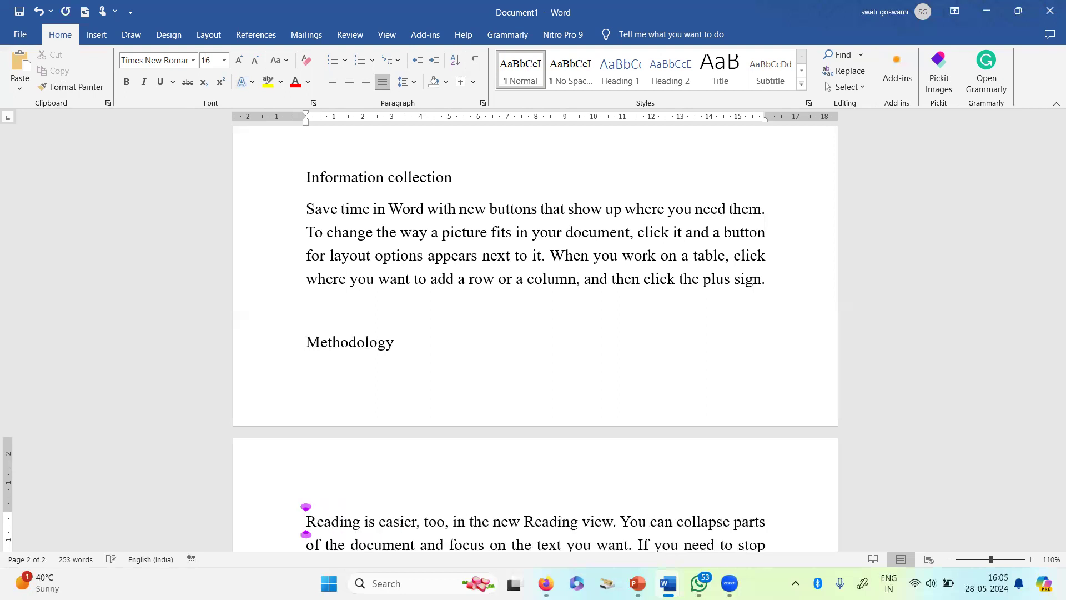
Add an empty line after the last paragraph and generate more sample text from the =RAND(5,3) line below it
scroll(317, 345, down, 5)
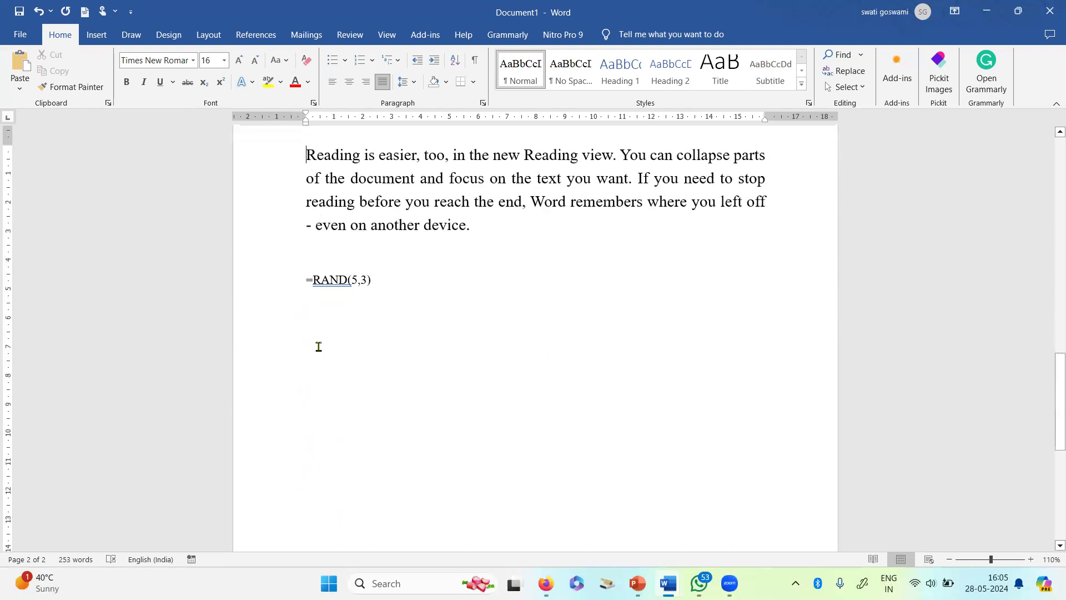
click(480, 231)
key(Return)
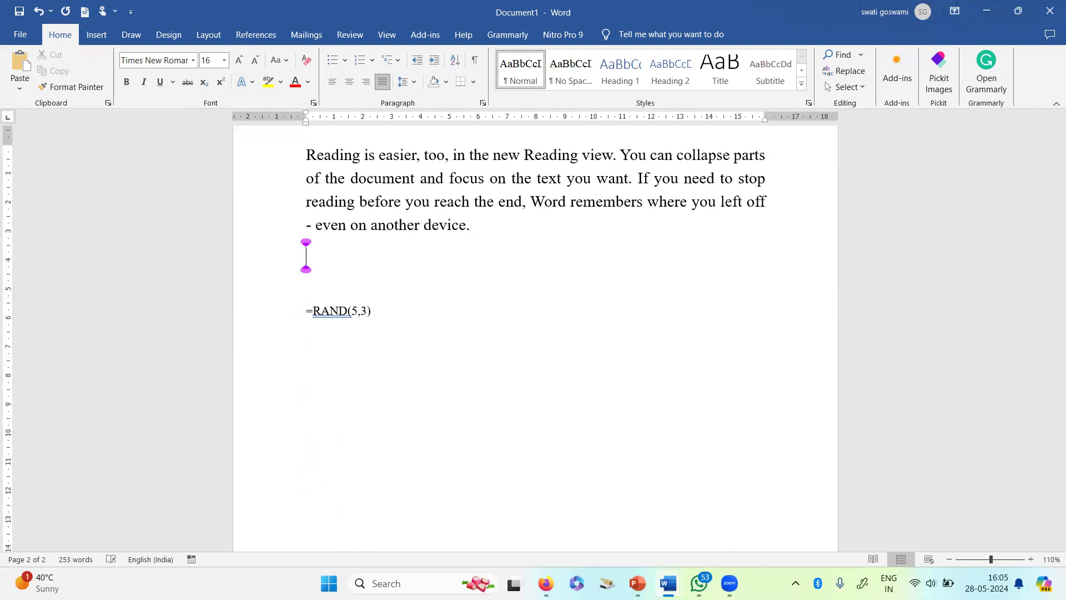
click(372, 311)
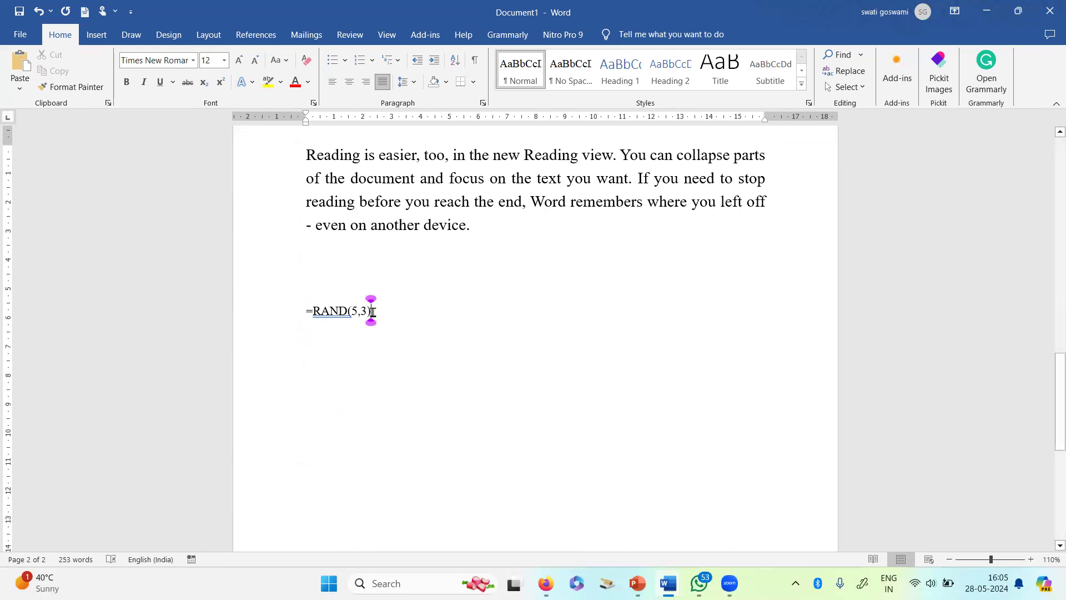
key(Return)
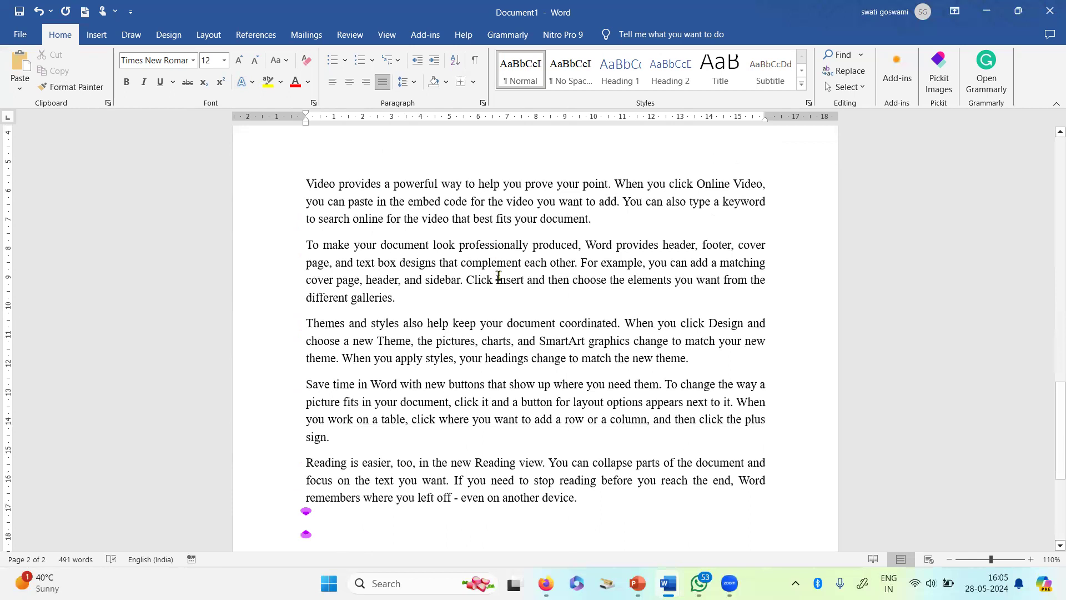
Enter the subheading "Outcome" on the empty line above the first newly generated paragraph
scroll(488, 376, up, 5)
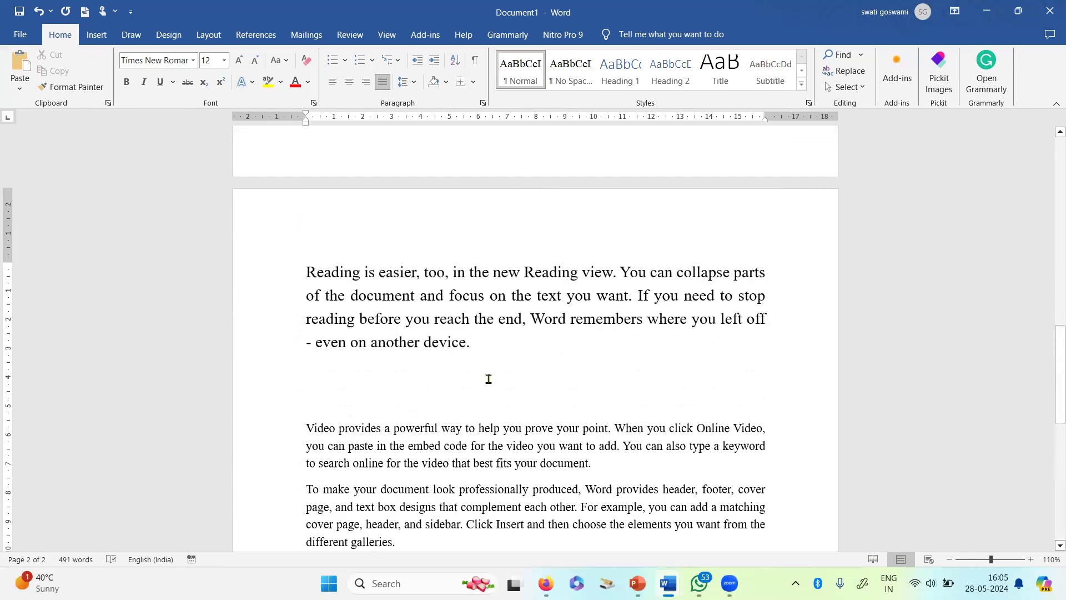
click(311, 415)
scroll(311, 415, up, 3)
scroll(317, 416, down, 3)
text(Outcome)
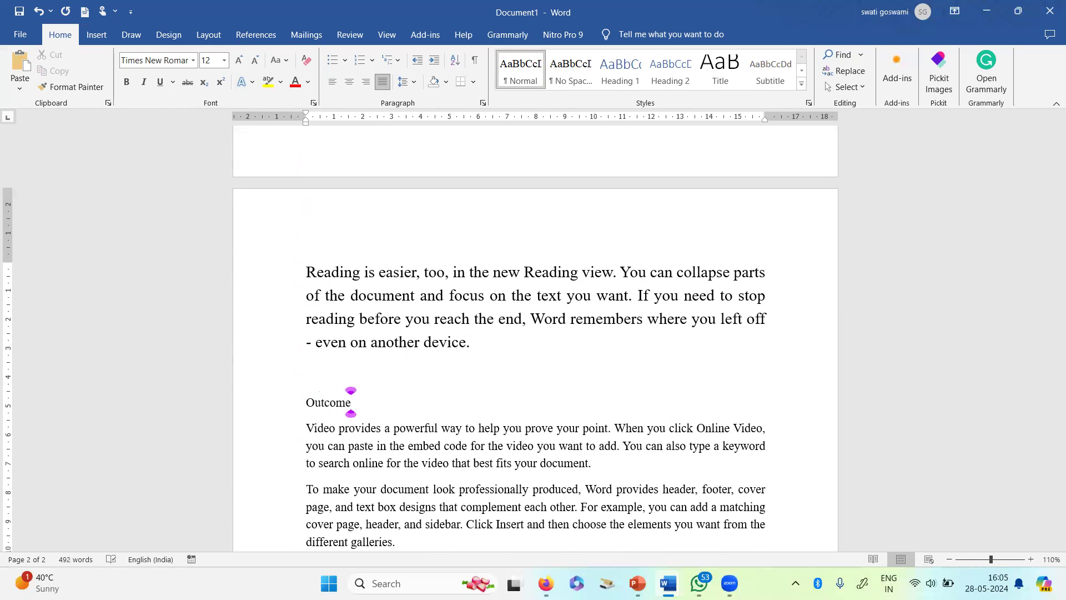
Insert a line above the second generated paragraph, starting "To make your document look", and enter the subheading "Conclusion"
click(303, 489)
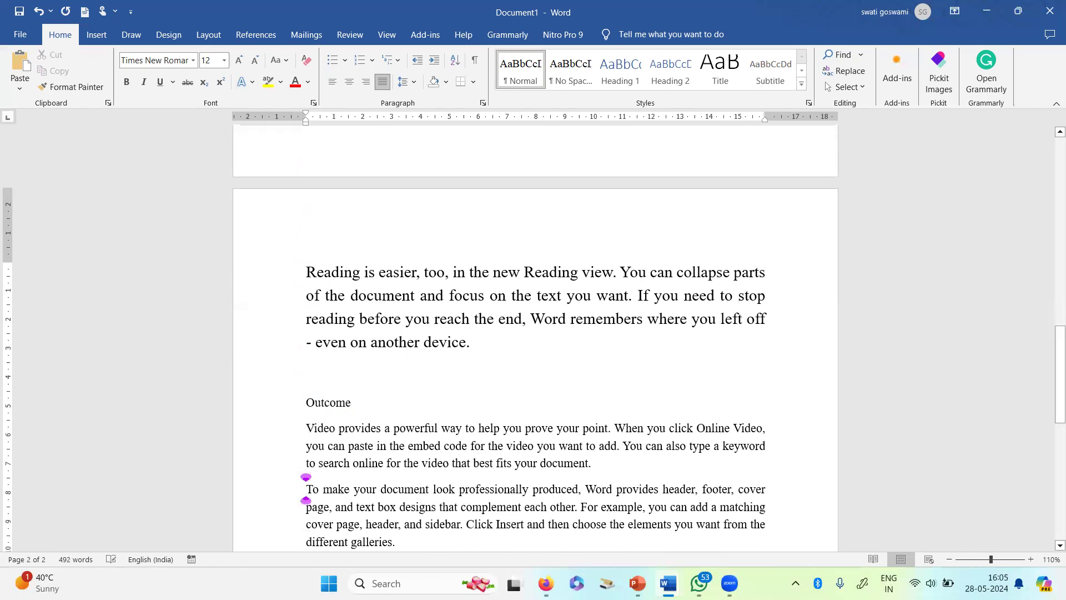
key(Return)
click(306, 489)
text(Conclusion)
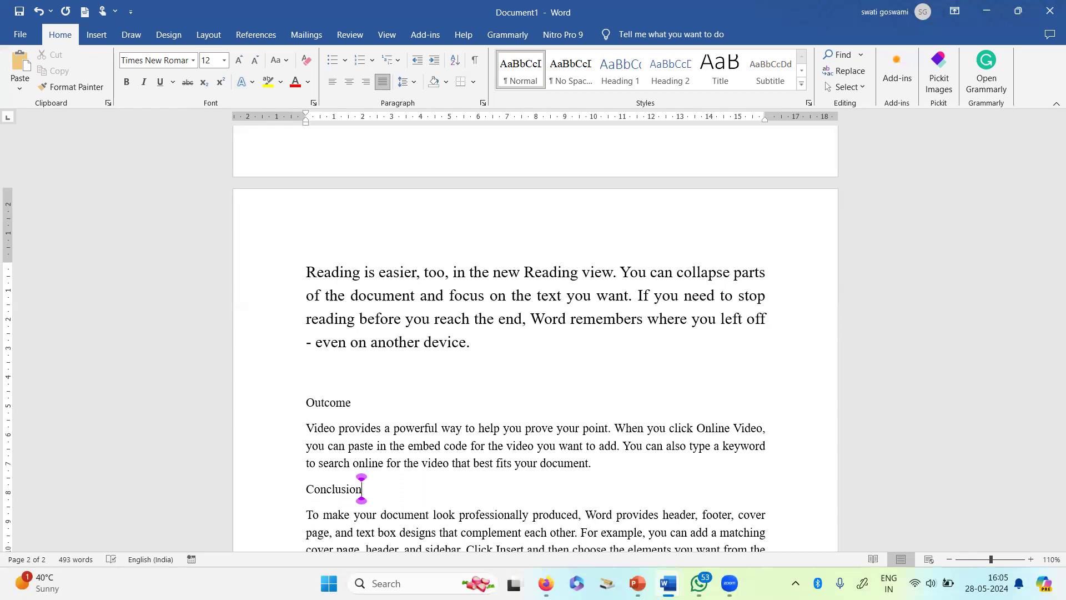
Insert a line above the generated paragraph starting "Themes and styles" and enter the subheading "Dos and Don'ts"
scroll(302, 489, down, 5)
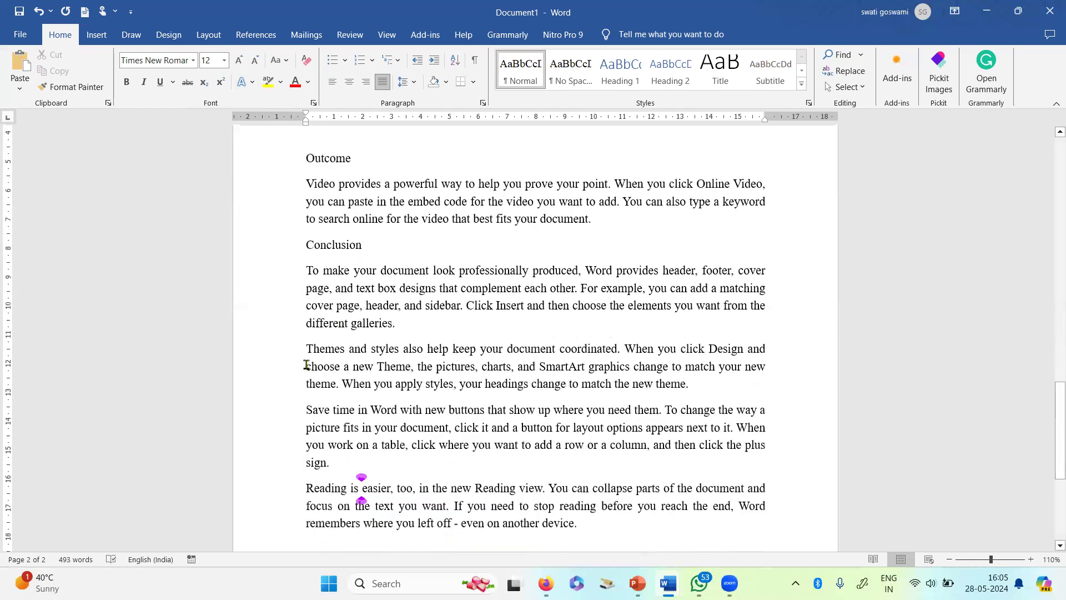
click(303, 343)
key(Return)
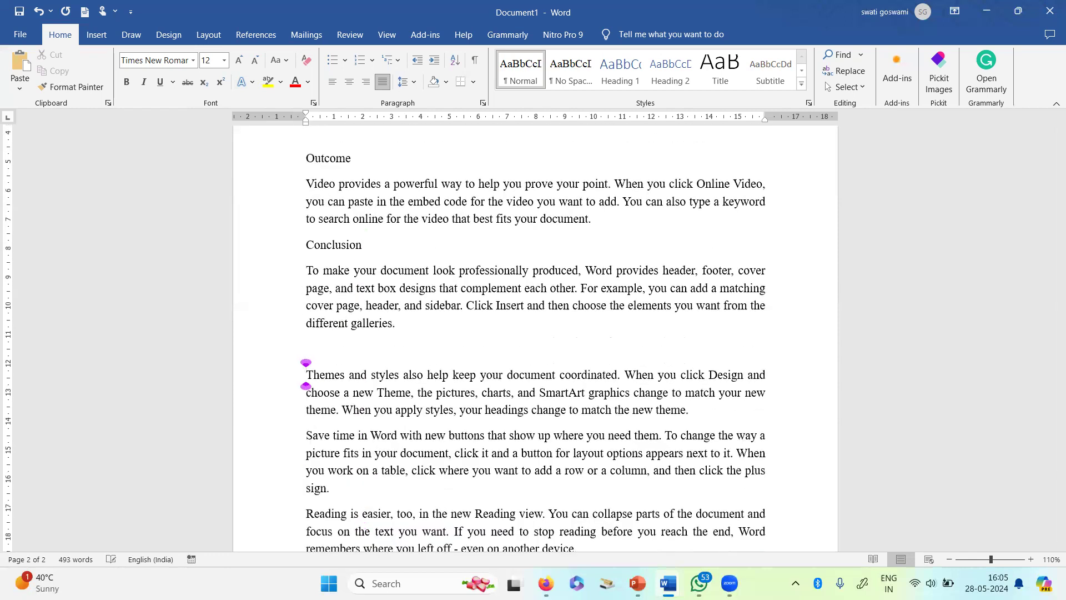
click(306, 348)
text(Dos and Dont)
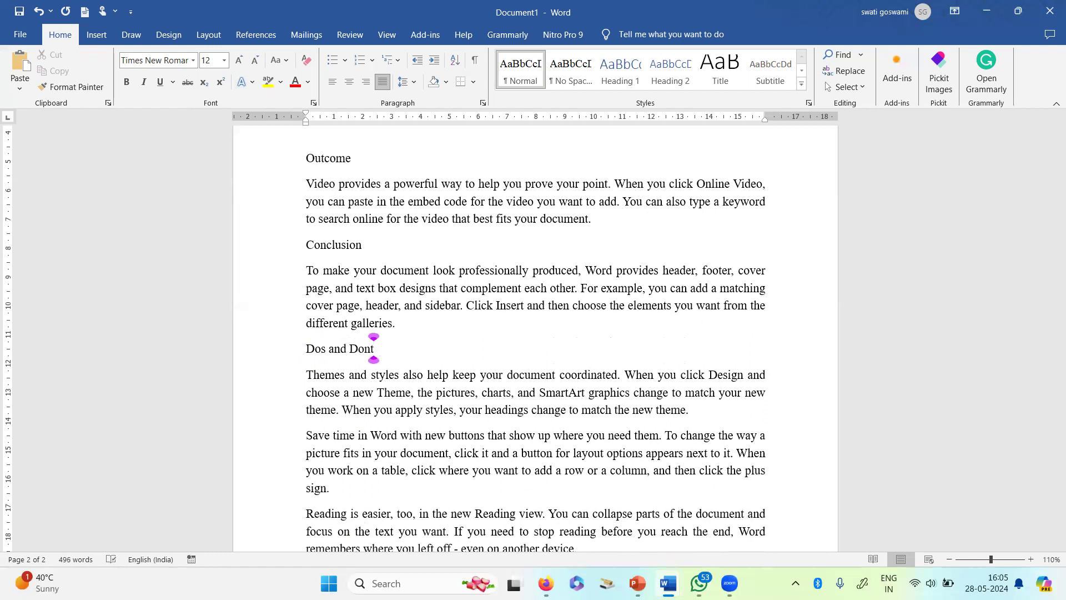
key(Left)
text(')
key(Right)
text(s)
Insert a line above the generated paragraph starting "Save time in Word" and enter the subheading "Questioner"
click(301, 437)
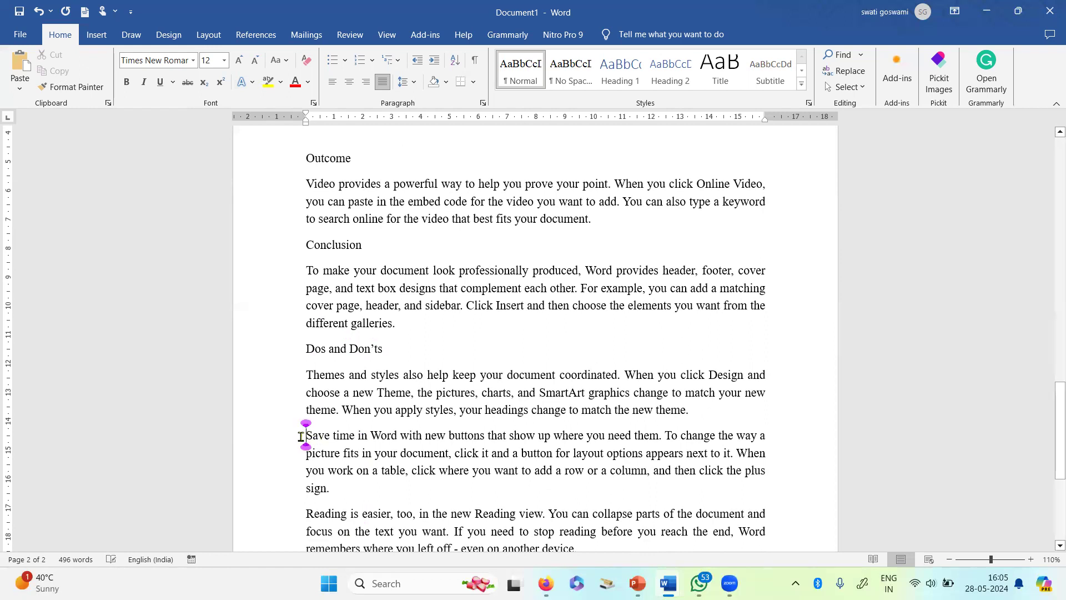
key(Return)
click(306, 435)
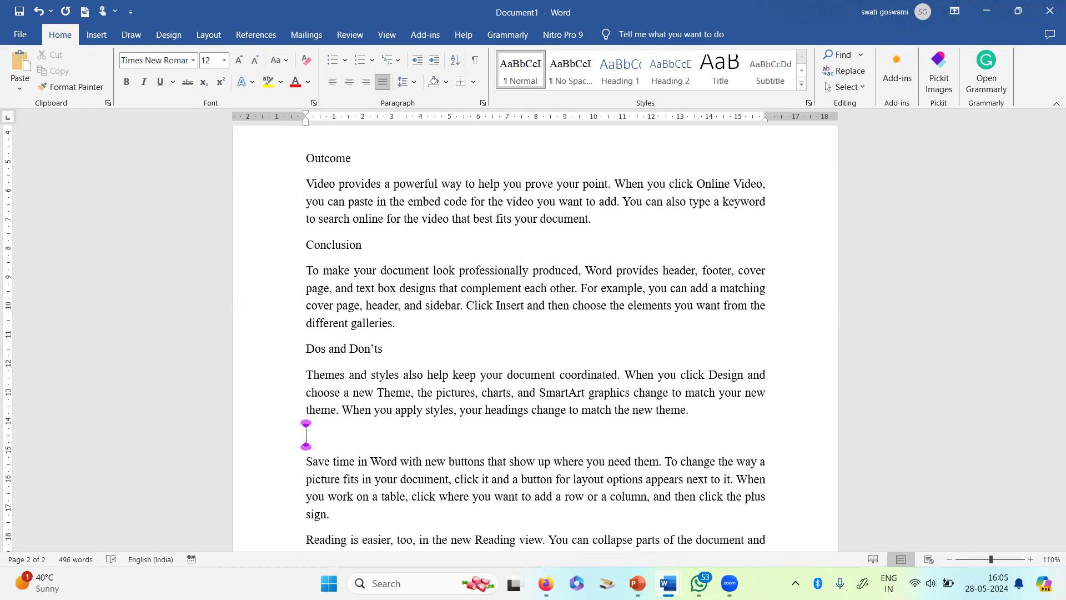
text(Questioner)
Delete the last generated paragraph, starting "Reading is easier", from the end of the document
scroll(310, 430, down, 3)
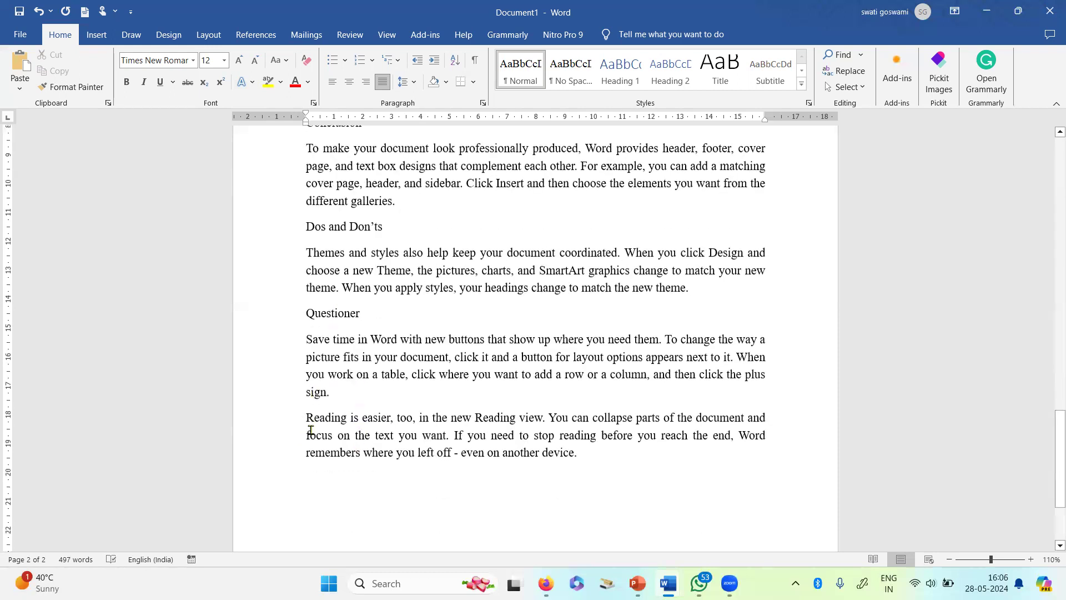
drag(586, 459, 312, 413)
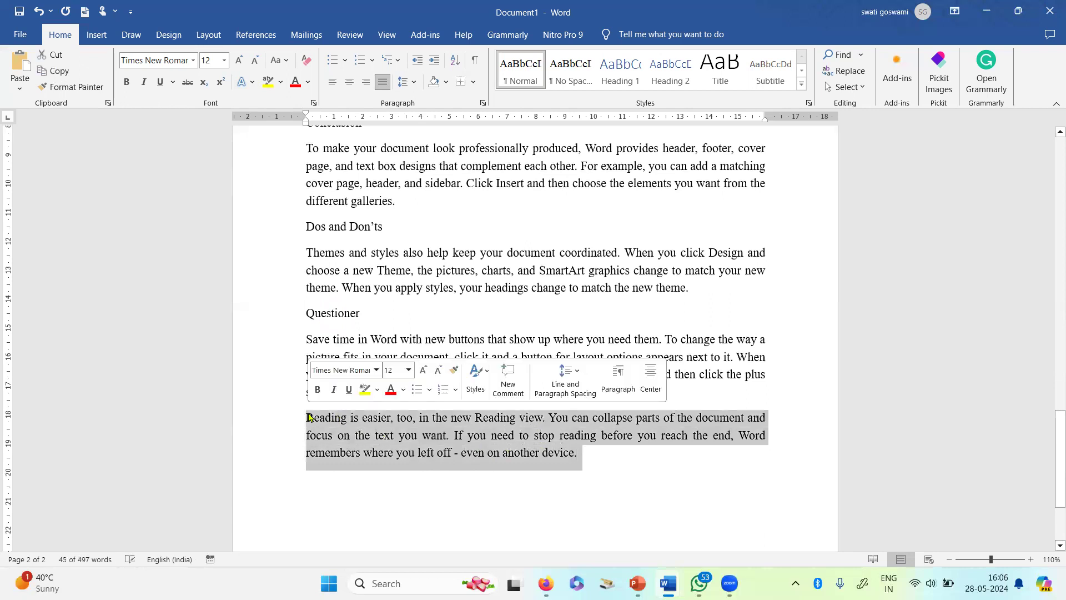
key(Delete)
Look through the subheadings on both pages of the document and dismiss the antivirus notification
scroll(345, 416, up, 8)
scroll(348, 417, up, 10)
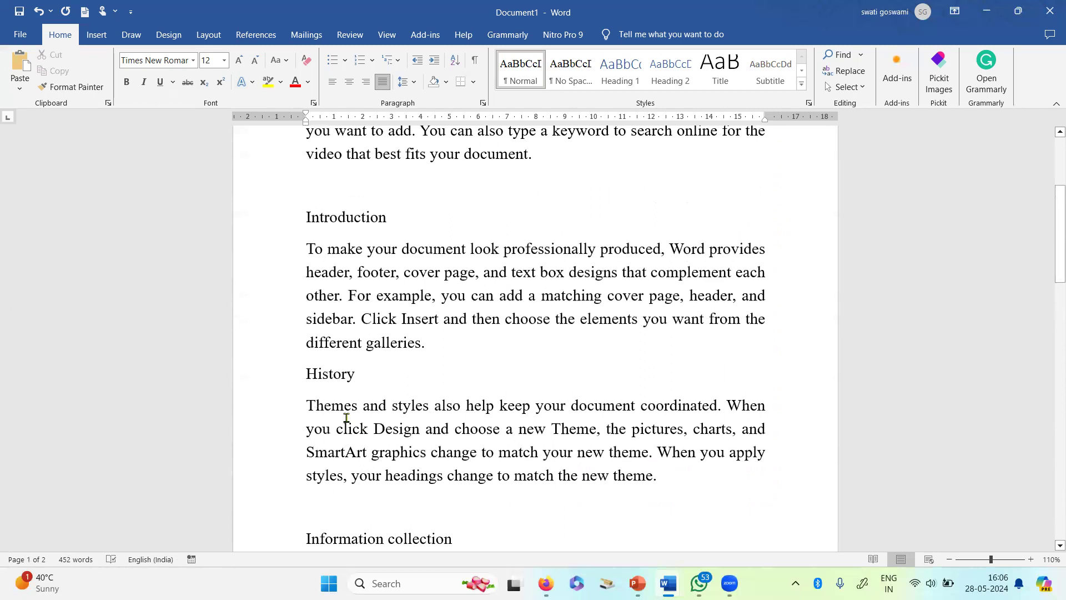
scroll(347, 417, up, 5)
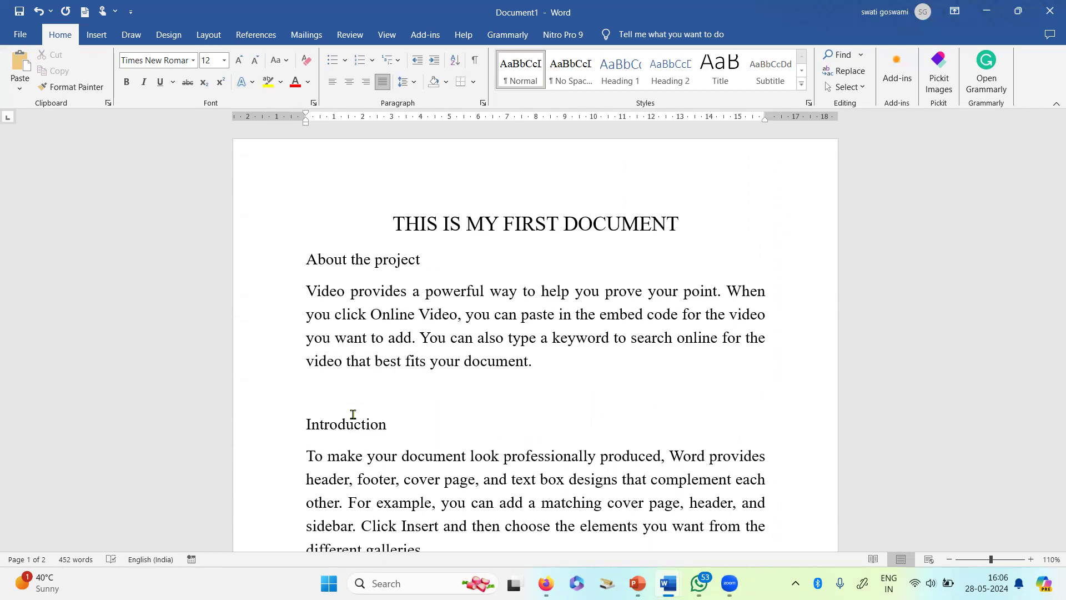
scroll(376, 366, down, 12)
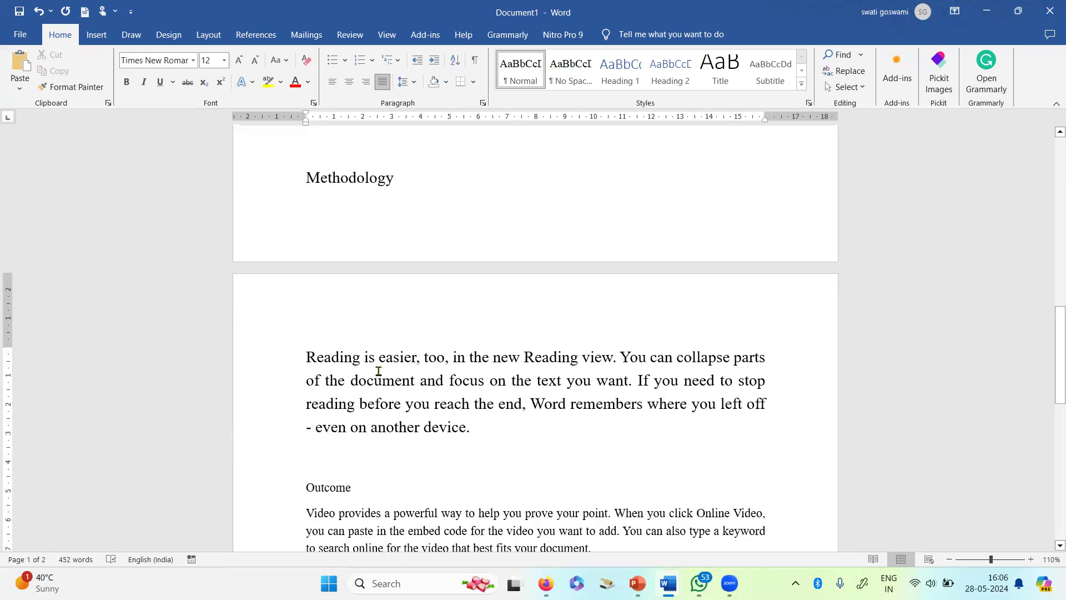
scroll(380, 371, up, 12)
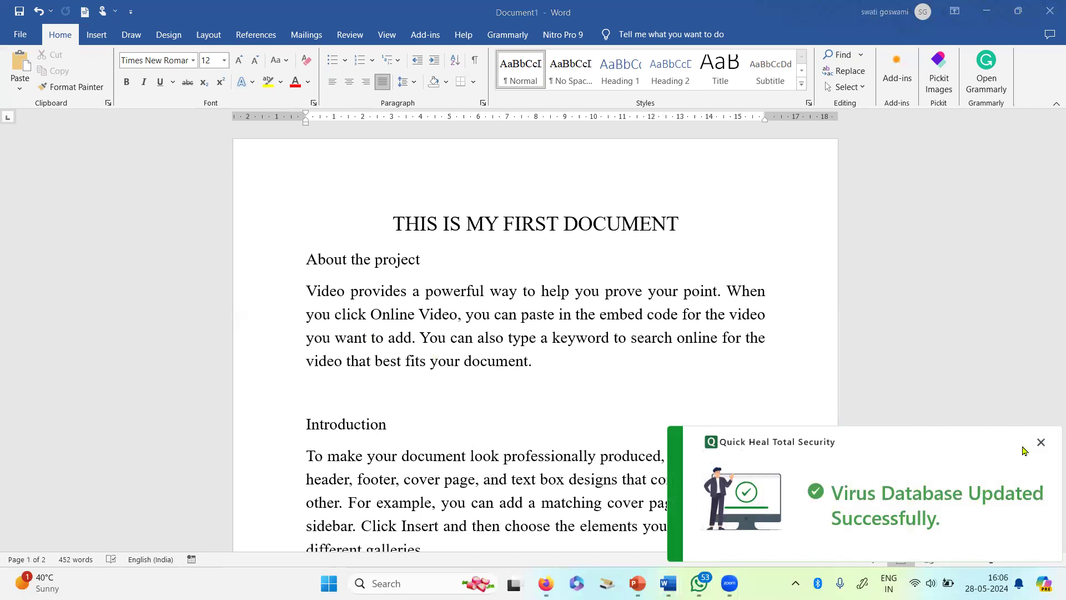
click(1042, 444)
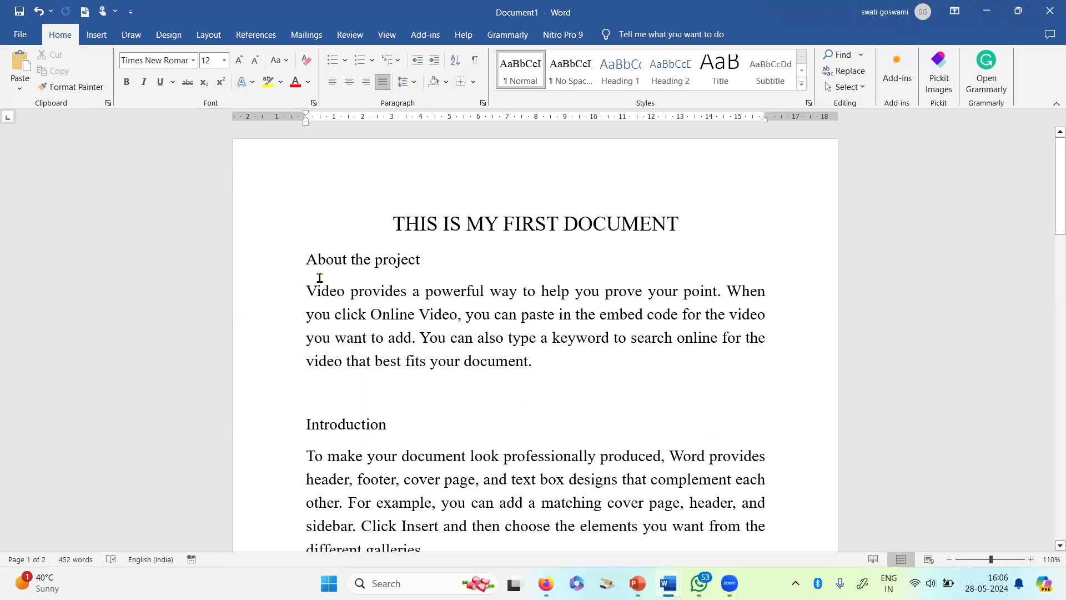
Insert a page break before the subheading "About the project" so the title sits alone on the first page
click(307, 260)
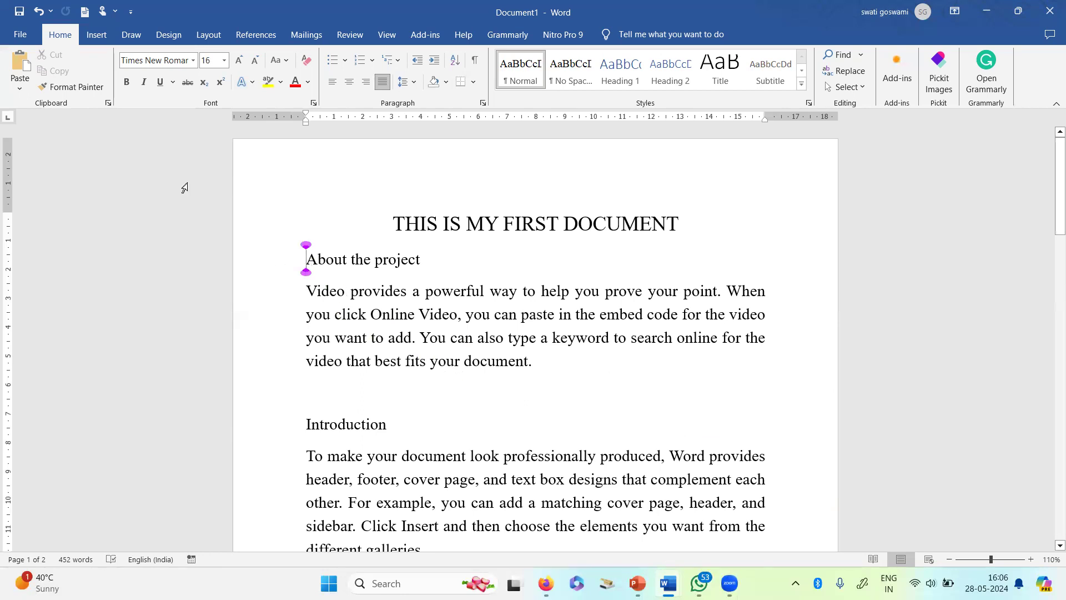
click(99, 39)
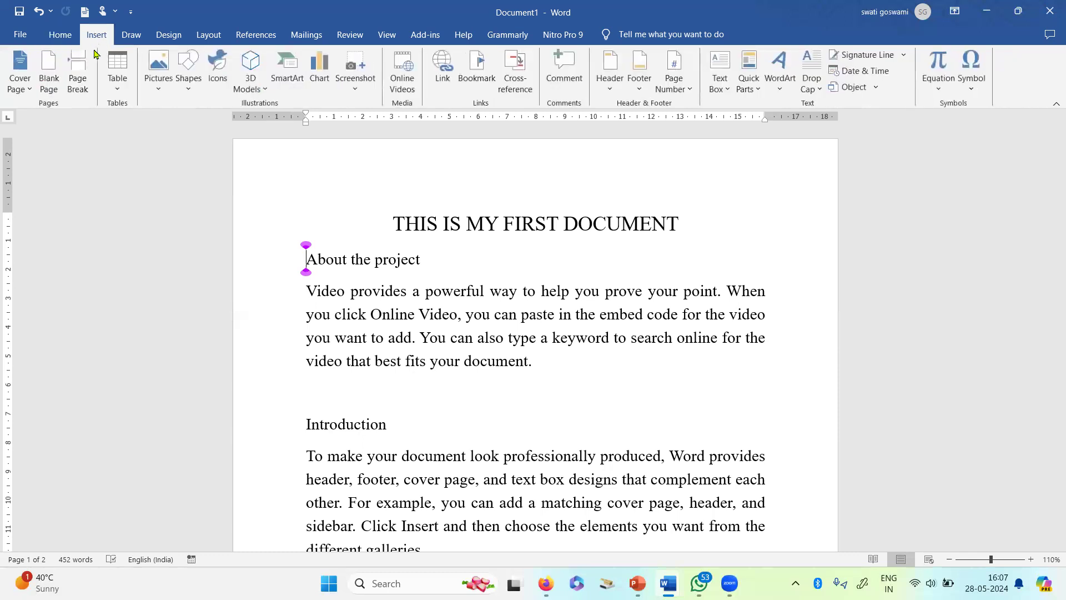
click(77, 71)
scroll(369, 364, up, 10)
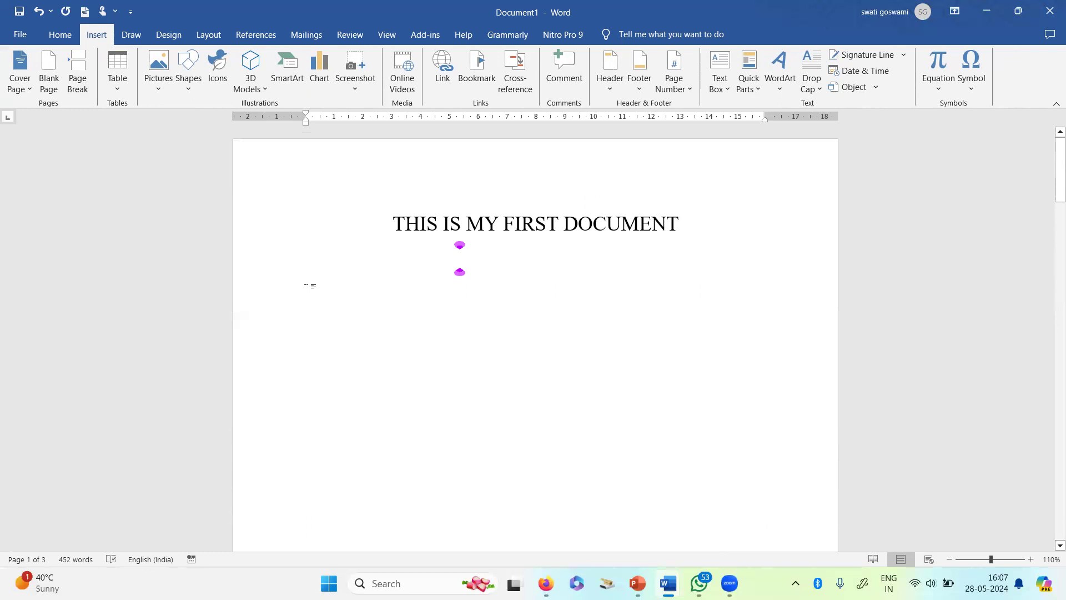
Undo the page break and insert a Next Page section break before the subheading "About the project" instead
key(ctrl+z)
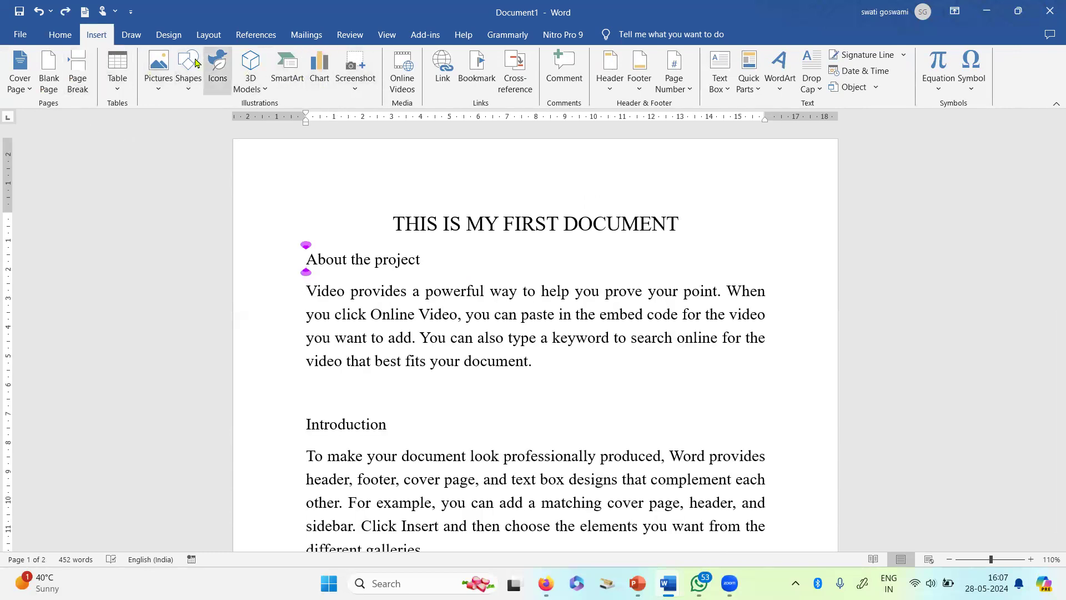
key(alt+p)
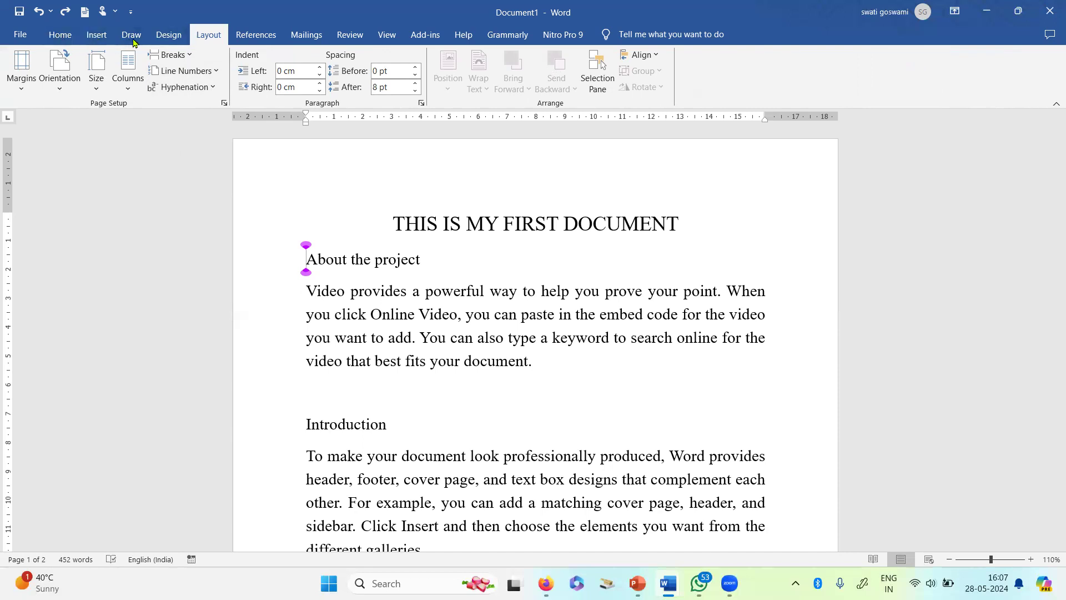
click(170, 54)
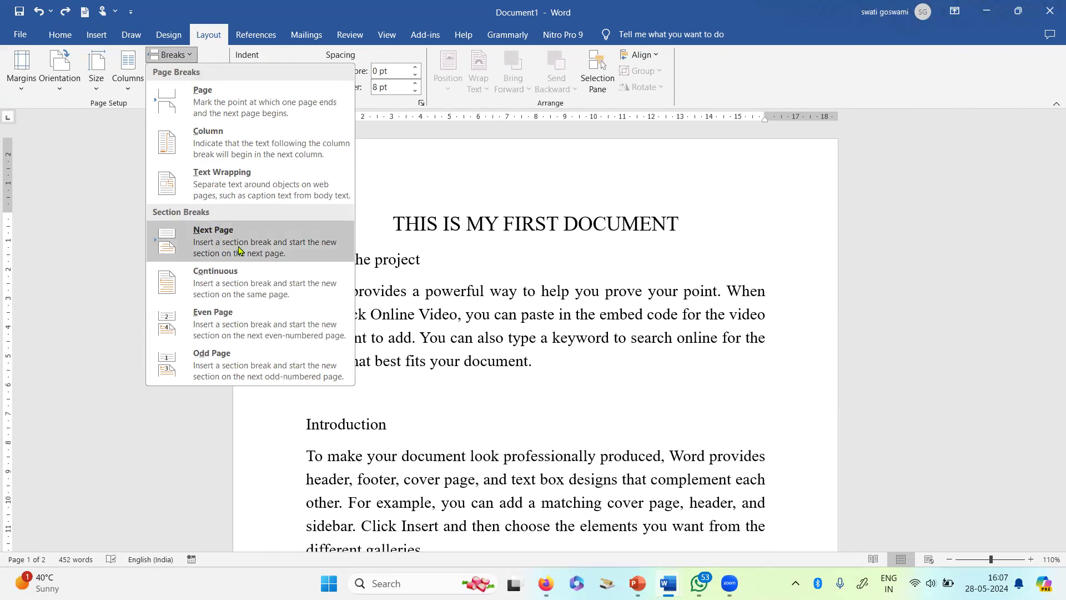
click(295, 253)
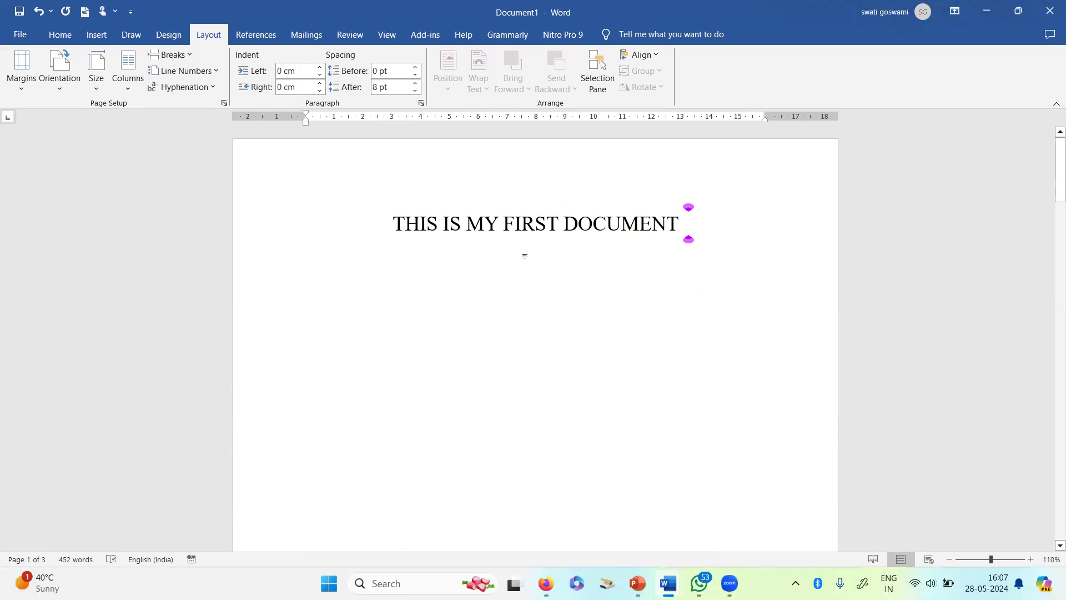
key(Home)
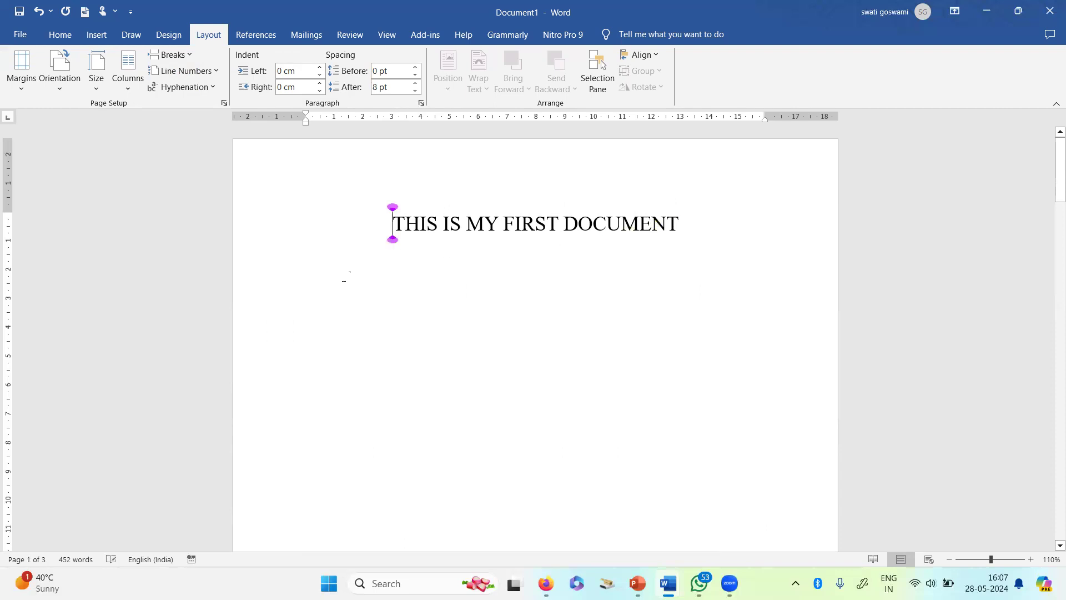
click(706, 226)
key(Return)
scroll(426, 317, down, 15)
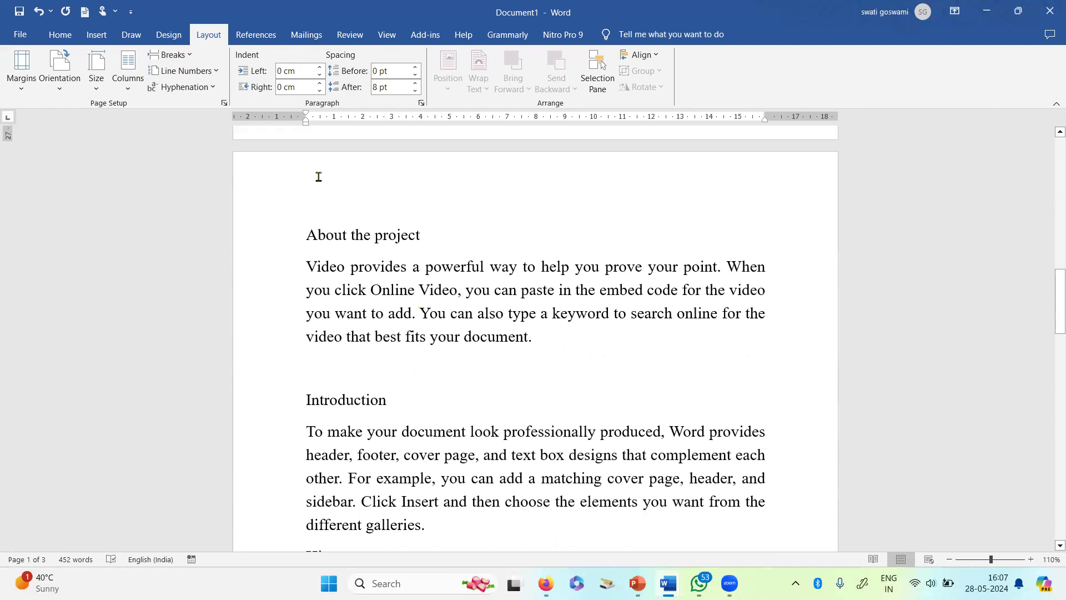
Apply the Title style to the heading "THIS IS MY FIRST DOCUMENT" on the first page
click(60, 34)
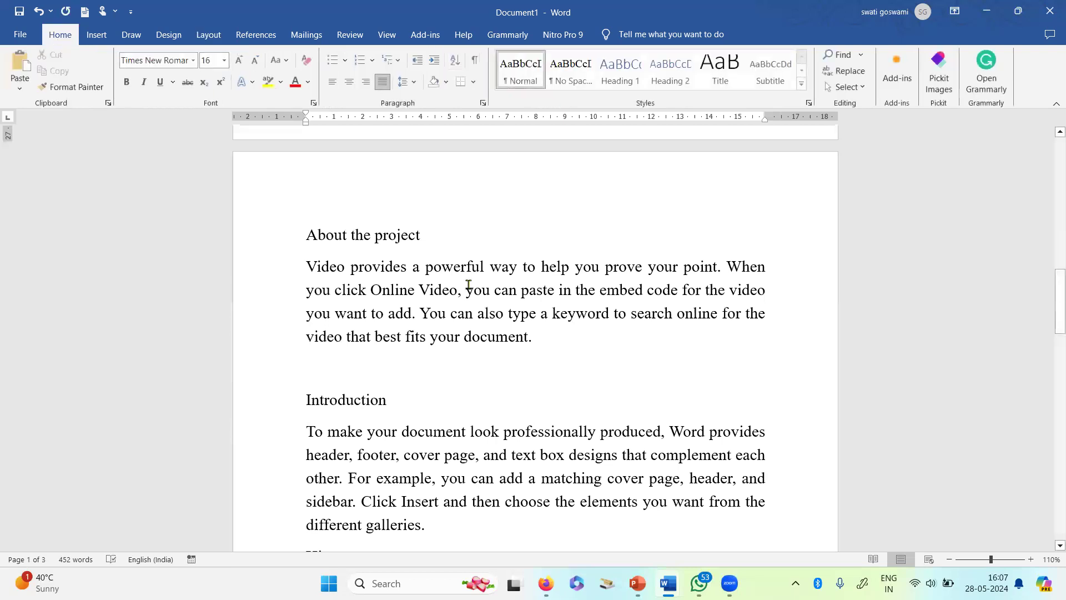
scroll(414, 303, up, 2)
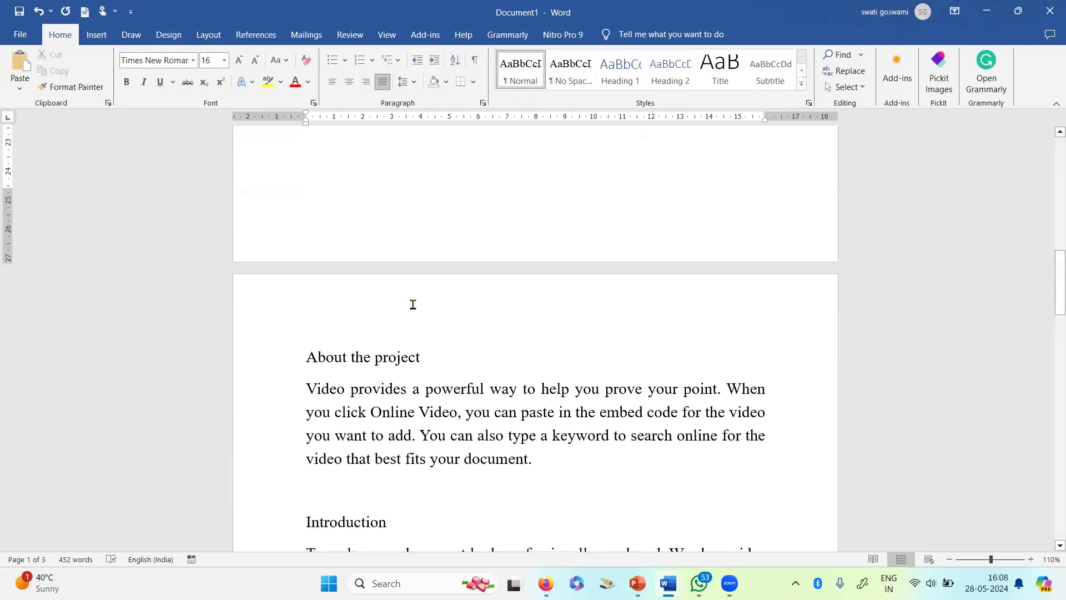
drag(420, 358, 321, 352)
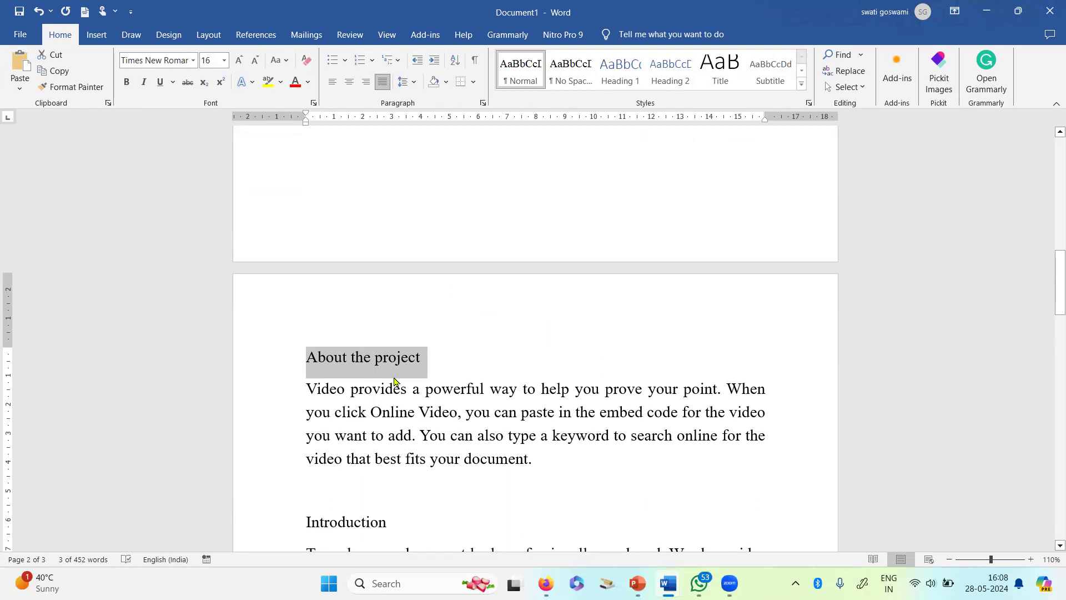
scroll(395, 380, up, 10)
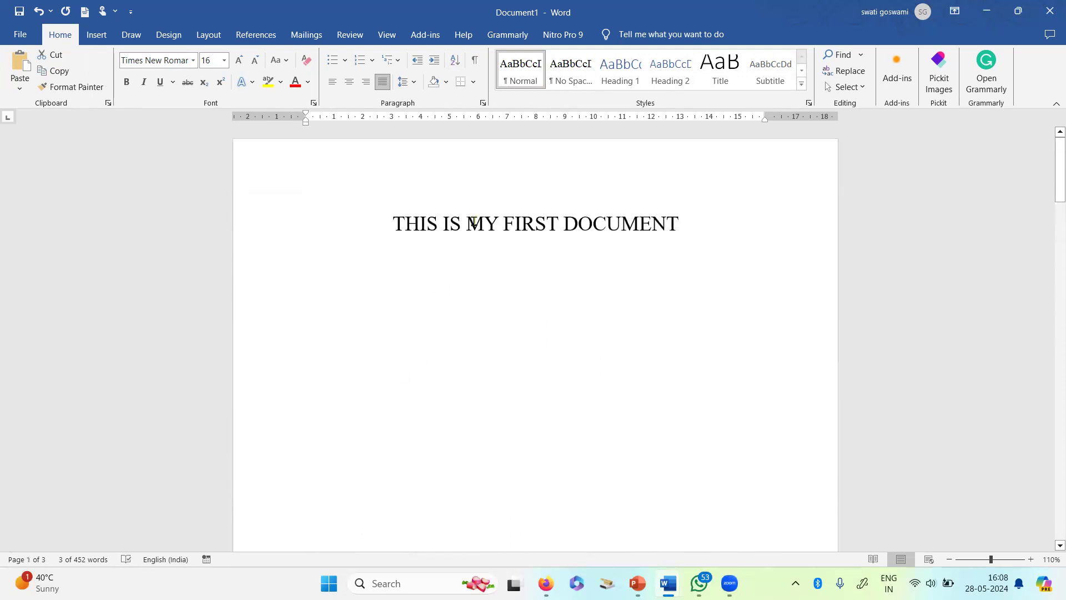
click(479, 223)
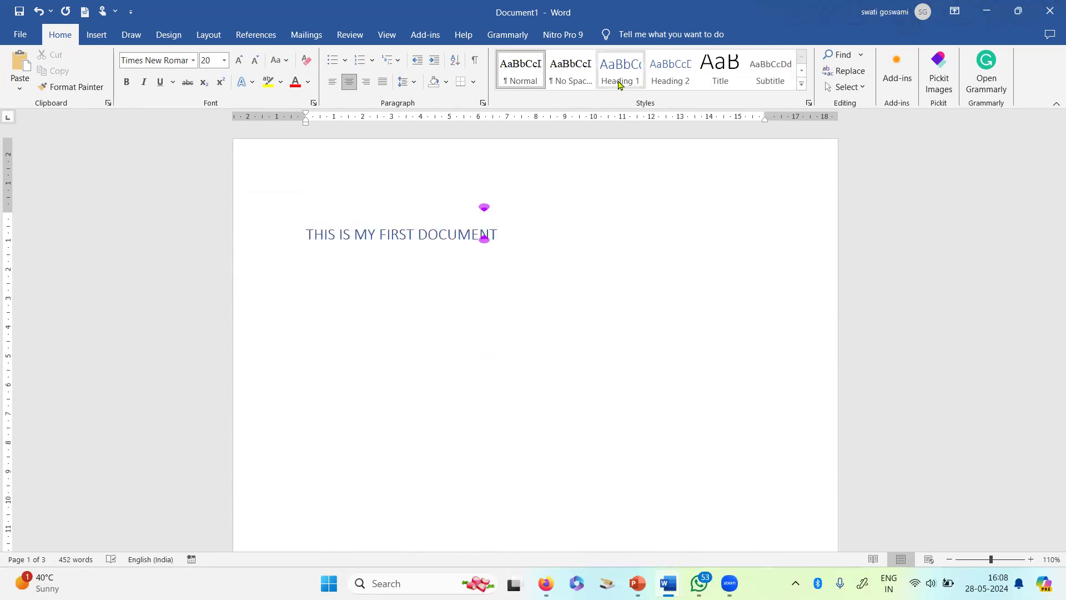
click(718, 74)
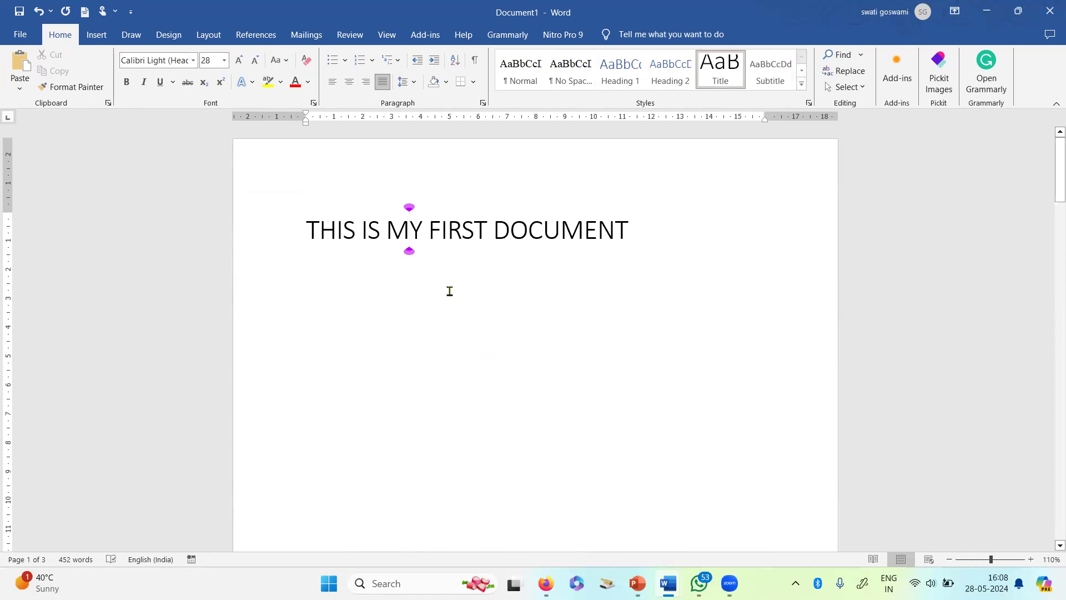
Apply the Heading 1 style to the subheading "About the project" on the second page
scroll(438, 314, down, 10)
scroll(437, 319, down, 5)
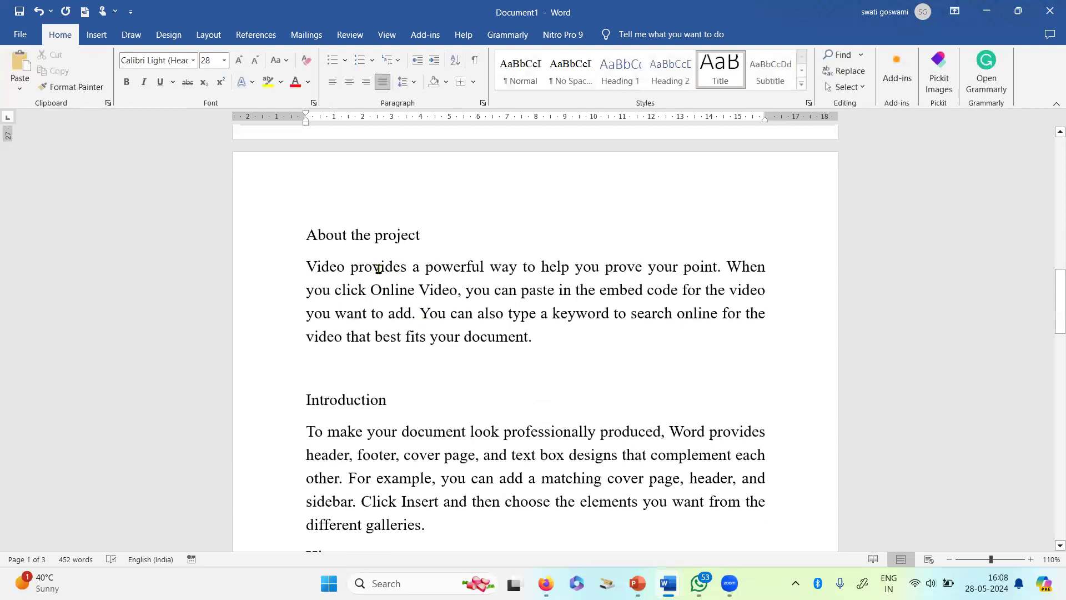
click(334, 233)
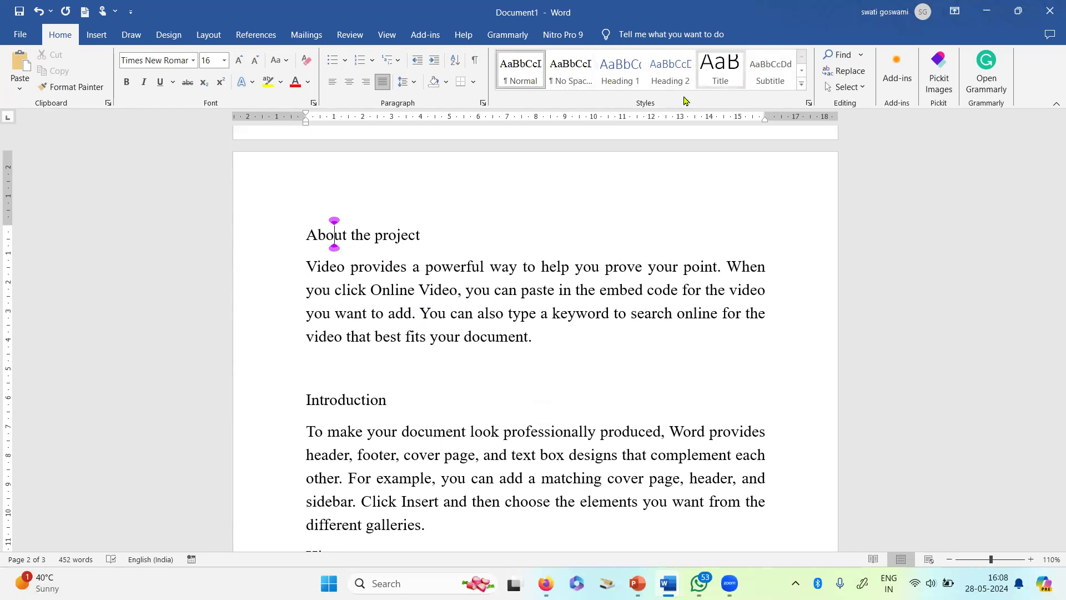
click(620, 80)
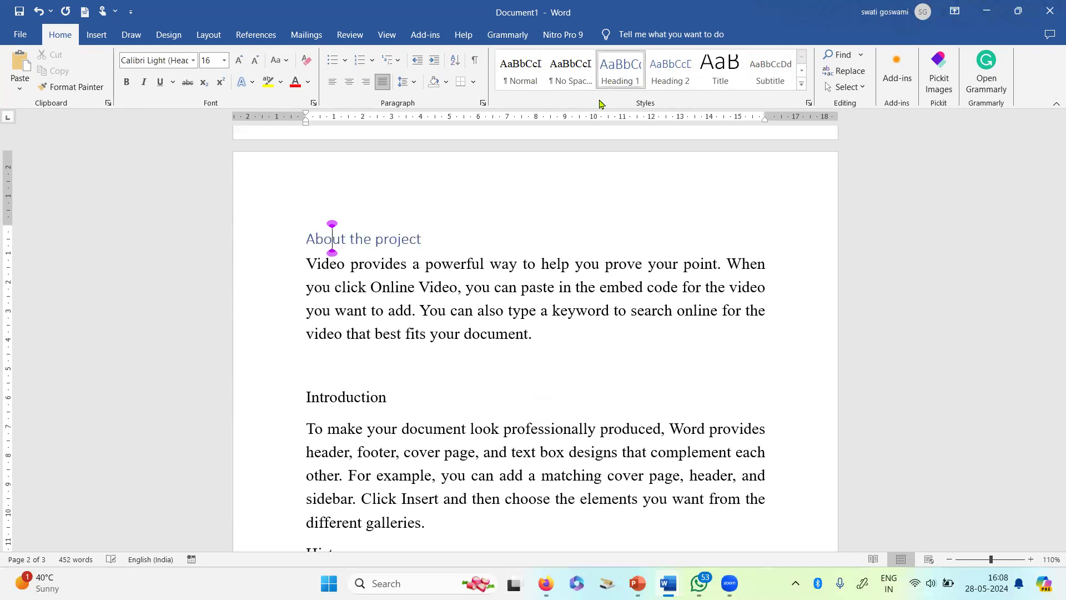
mouse_move(426, 244)
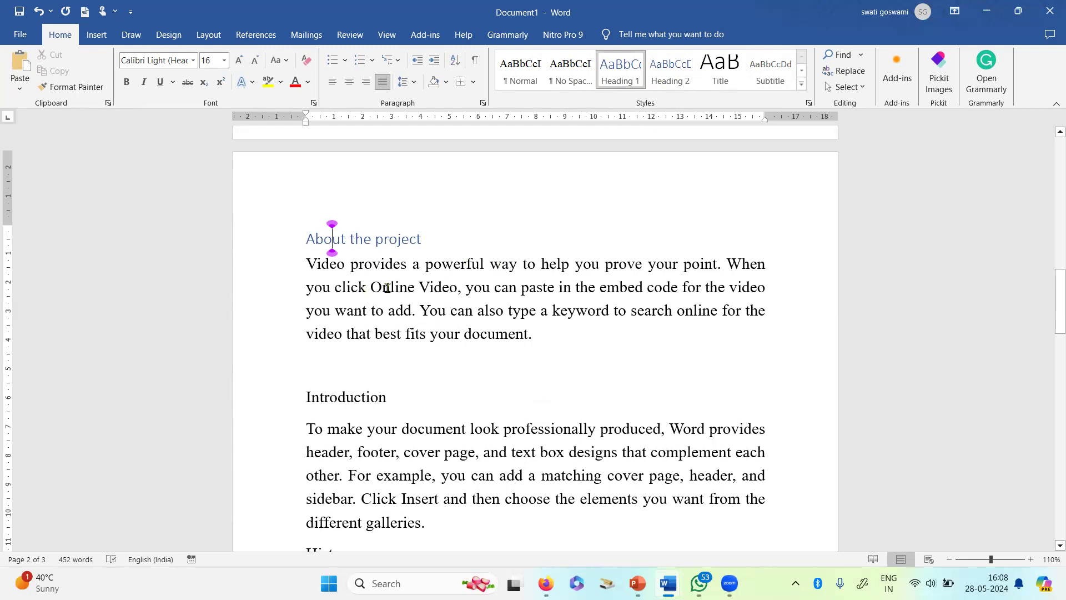
Modify the Heading 1 style to use Times New Roman at size 16
right_click(626, 75)
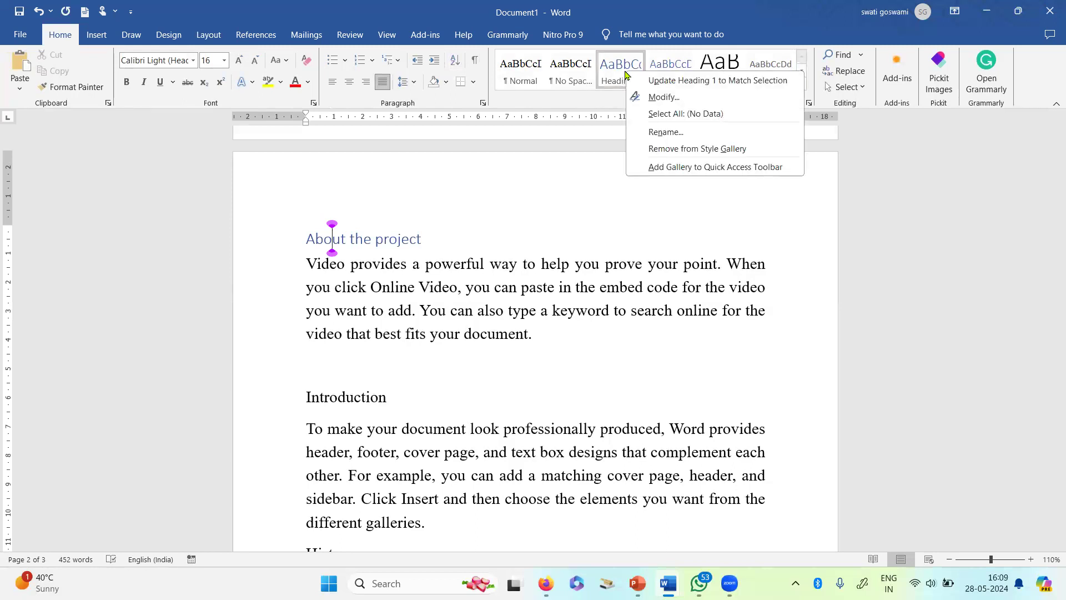
click(660, 98)
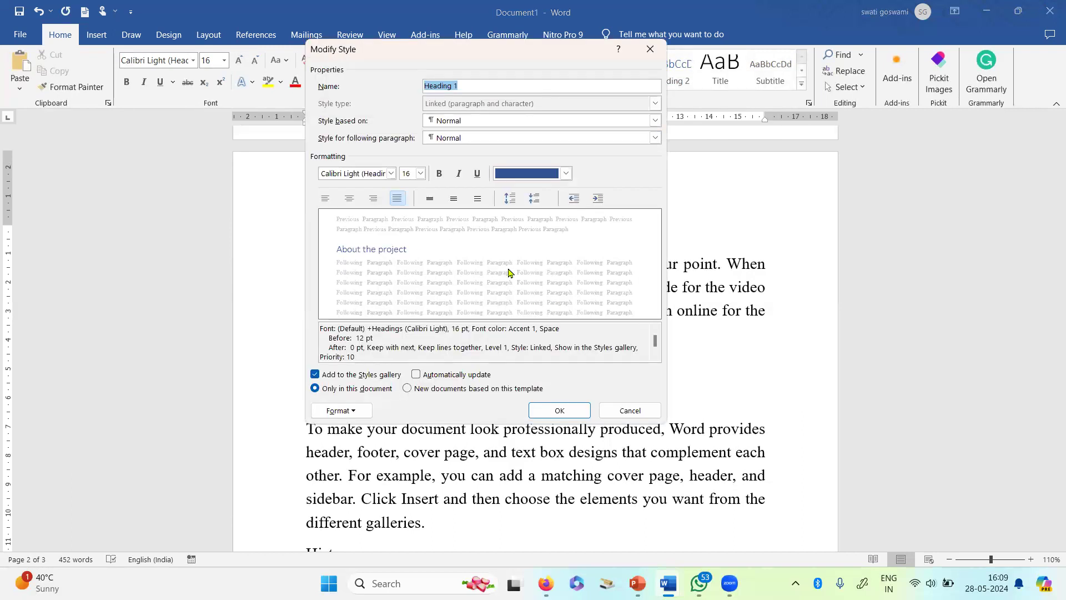
click(391, 174)
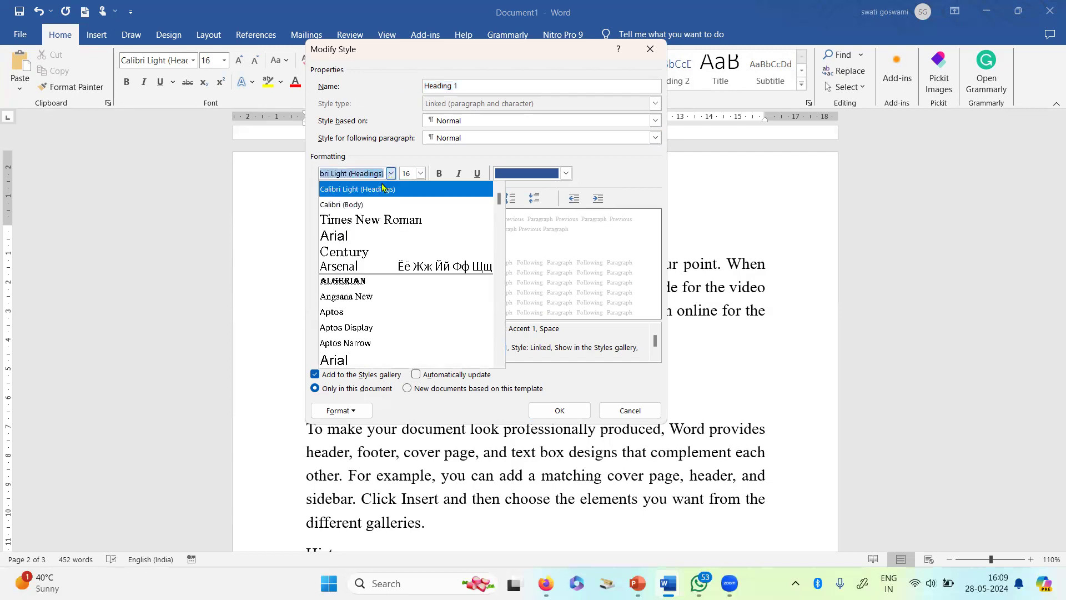
click(374, 222)
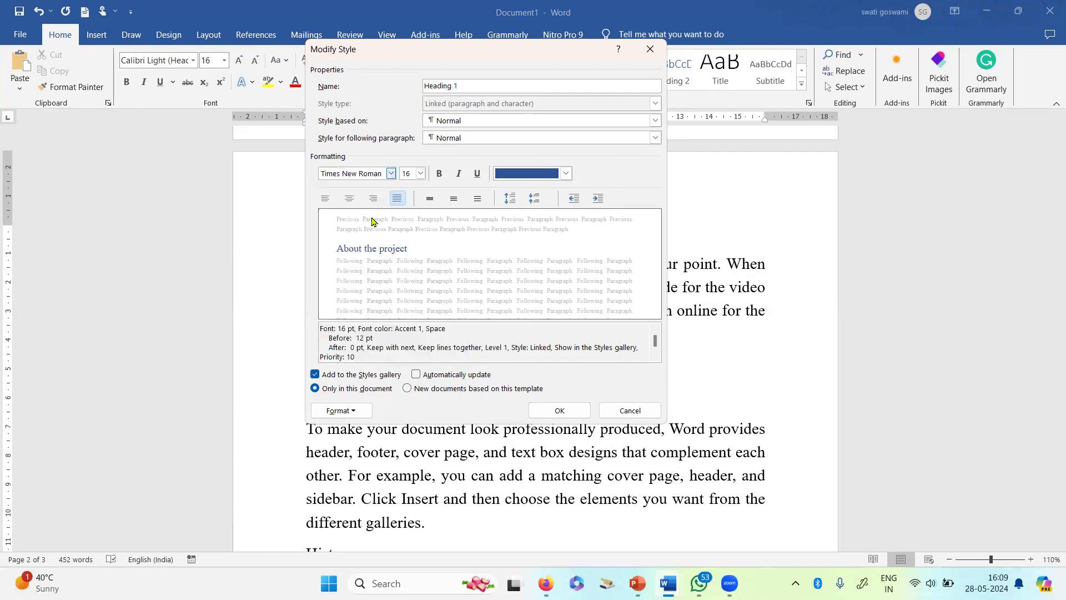
click(421, 173)
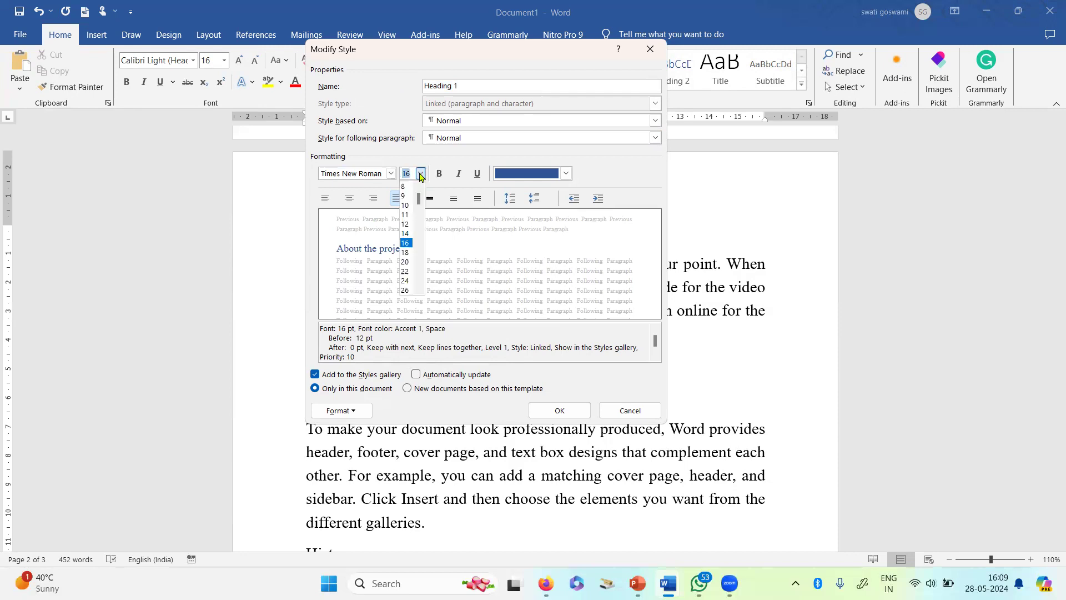
click(405, 245)
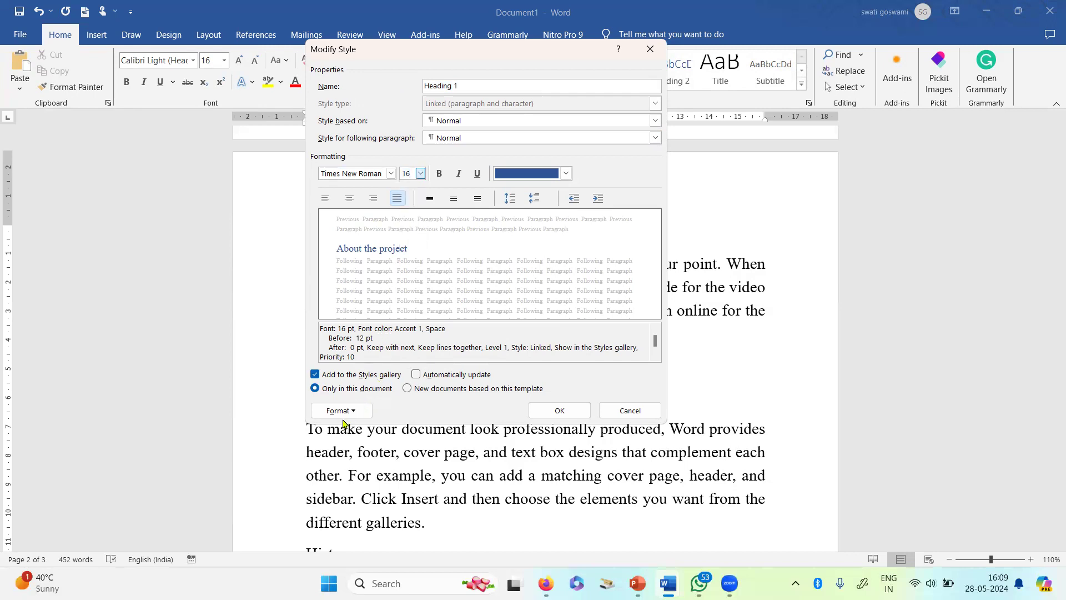
click(560, 412)
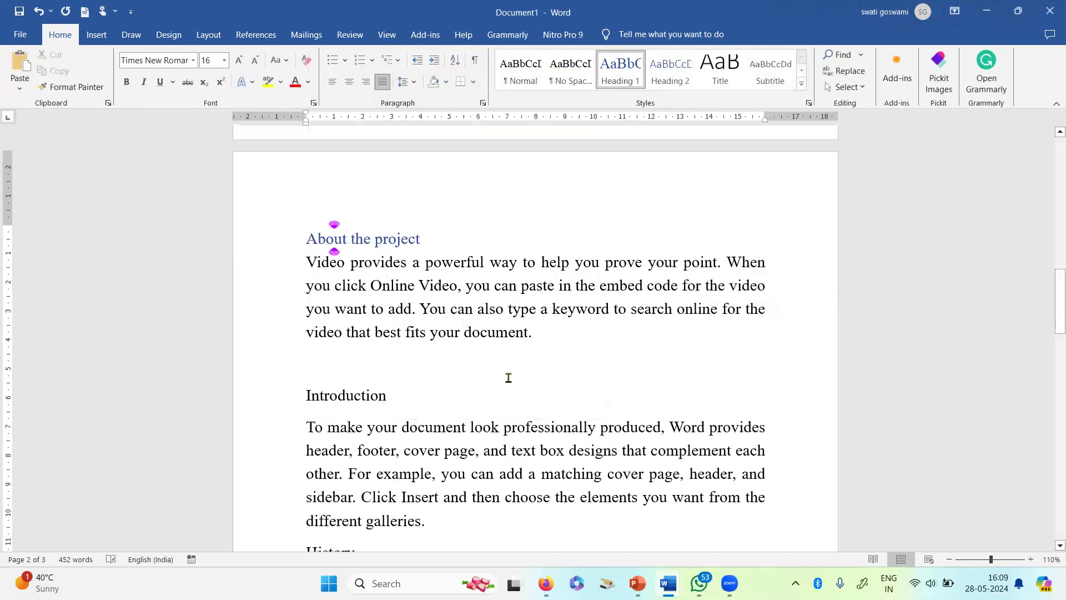
click(392, 262)
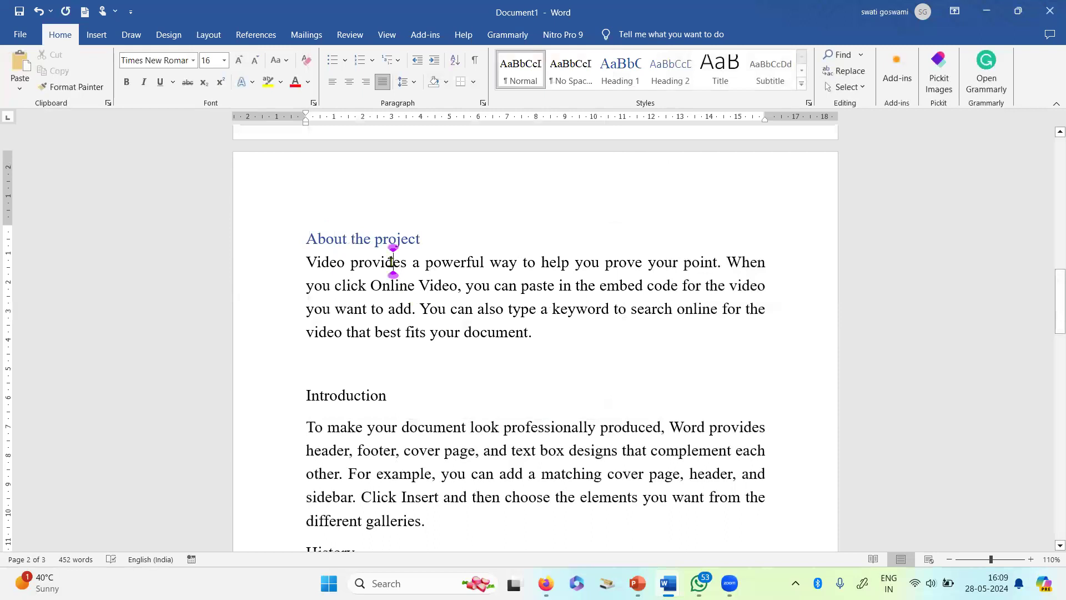
click(331, 239)
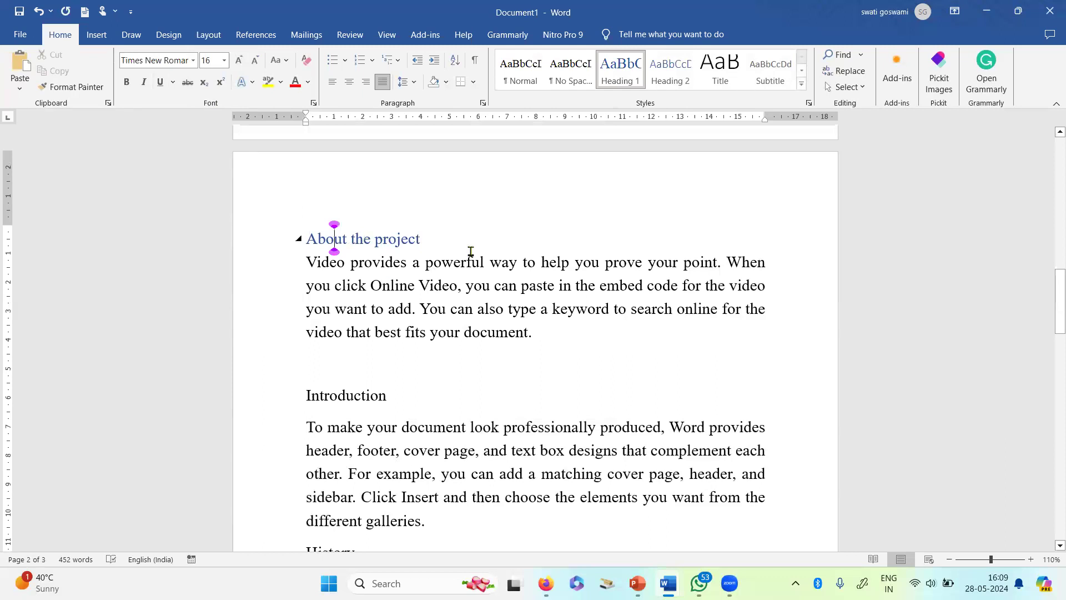
Set the font size of the paragraph under "About the project" to 14
drag(532, 333, 306, 261)
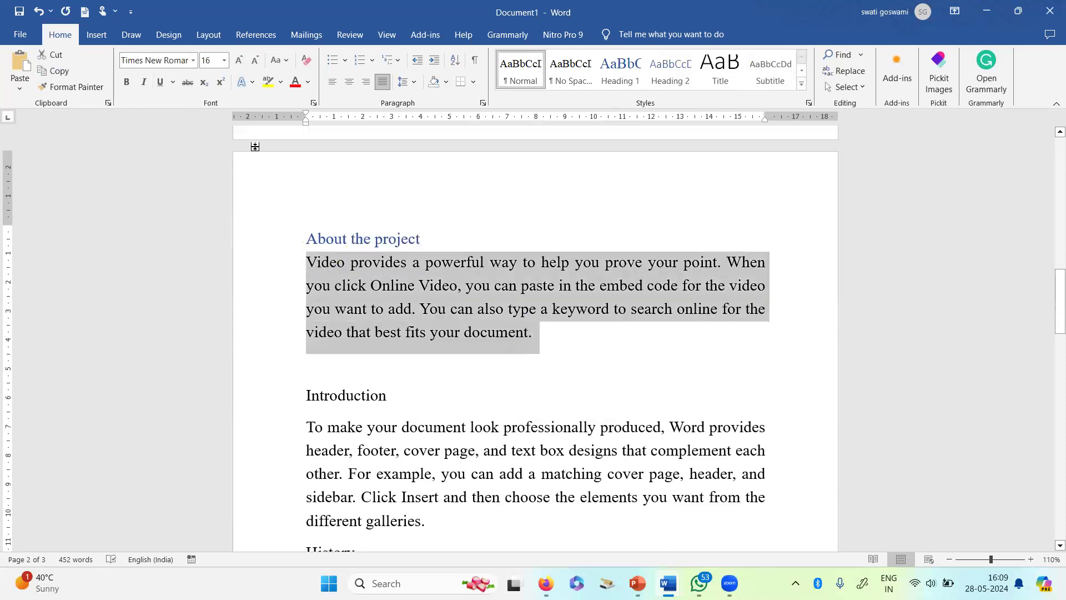
click(224, 60)
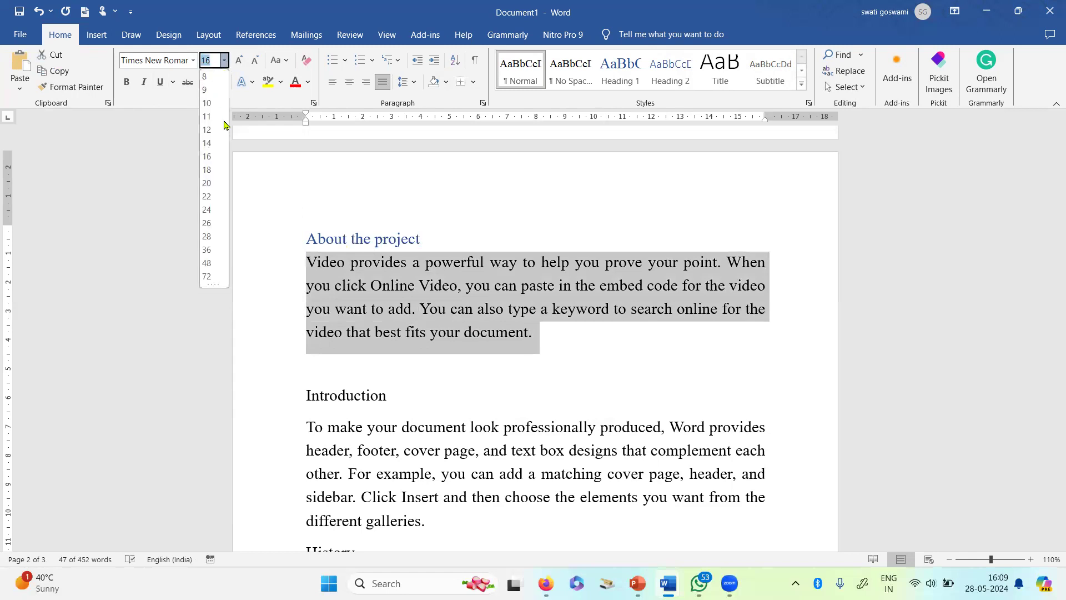
click(216, 144)
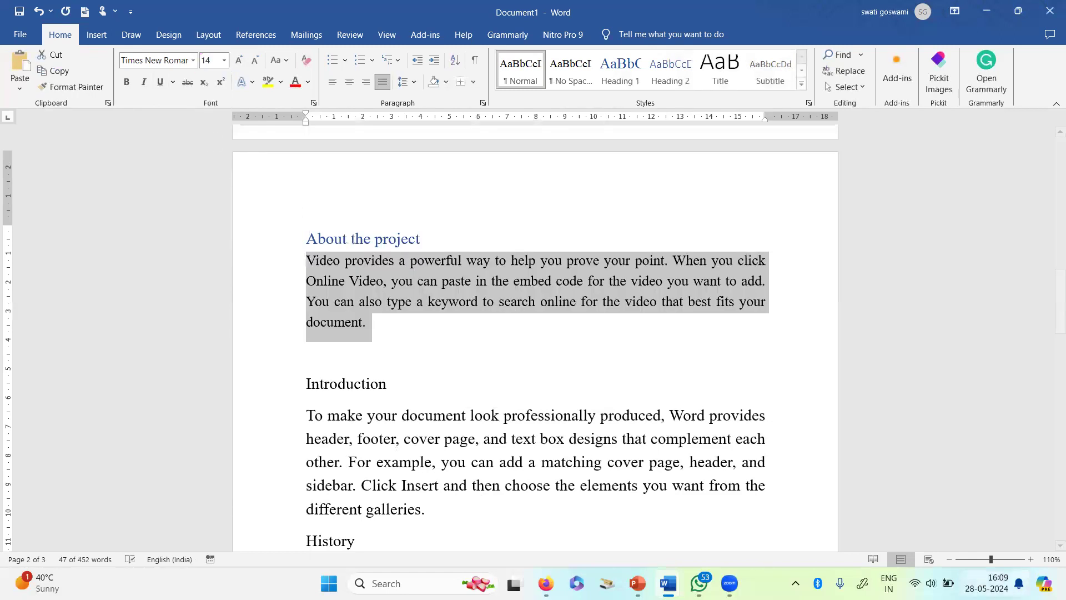
Copy the formatting of the "About the project" paragraph onto the paragraph under "Introduction" with Format Painter
click(1032, 559)
click(1032, 559)
click(1031, 560)
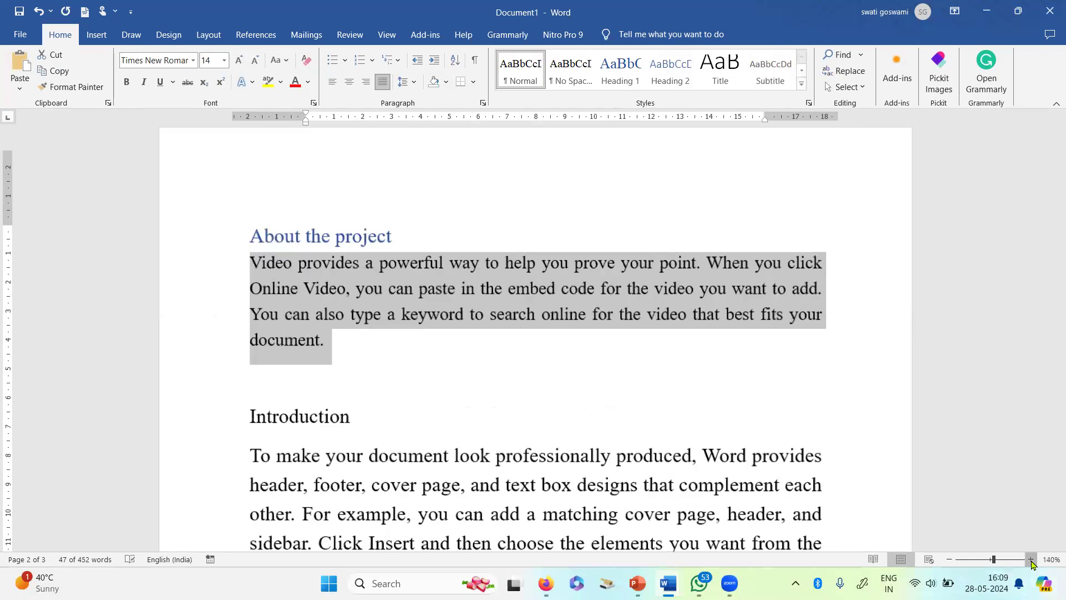
click(1031, 559)
click(1032, 559)
click(1031, 559)
click(1031, 560)
click(1032, 560)
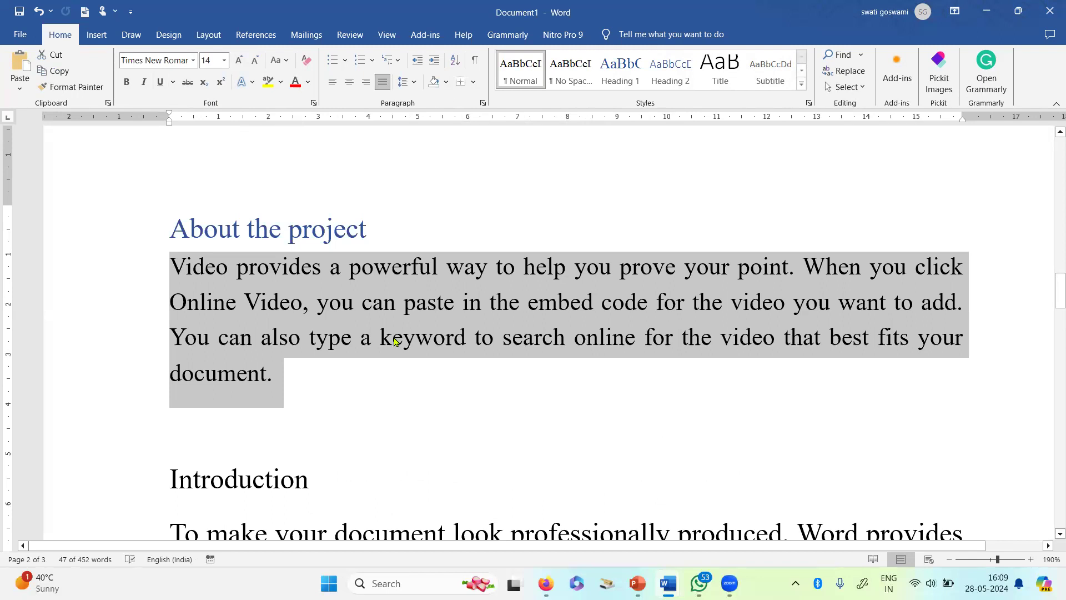
click(87, 88)
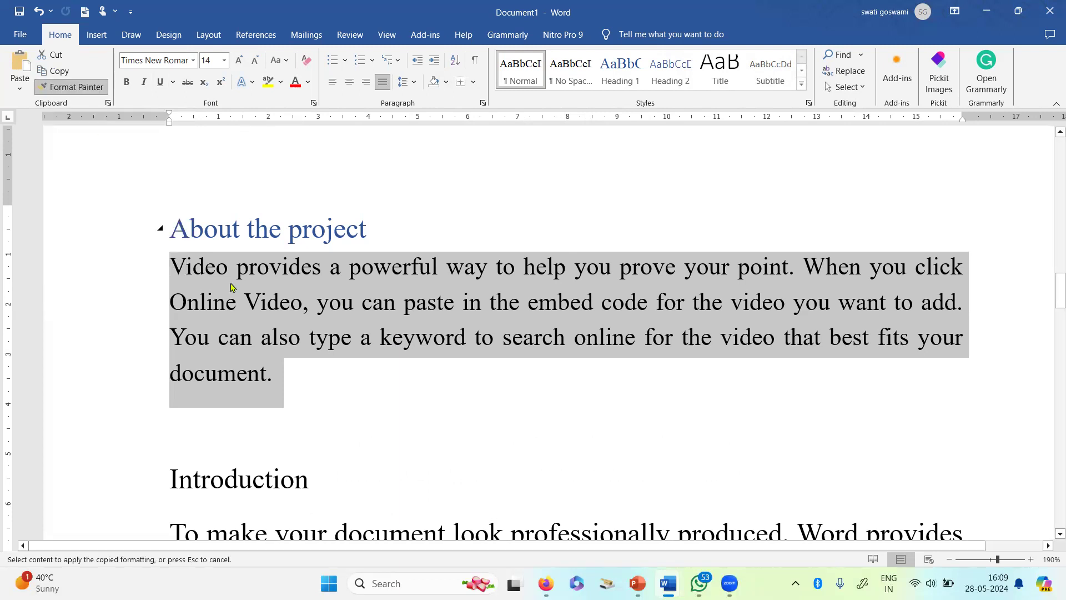
scroll(261, 314, down, 3)
scroll(268, 314, up, 3)
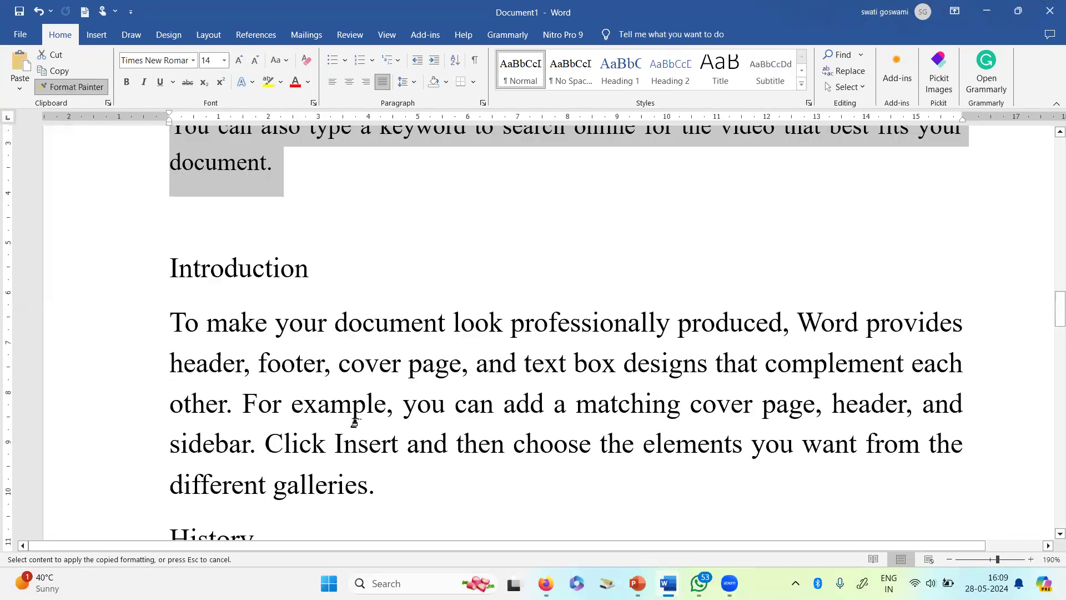
drag(365, 474, 179, 328)
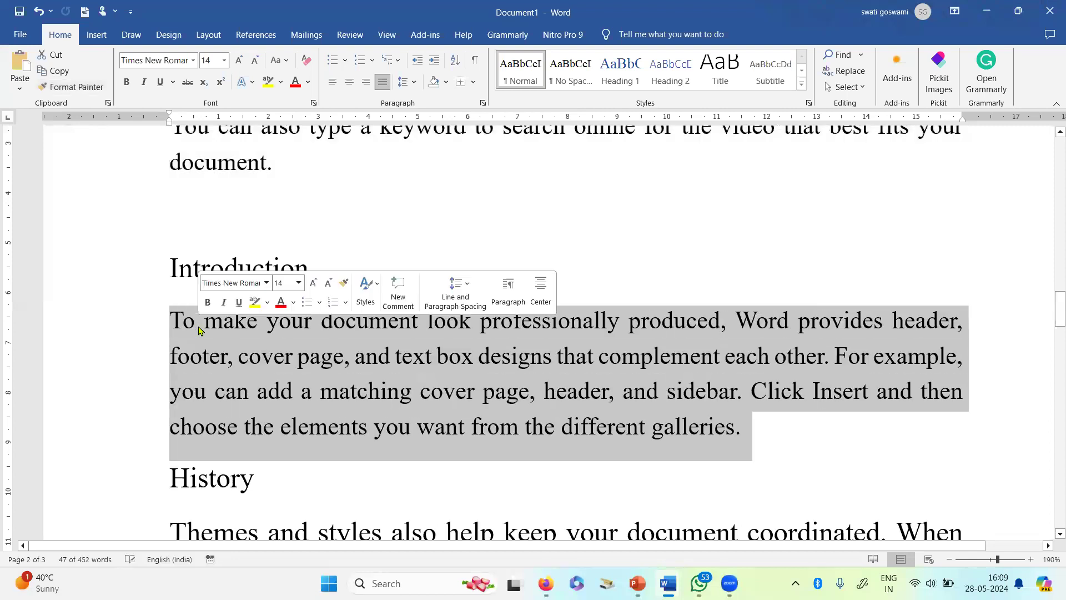
Copy the formatting of the "Introduction" paragraph onto the paragraph under "History" with Format Painter
click(77, 87)
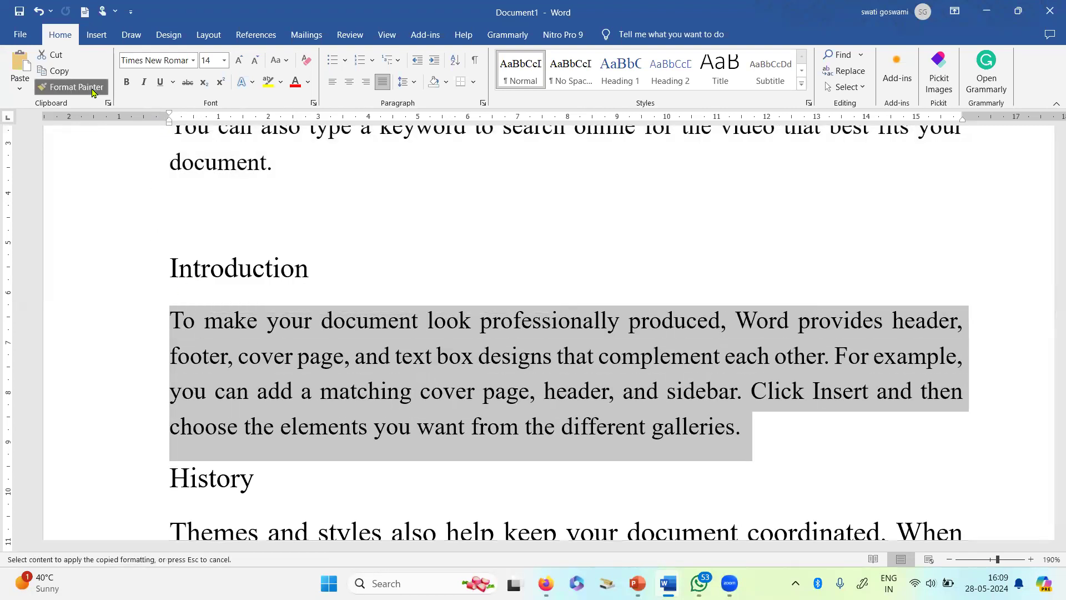
scroll(245, 298, down, 4)
mouse_move(172, 310)
mouse_down()
mouse_move(340, 361)
mouse_move(778, 452)
mouse_up()
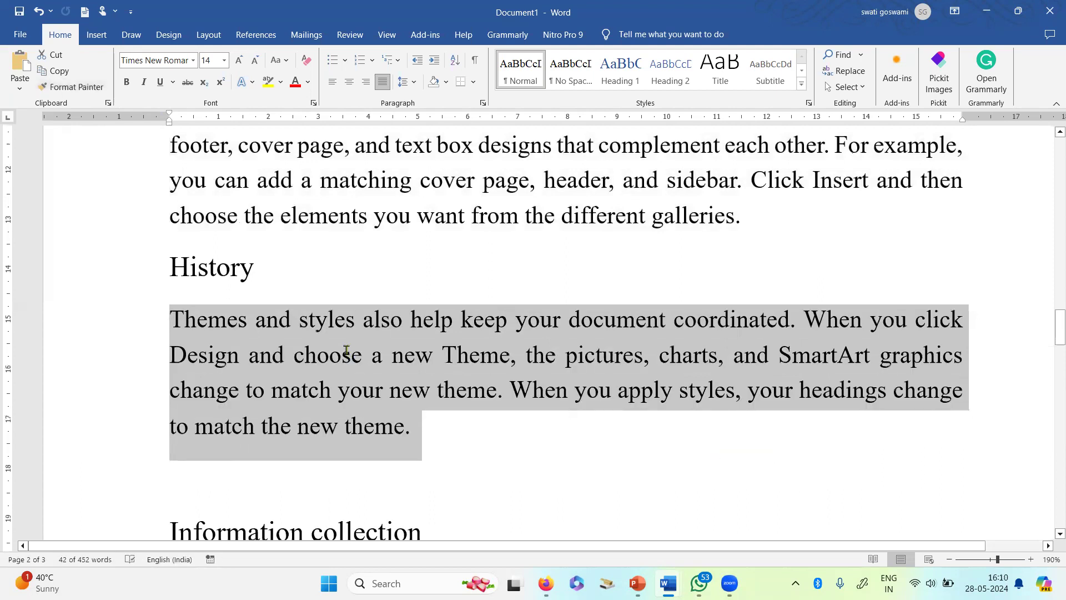
Set all text in the document to Times New Roman at size 14
scroll(352, 355, down, 5)
scroll(233, 325, up, 2)
scroll(234, 325, up, 8)
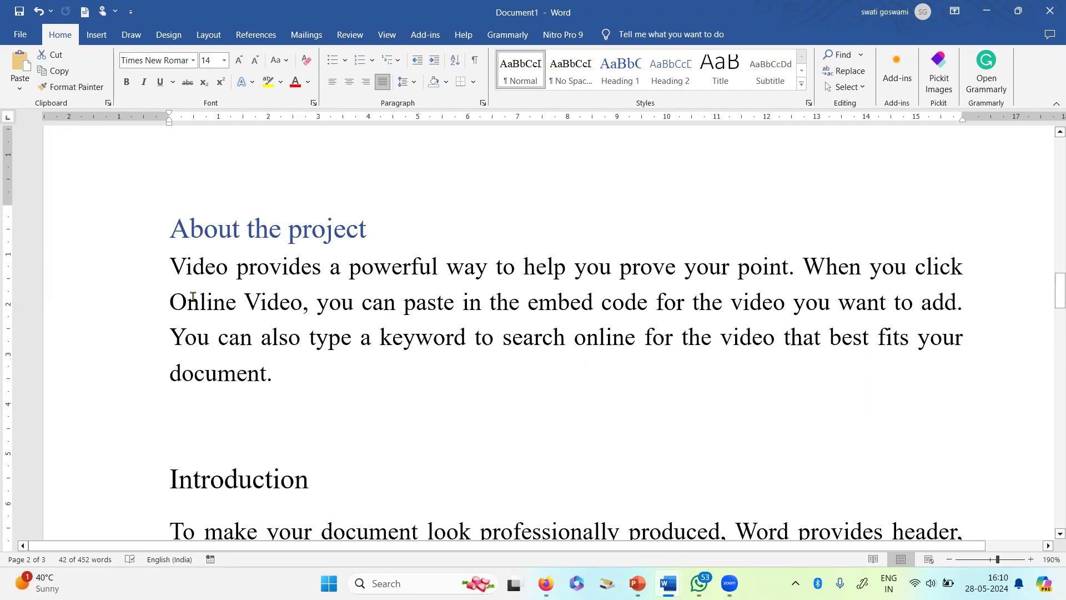
scroll(179, 305, down, 4)
key(ctrl+a)
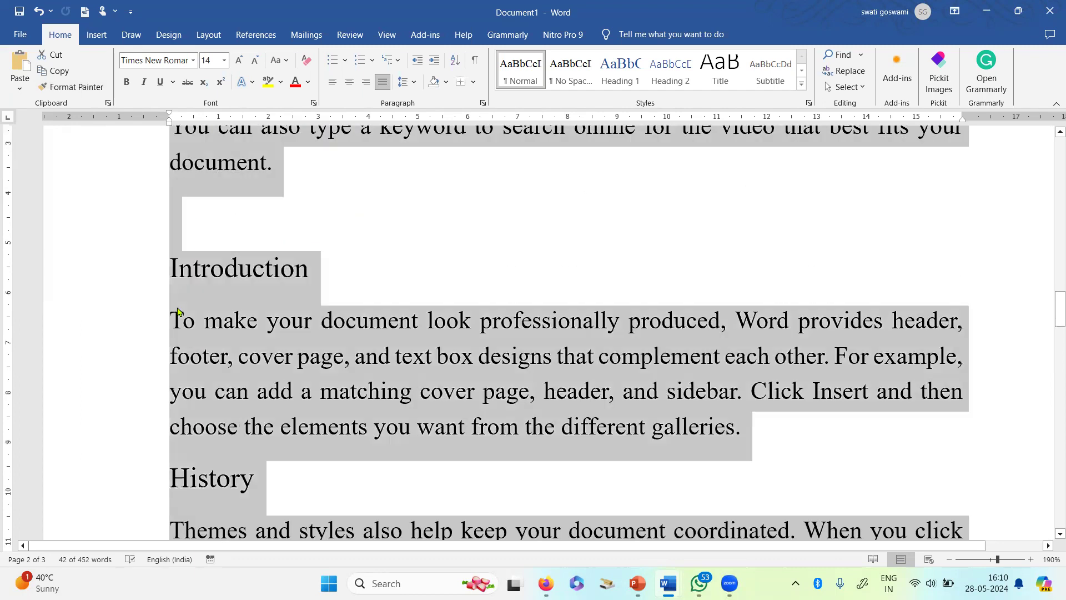
key(Delete)
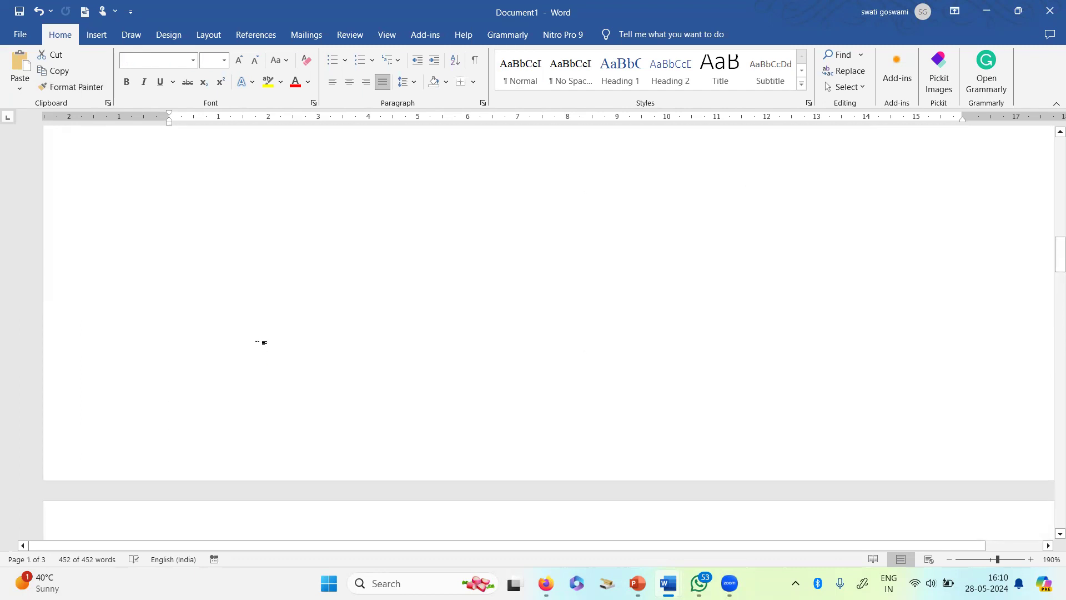
scroll(258, 350, down, 5)
scroll(271, 370, up, 15)
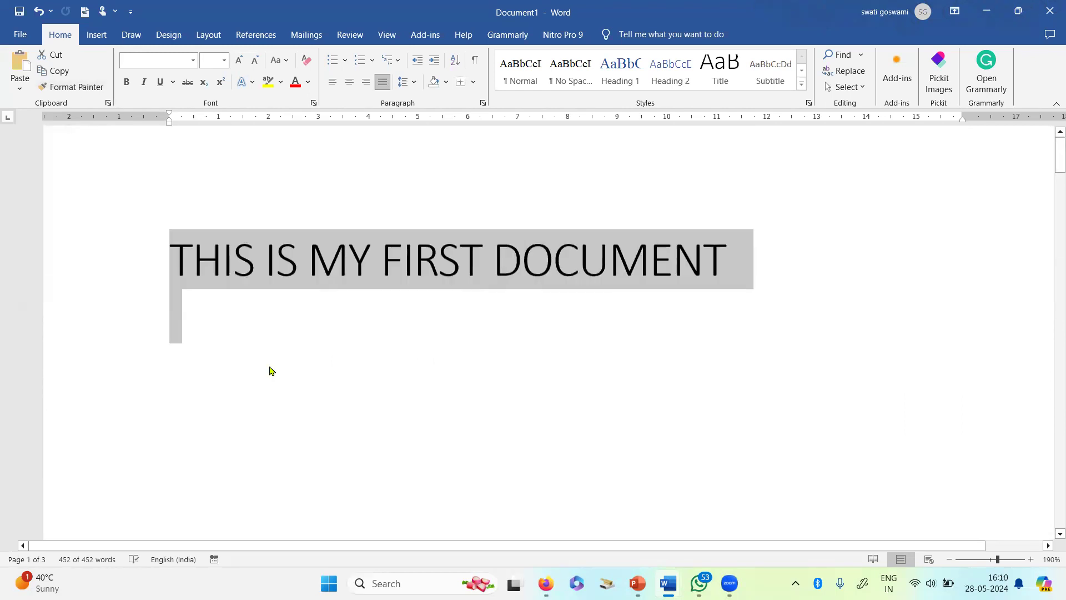
scroll(271, 371, up, 1)
scroll(278, 333, down, 20)
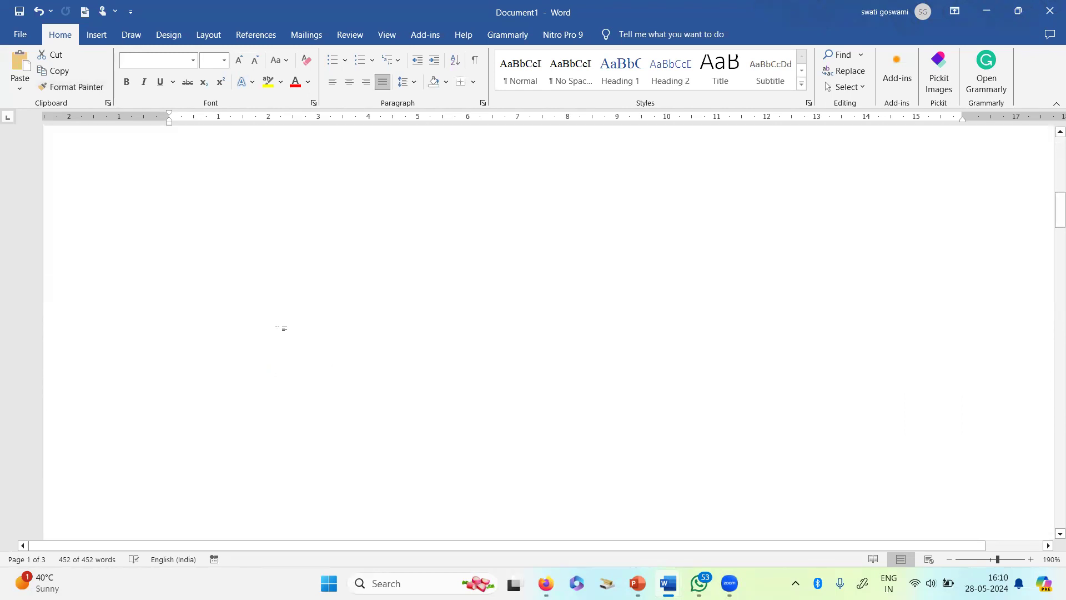
scroll(251, 132, up, 9)
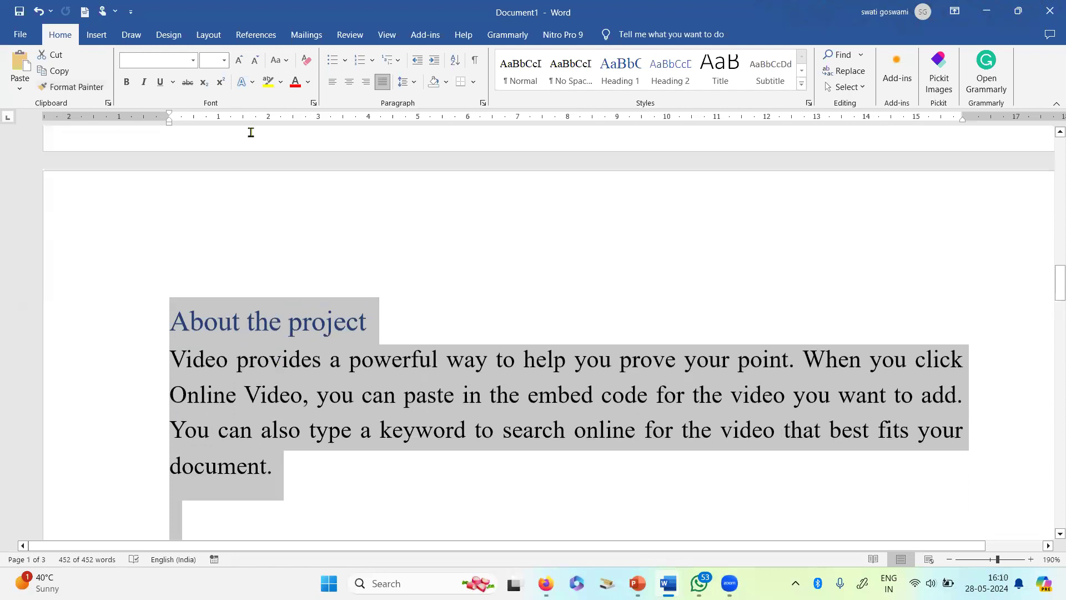
click(192, 60)
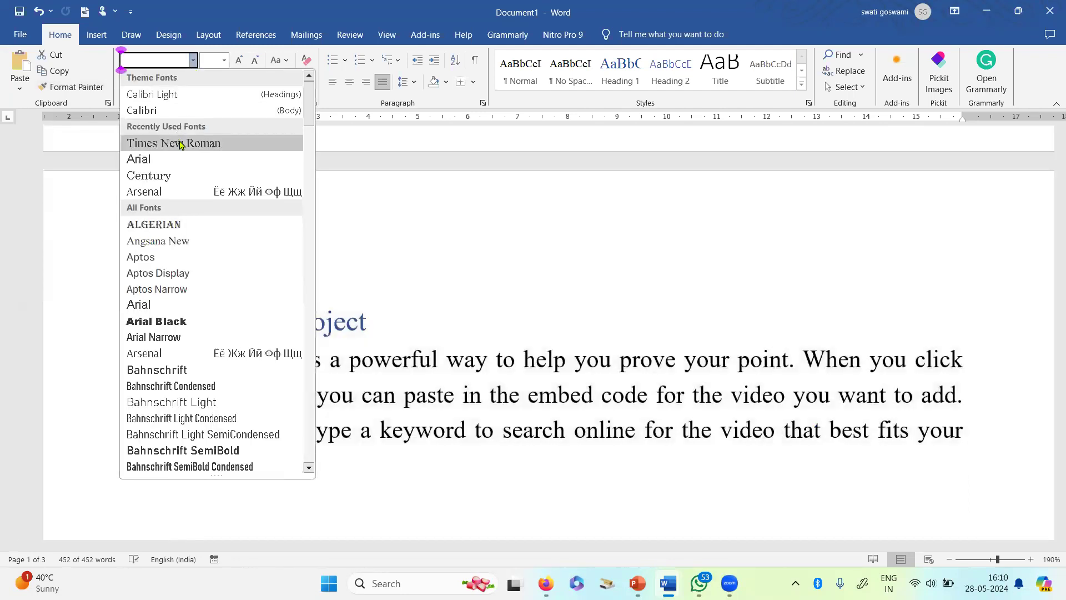
click(178, 143)
click(225, 61)
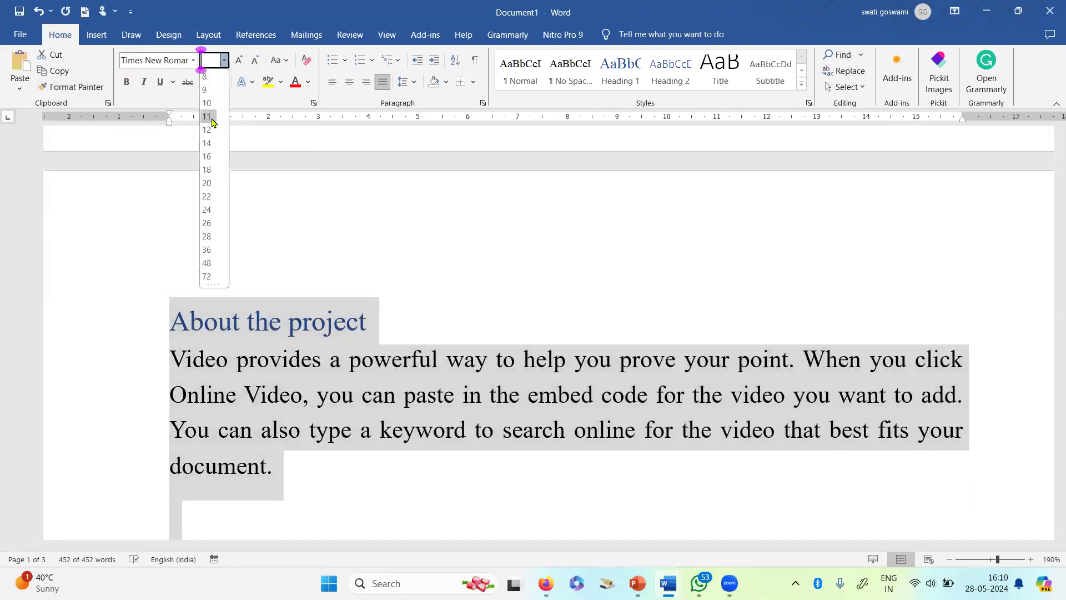
click(206, 142)
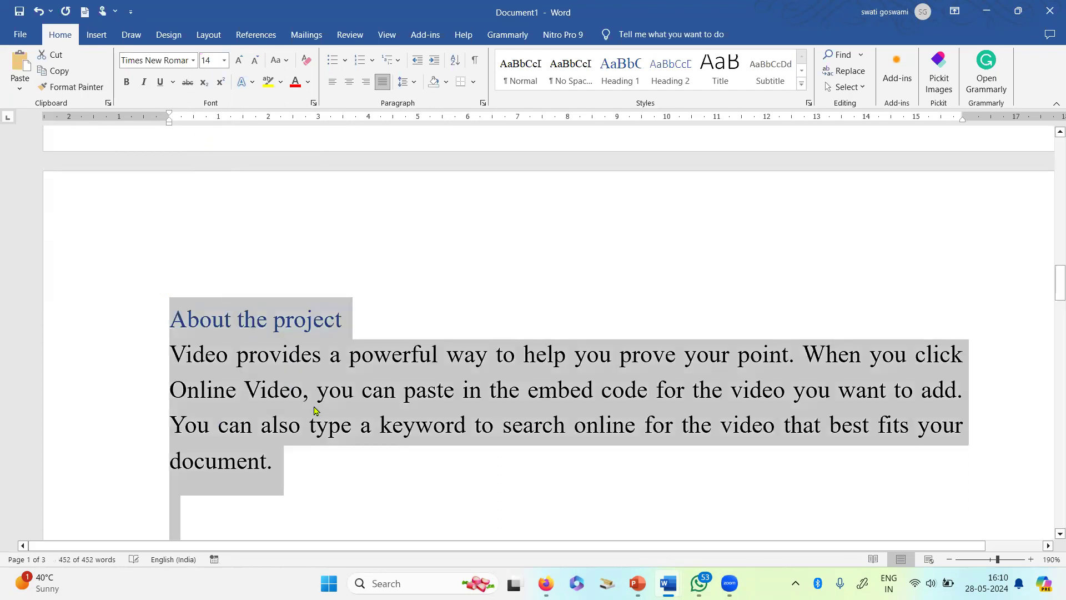
click(366, 400)
Modify the Title style to Times New Roman, size 28, bold and centred for the heading on the first page
scroll(366, 400, up, 10)
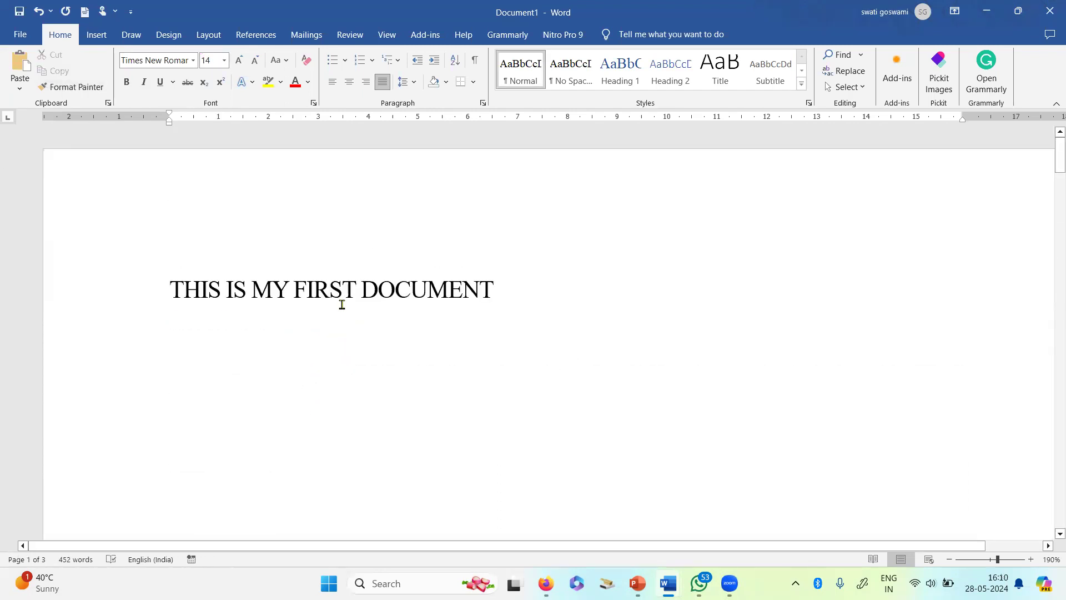
click(331, 291)
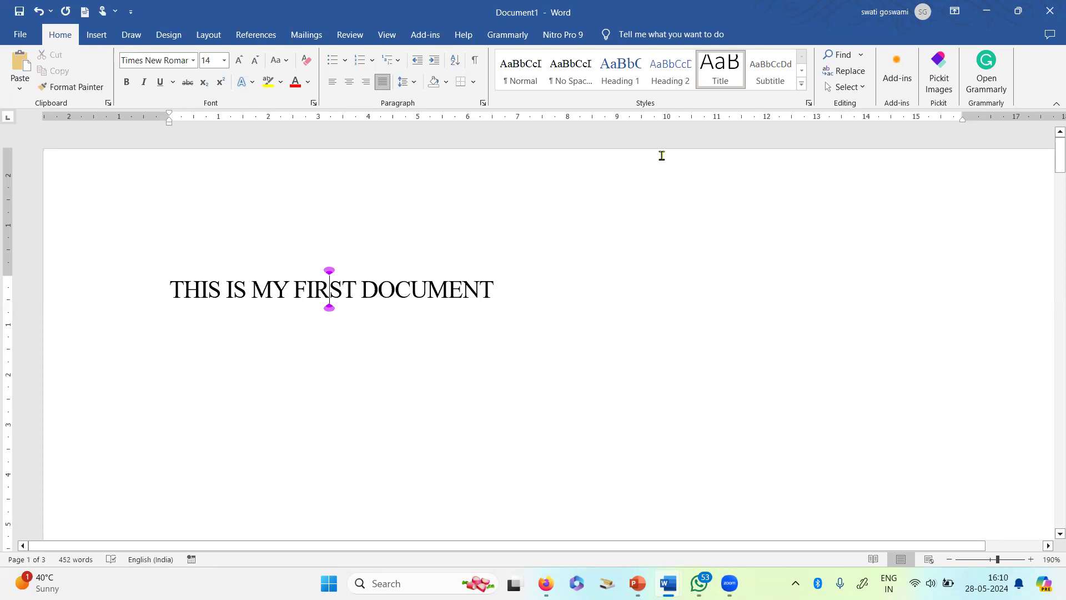
right_click(720, 73)
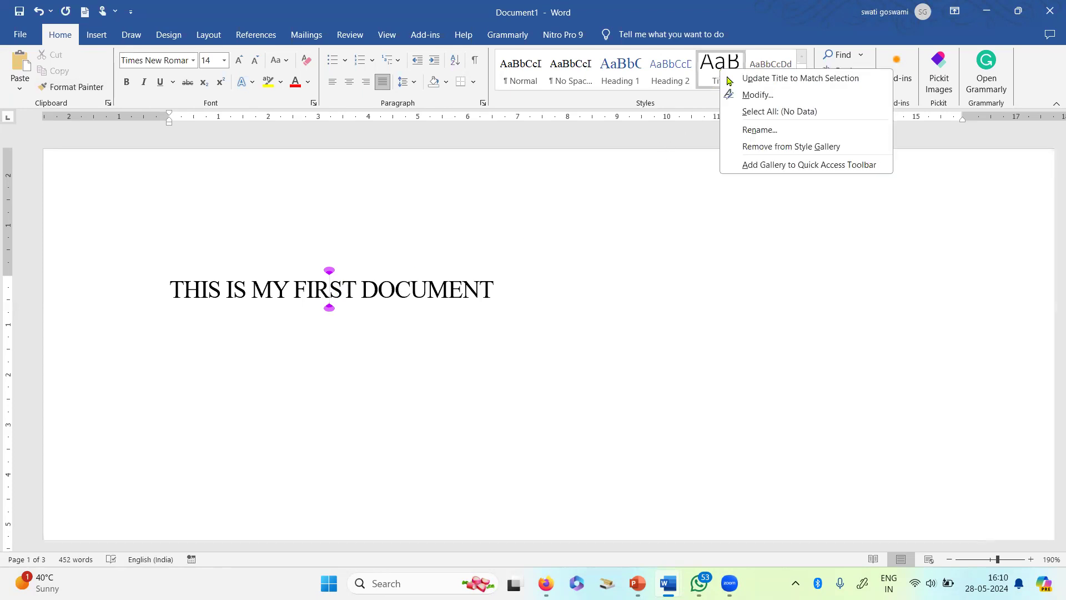
click(757, 94)
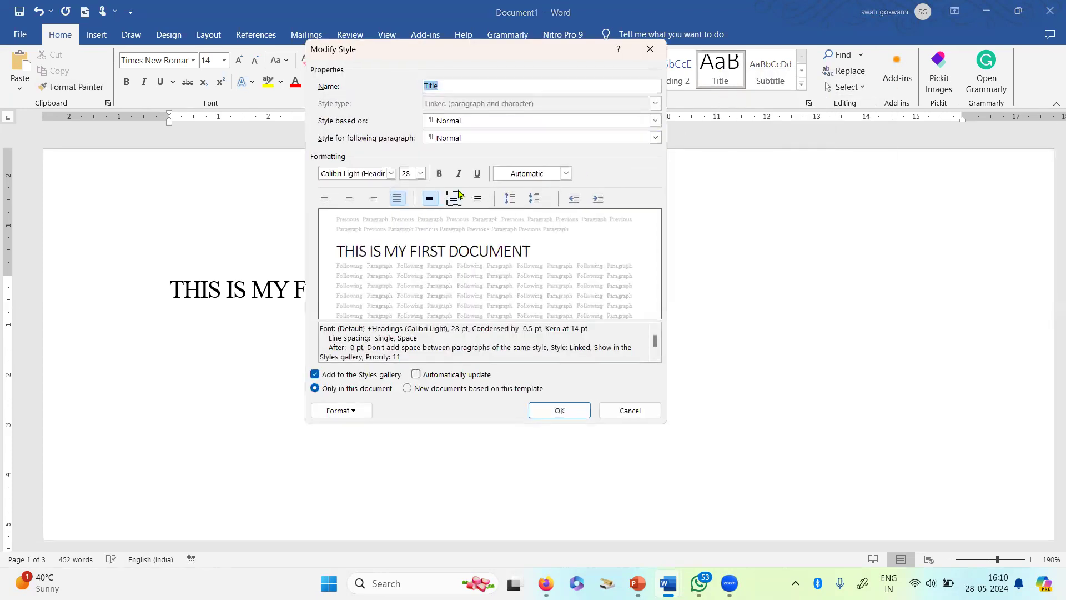
click(391, 174)
click(403, 218)
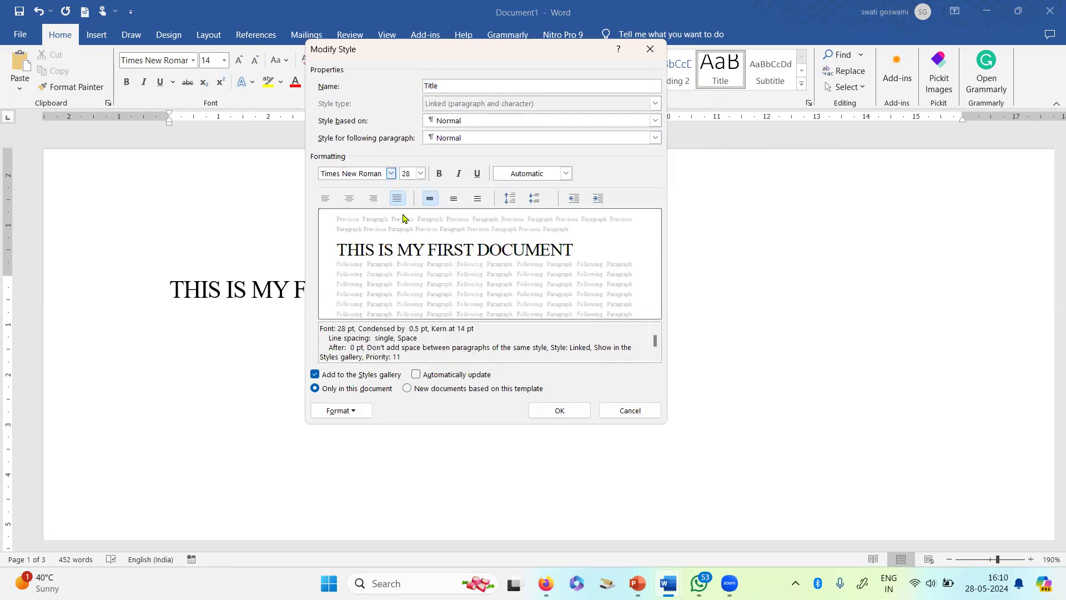
click(421, 173)
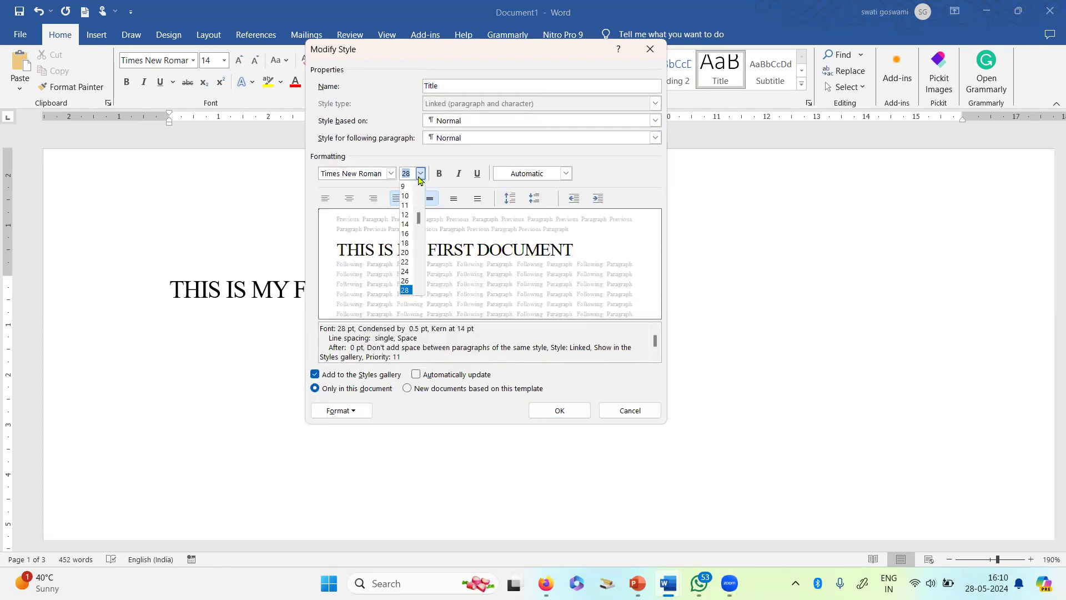
click(409, 291)
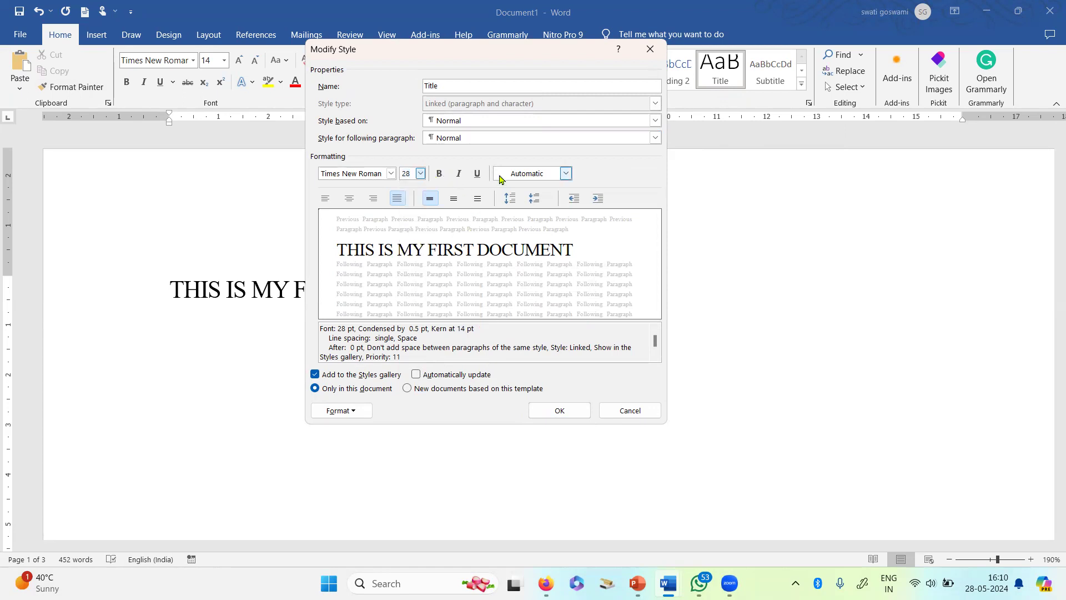
click(441, 174)
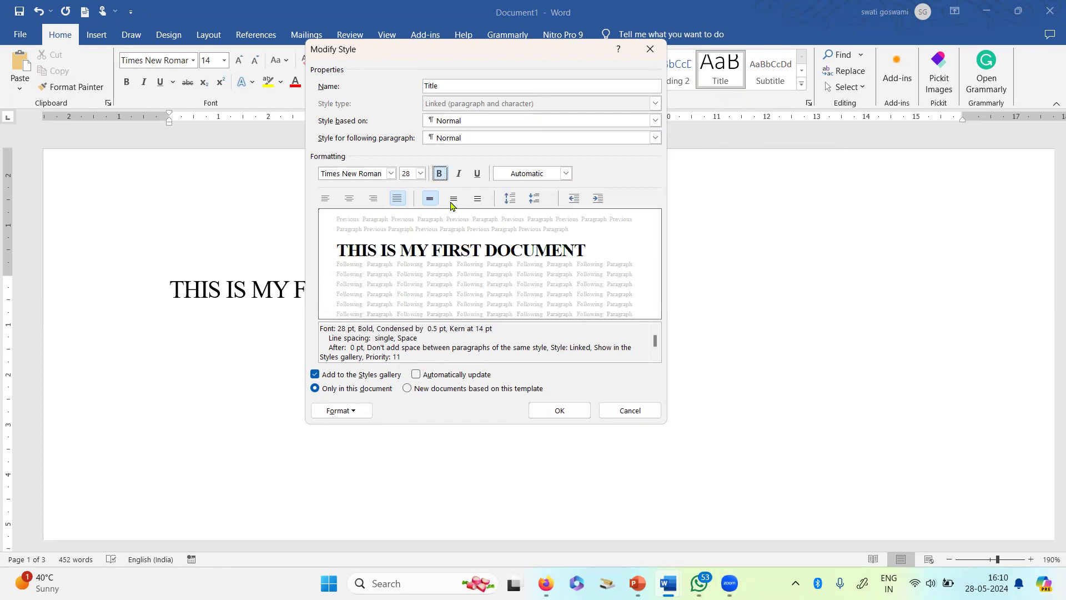
click(350, 199)
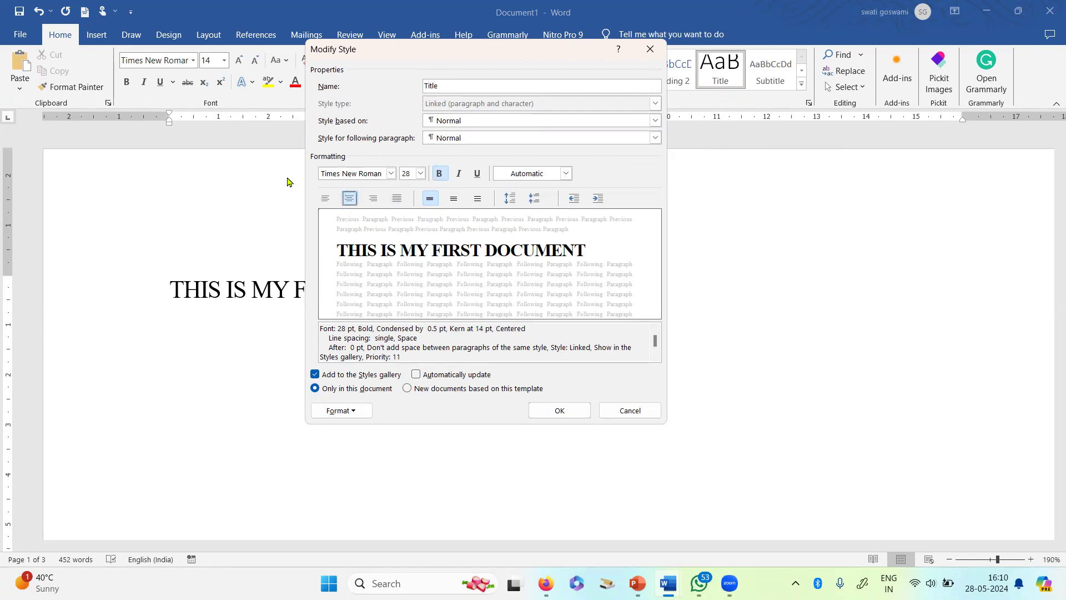
click(565, 412)
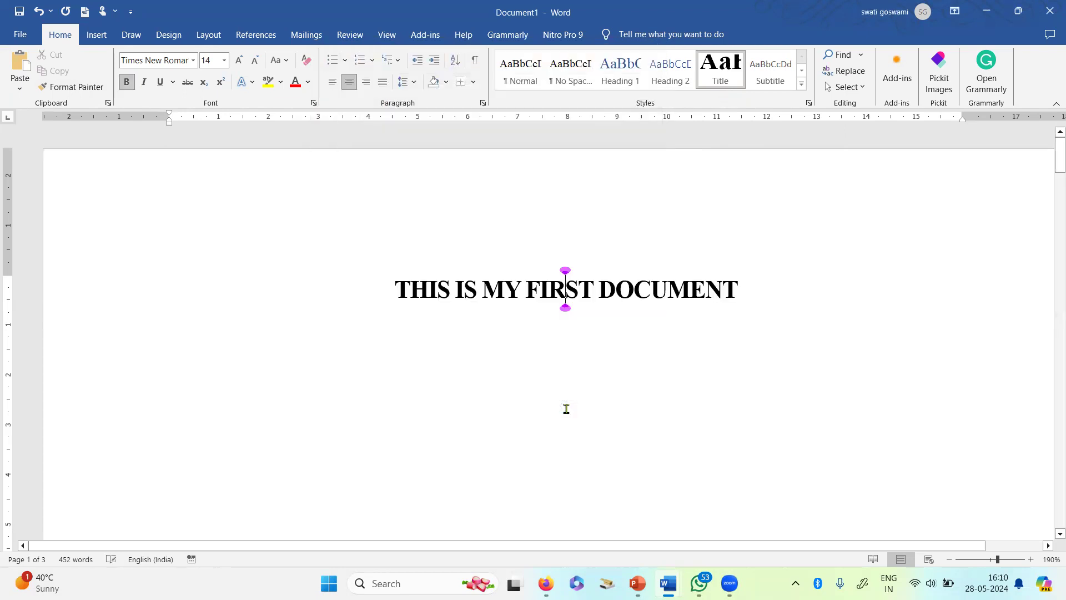
Apply the Heading 1 style to the "Introduction" subheading
scroll(568, 405, down, 15)
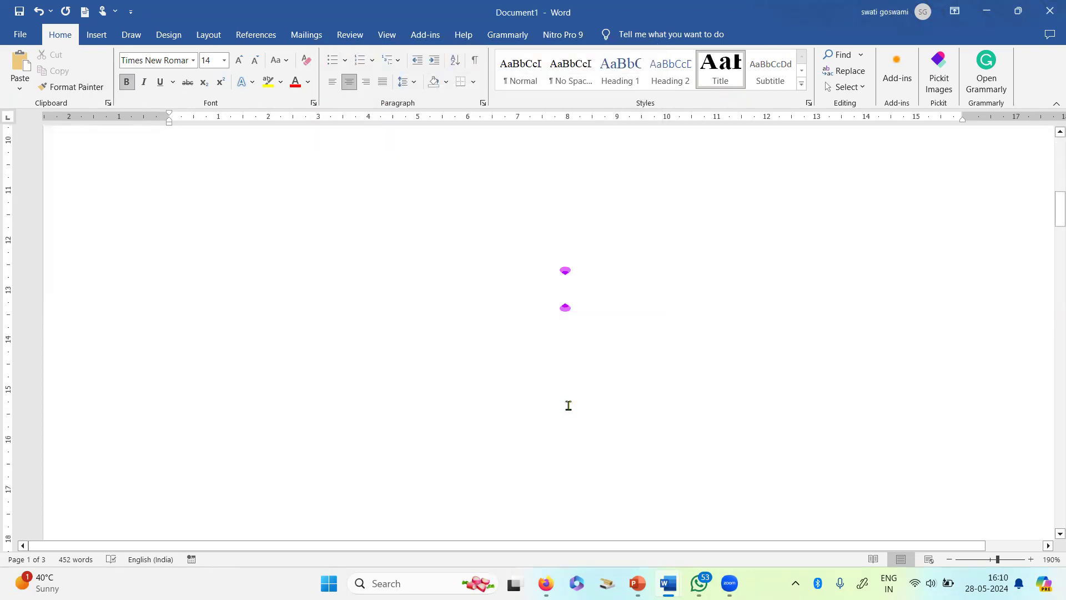
scroll(351, 391, up, 3)
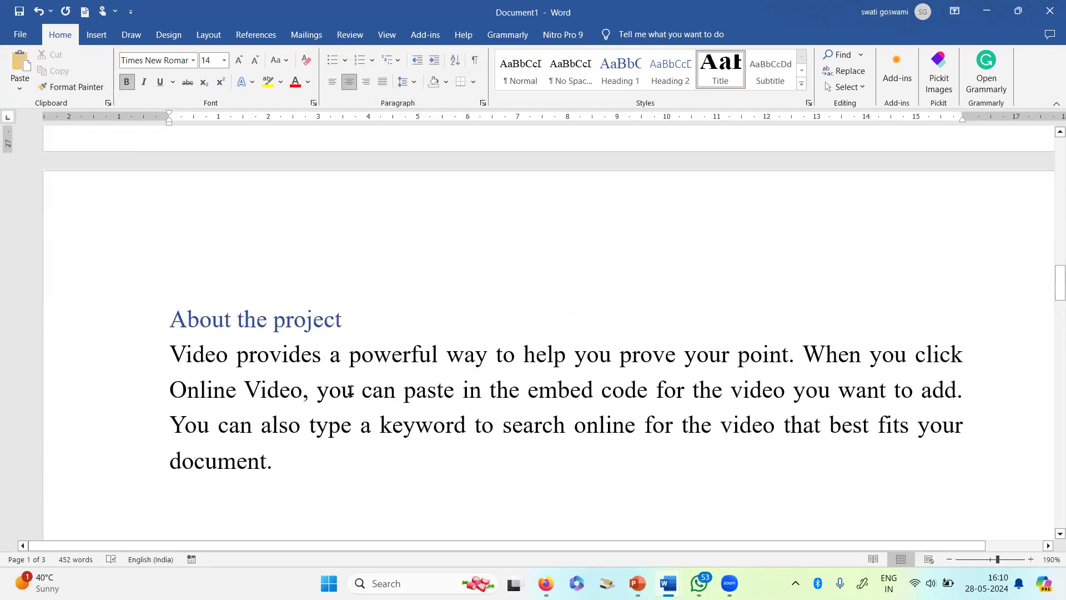
click(257, 321)
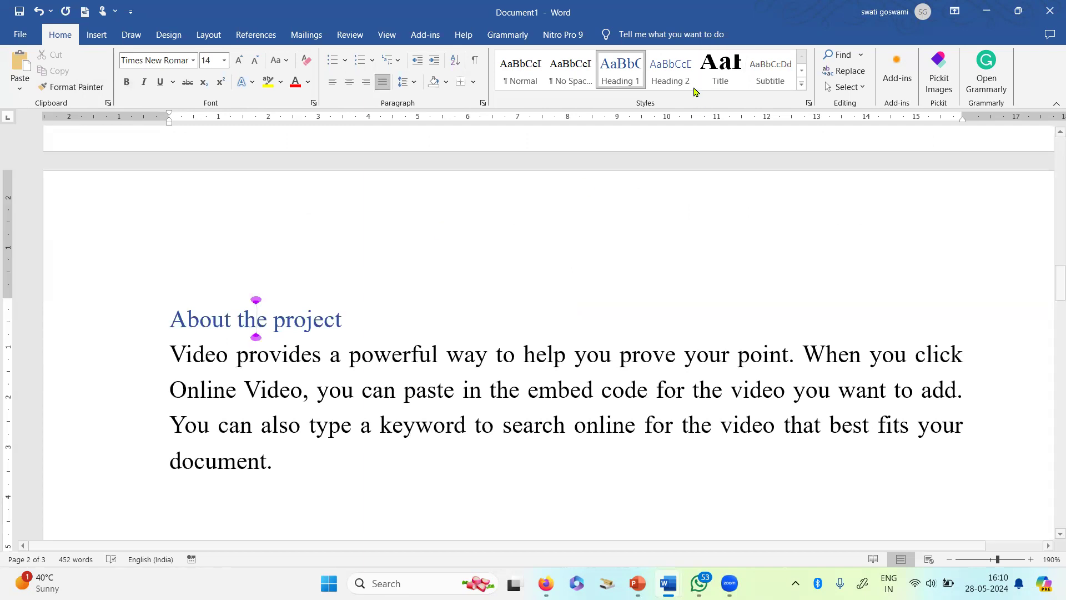
scroll(293, 356, down, 6)
scroll(269, 319, up, 3)
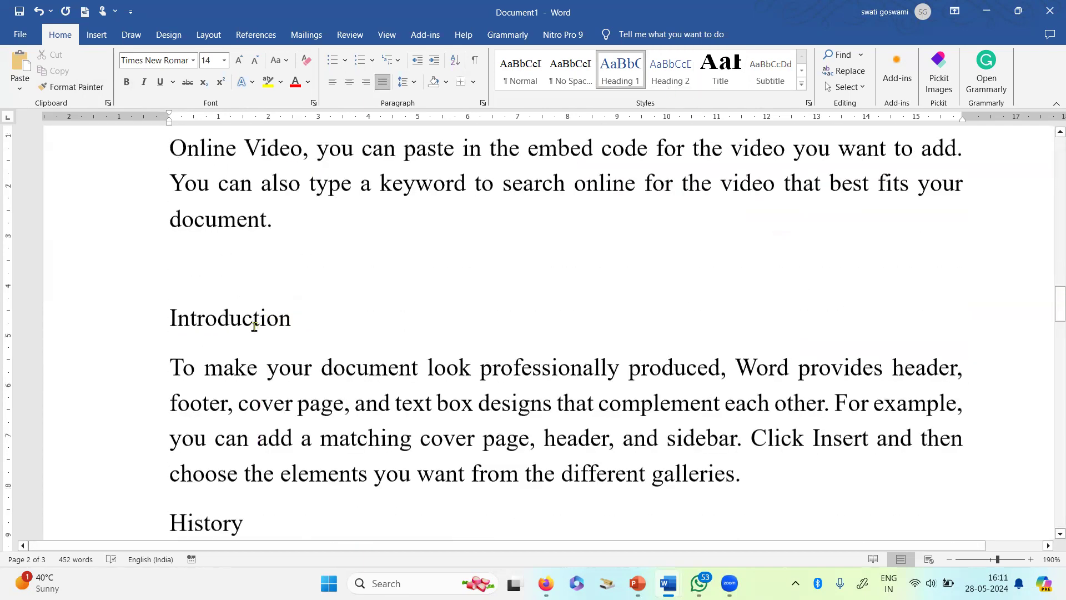
click(242, 346)
click(620, 69)
Apply the Heading 1 style to the "Information collection" subheading
scroll(316, 367, down, 5)
click(294, 389)
click(632, 75)
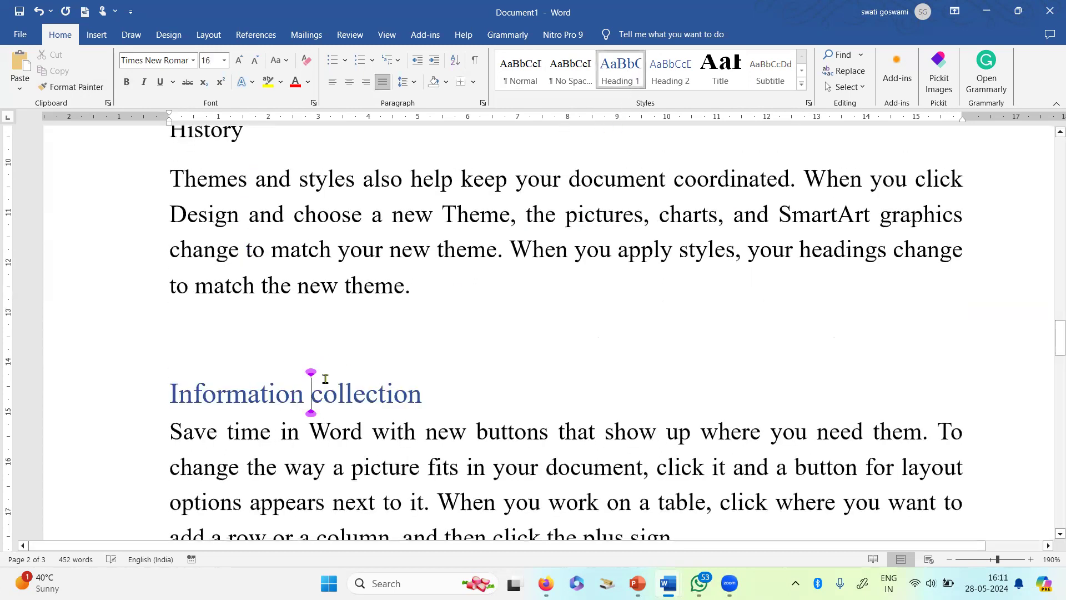
Apply the Heading 1 style to the "Methodology" and "Outcome" subheadings
scroll(276, 389, down, 5)
click(258, 218)
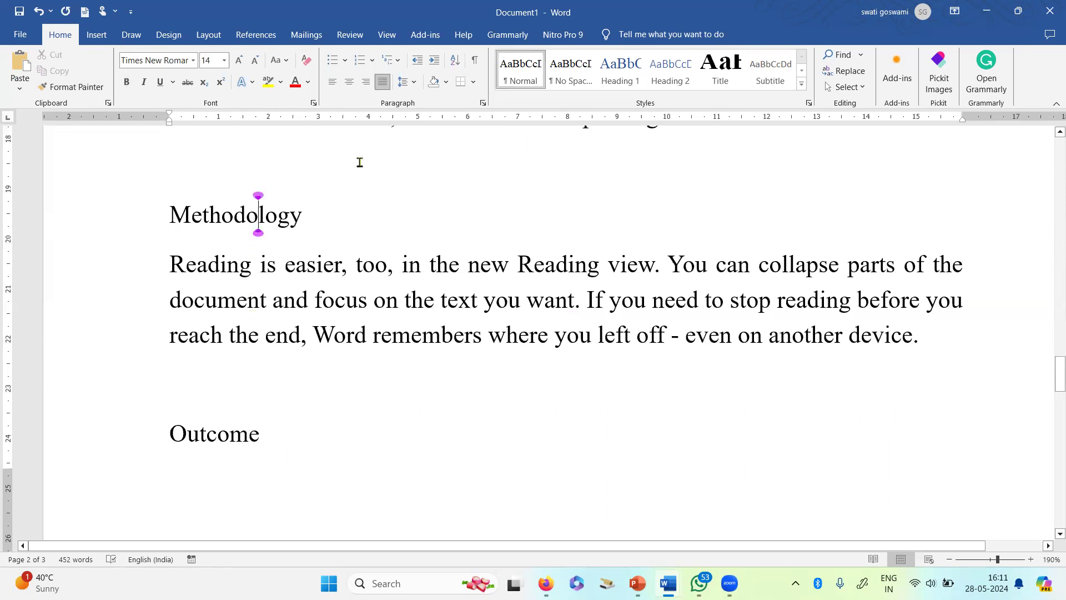
click(626, 79)
click(206, 432)
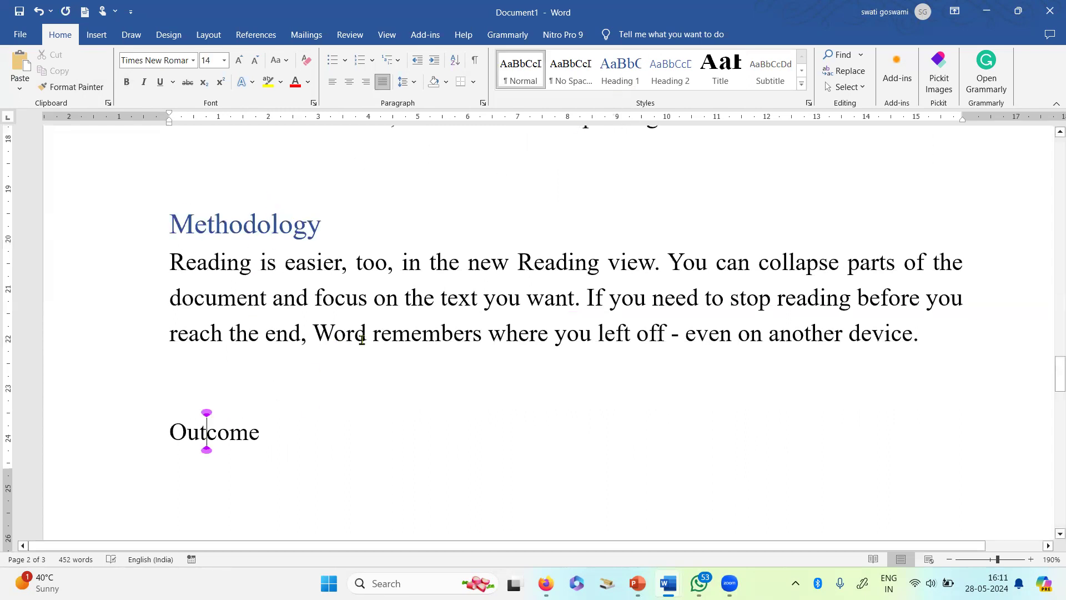
click(620, 72)
Apply the Heading 1 style to the "Conclusion" subheading
scroll(377, 300, down, 5)
scroll(334, 320, down, 2)
click(250, 255)
click(630, 81)
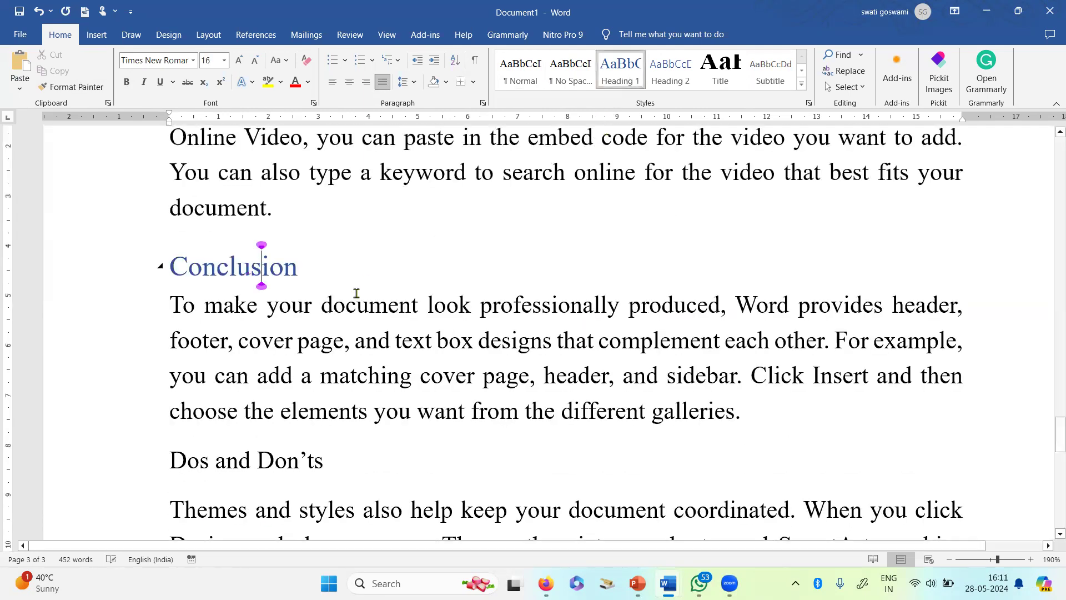
Apply the Heading 2 style to the "Dos and Don'ts" and "Questioner" subheadings
scroll(333, 289, down, 7)
scroll(282, 288, up, 3)
scroll(282, 307, up, 1)
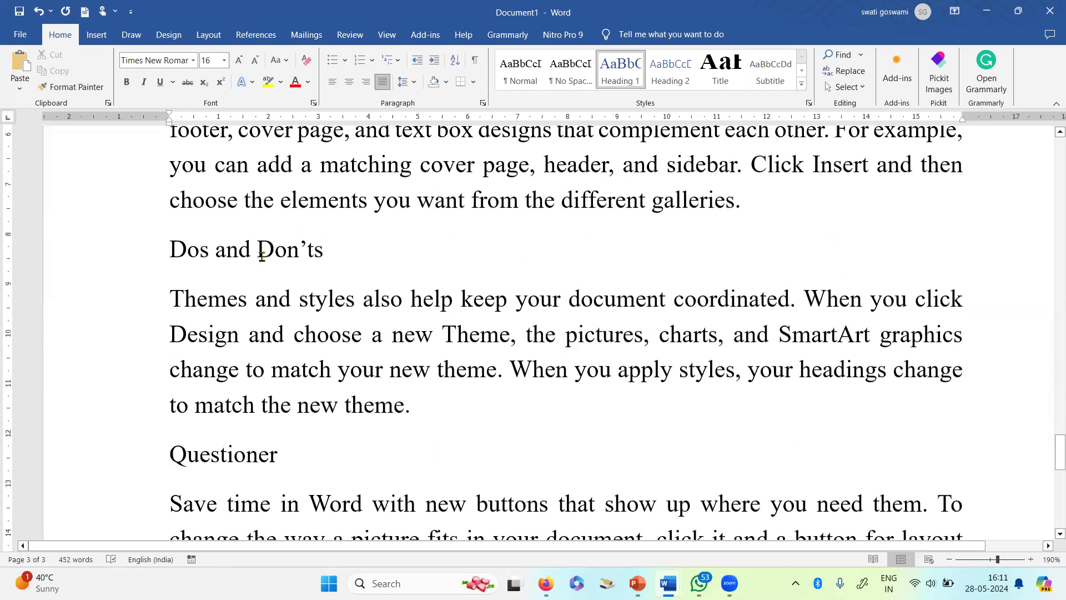
click(237, 251)
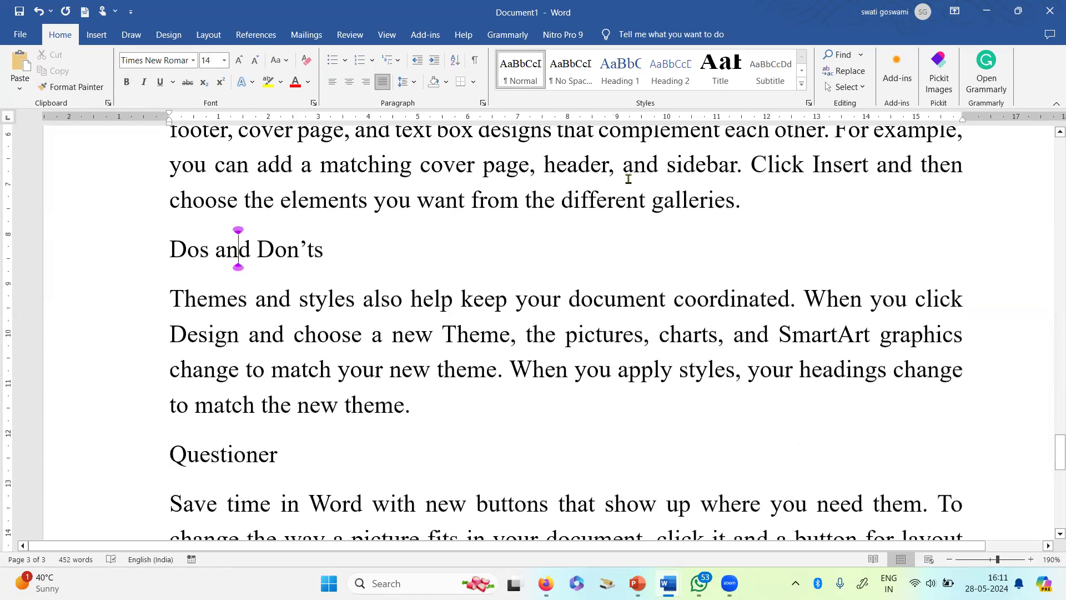
click(670, 72)
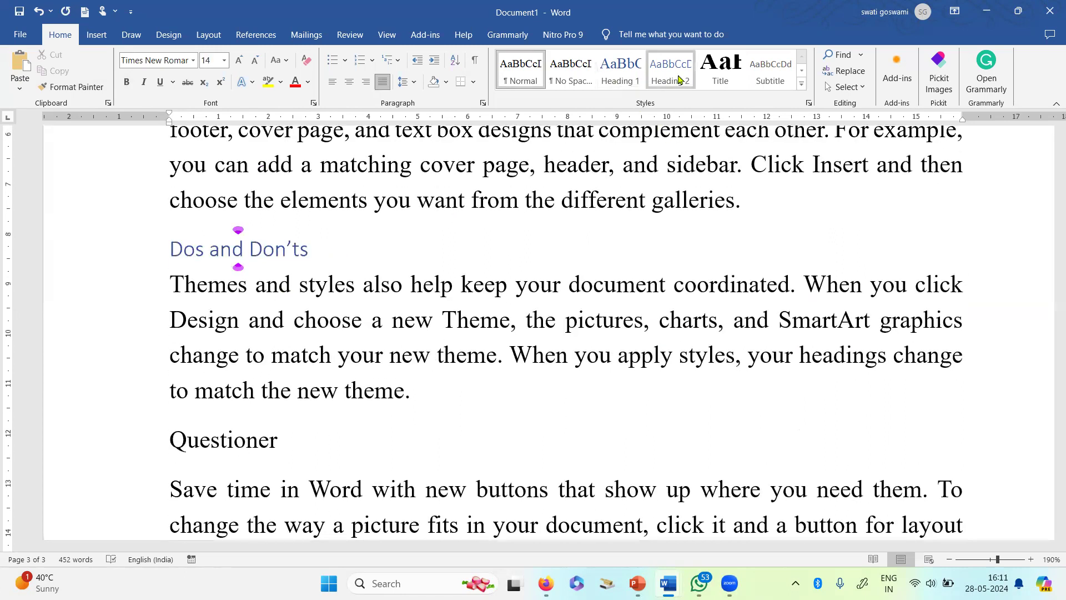
click(246, 440)
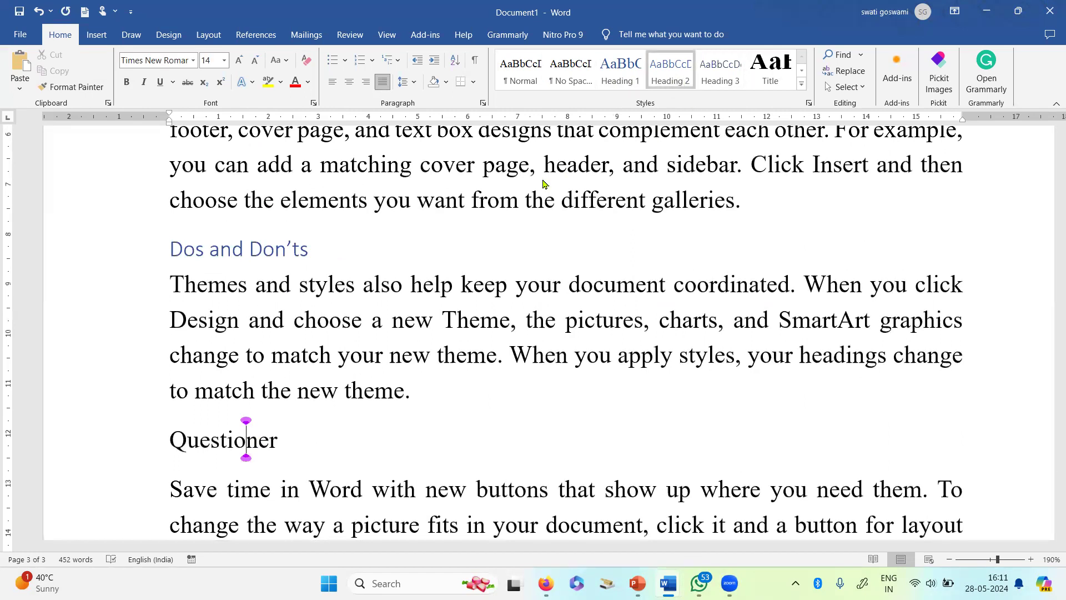
key(ctrl+alt+2)
Review the title, heading and paragraph formatting across the pages at 70% zoom
scroll(324, 383, down, 10)
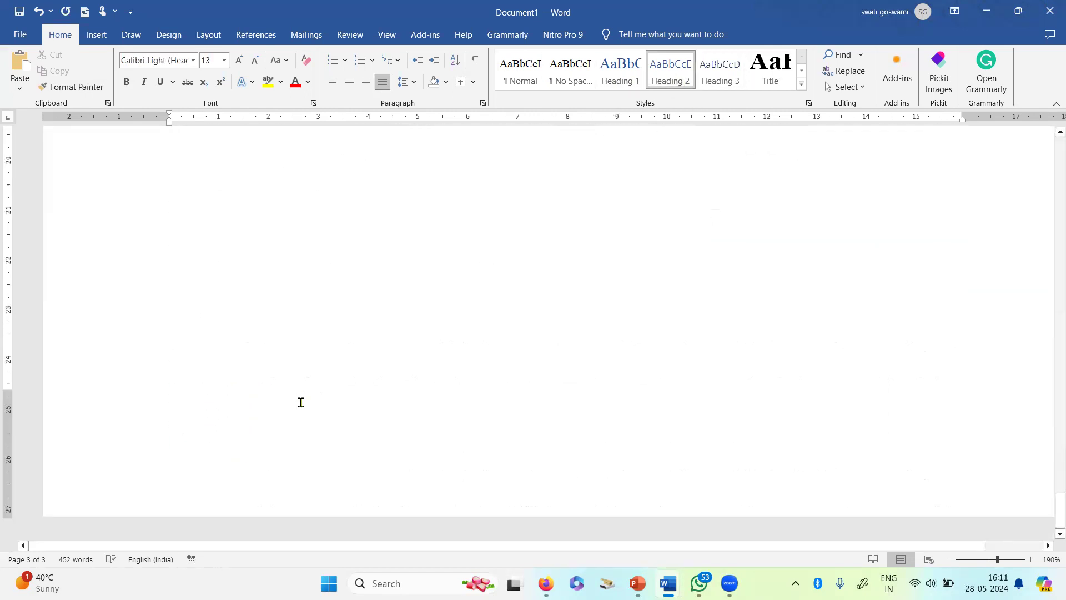
scroll(301, 402, up, 10)
scroll(300, 405, down, 5)
scroll(300, 400, up, 3)
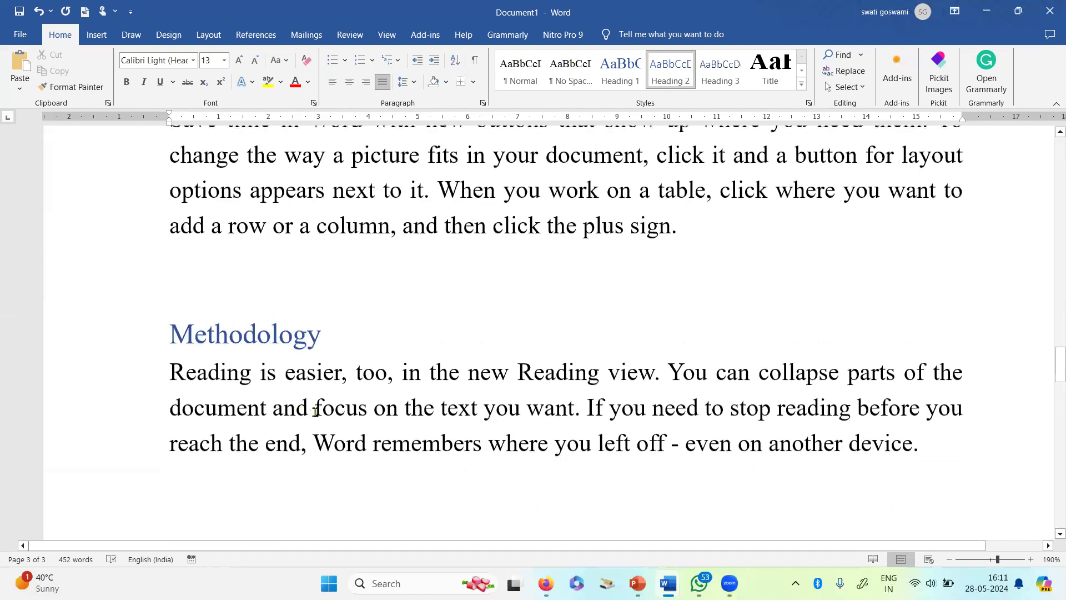
scroll(381, 353, down, 1)
scroll(383, 352, down, 12)
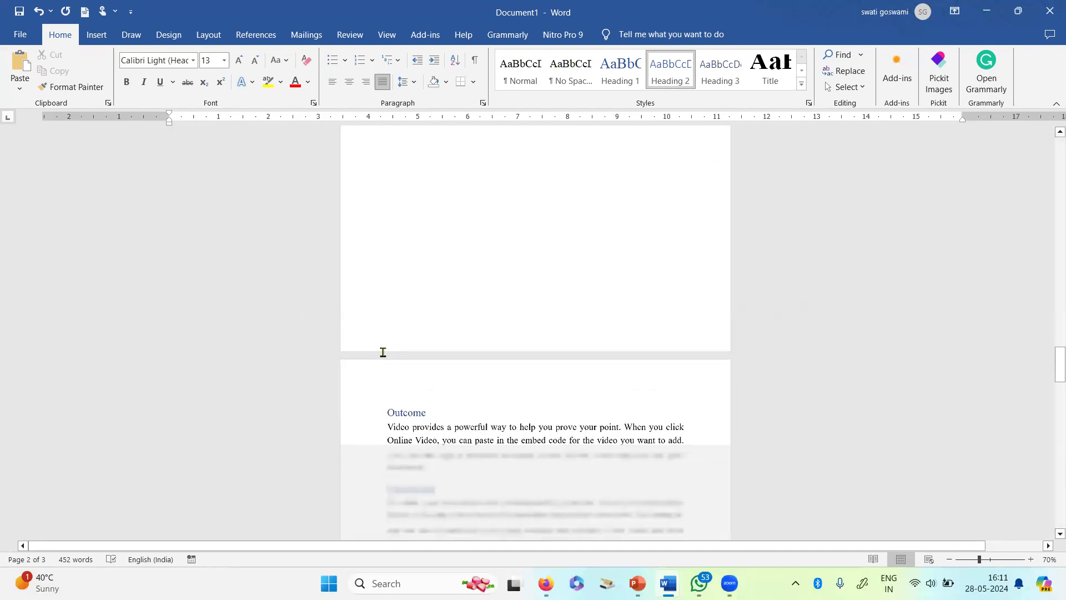
scroll(452, 372, up, 5)
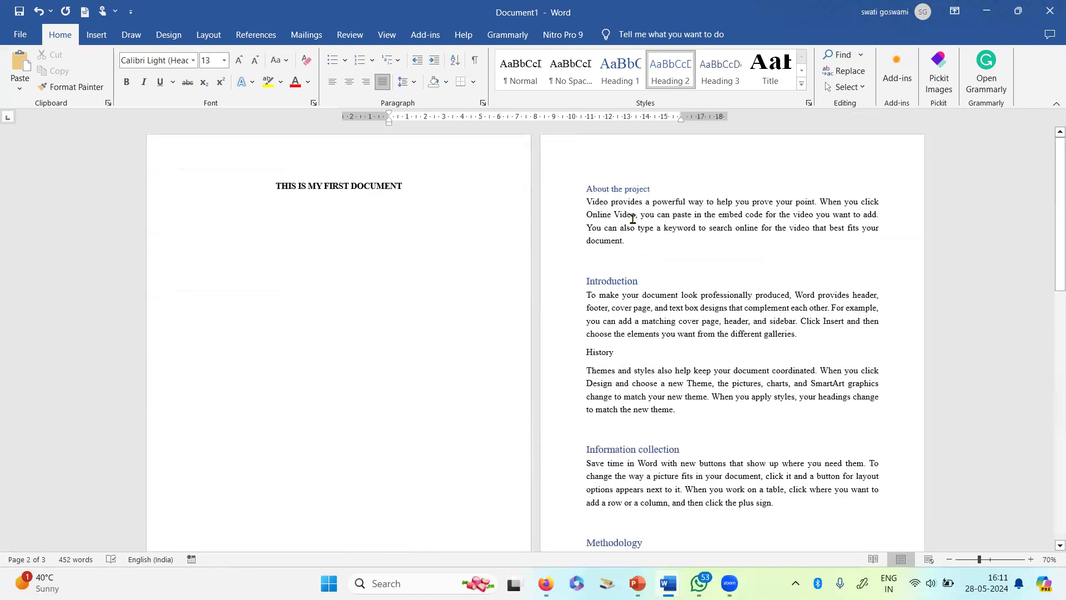
Compare the font sizes of the "About the project" and "Introduction" headings
click(636, 188)
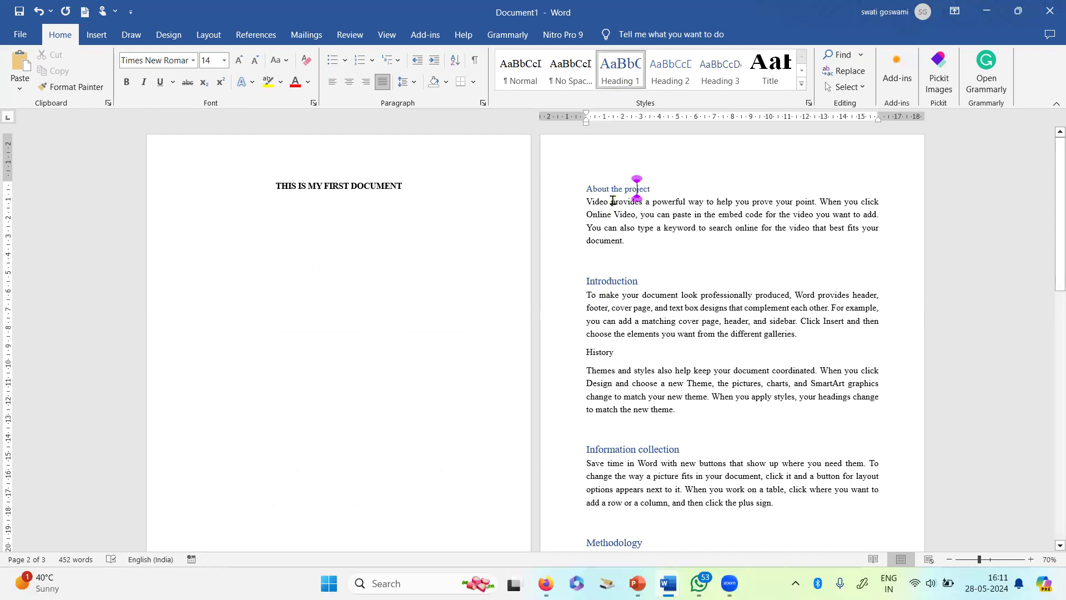
click(608, 285)
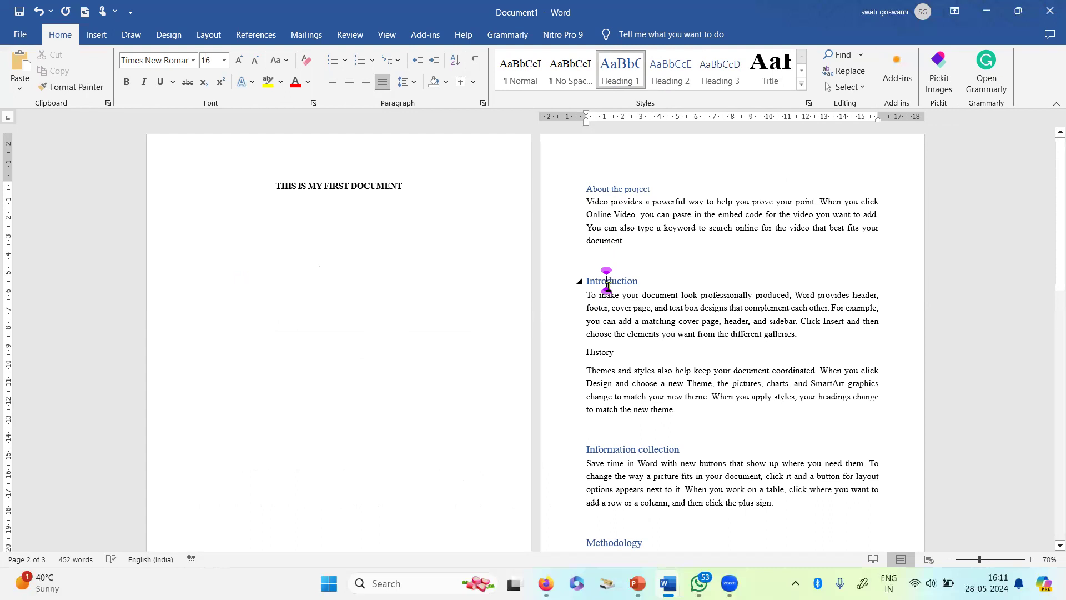
click(606, 187)
click(622, 281)
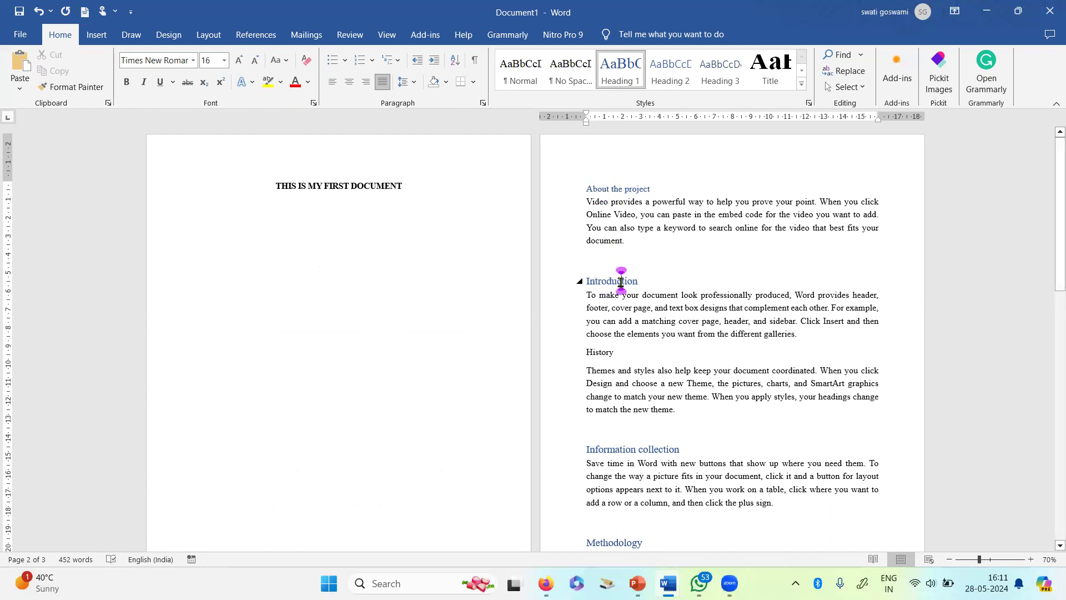
Try setting the Heading 1 style to 14 pt with automatic updating, and undo the change
right_click(630, 81)
click(650, 102)
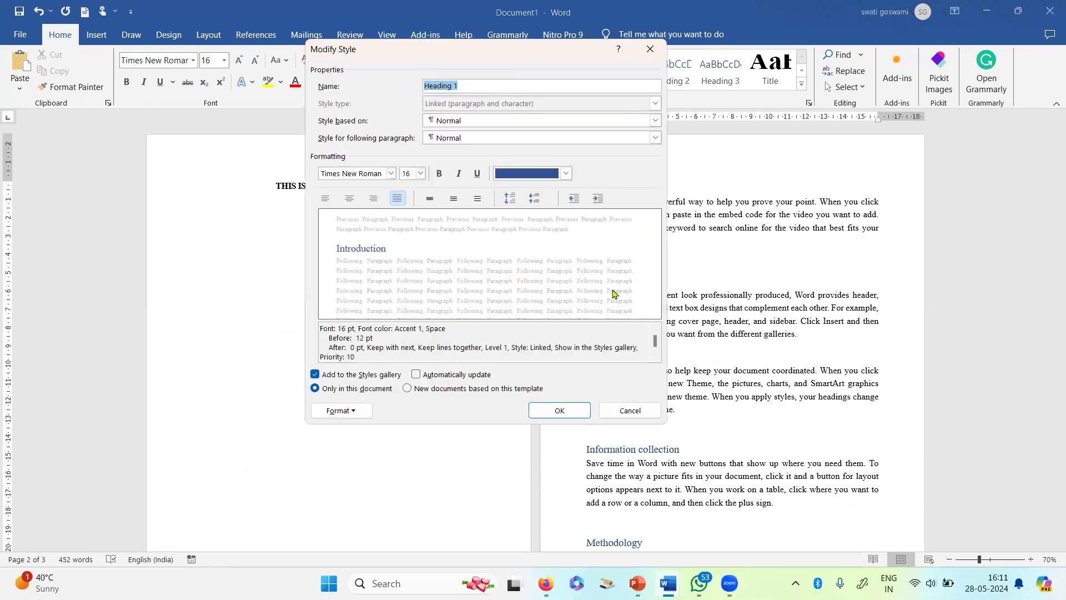
click(416, 375)
click(421, 173)
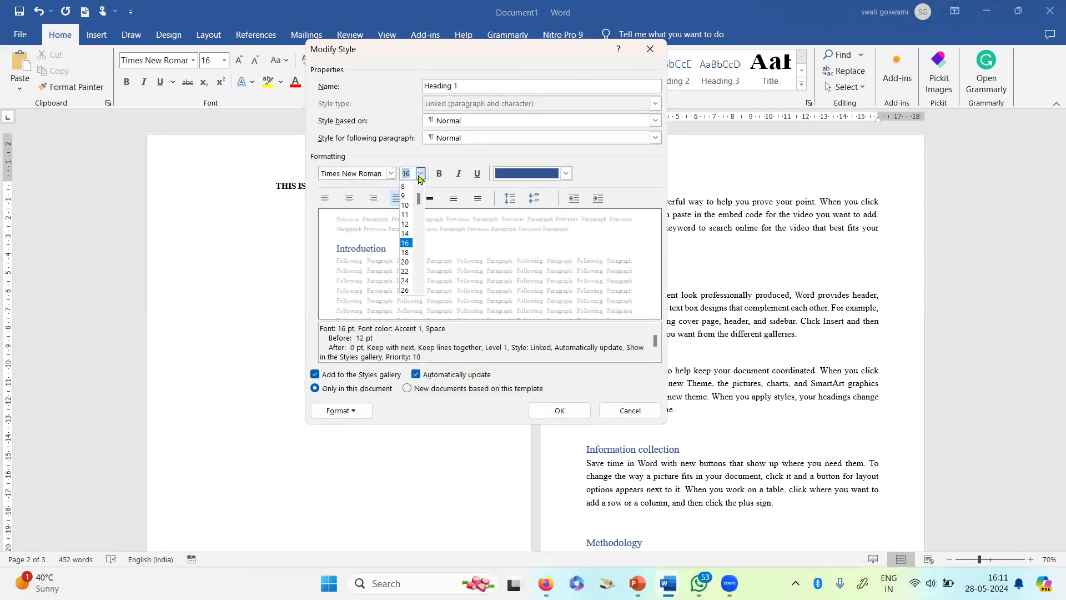
click(408, 236)
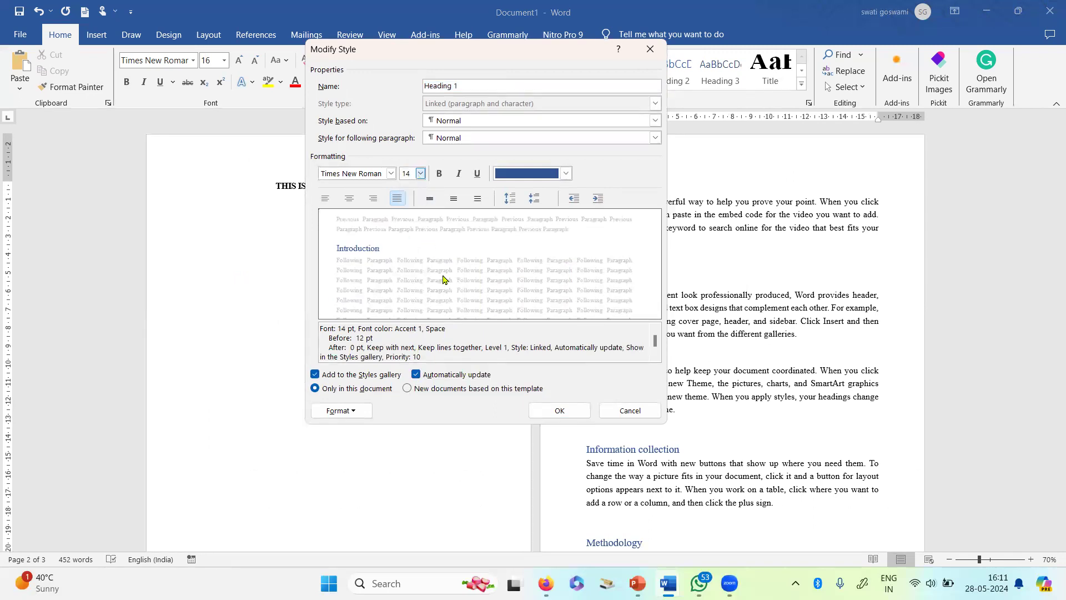
click(558, 410)
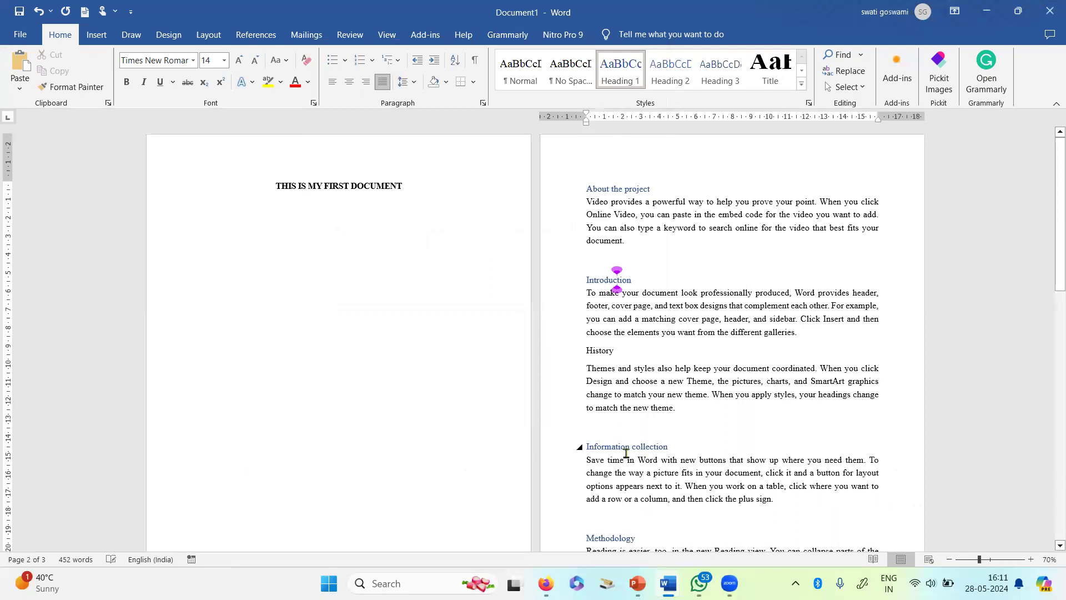
click(624, 448)
key(ctrl+z)
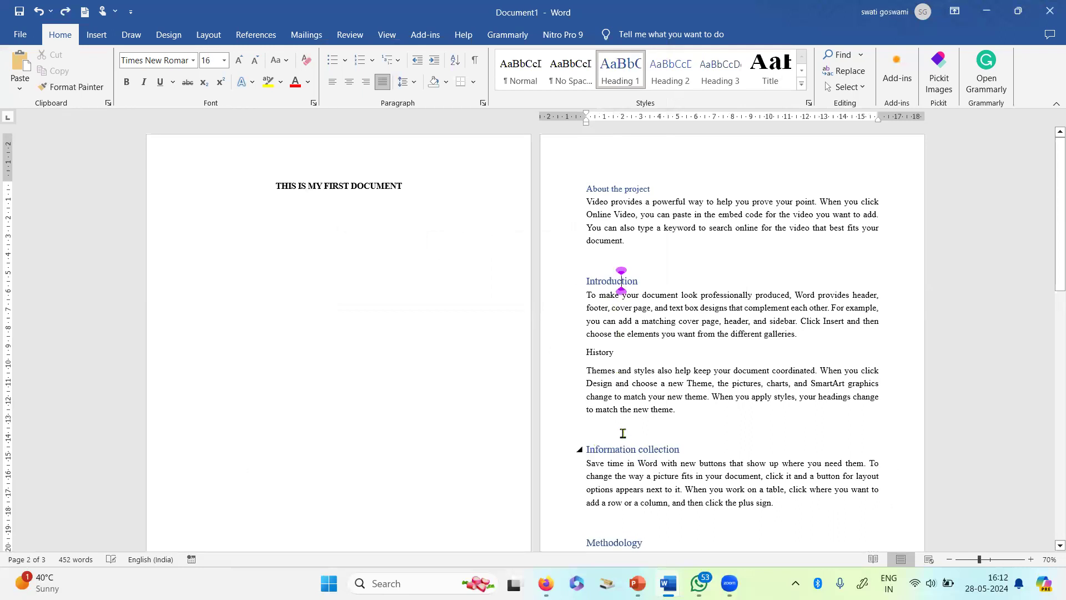
Modify the Heading 1 style from the "Introduction" heading, setting its font size to 14 pt and enabling automatic updating
click(609, 188)
scroll(656, 298, up, 5)
scroll(656, 297, up, 6)
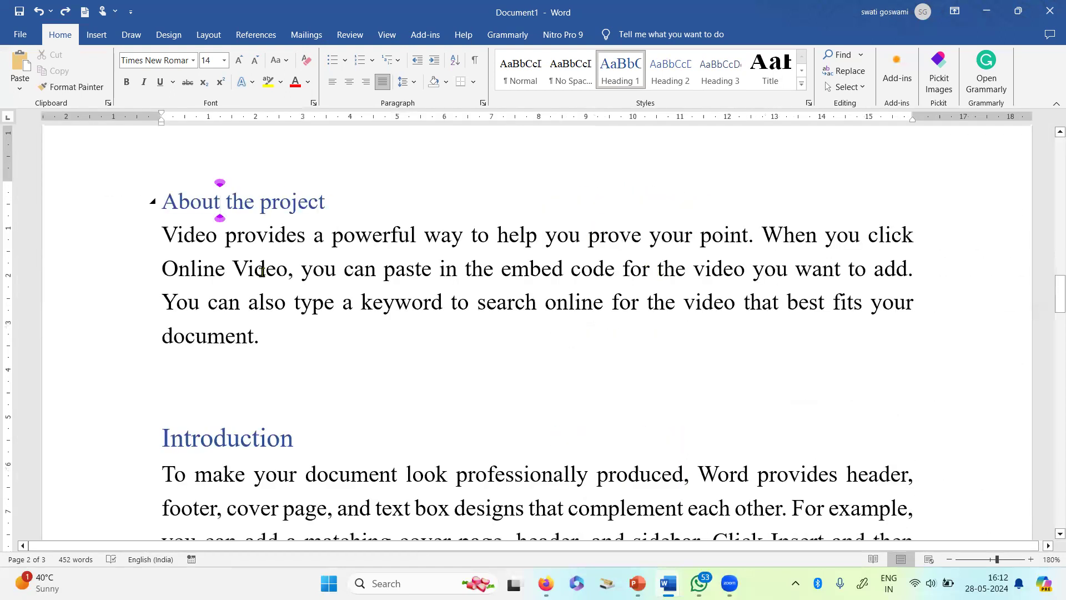
click(223, 440)
right_click(618, 80)
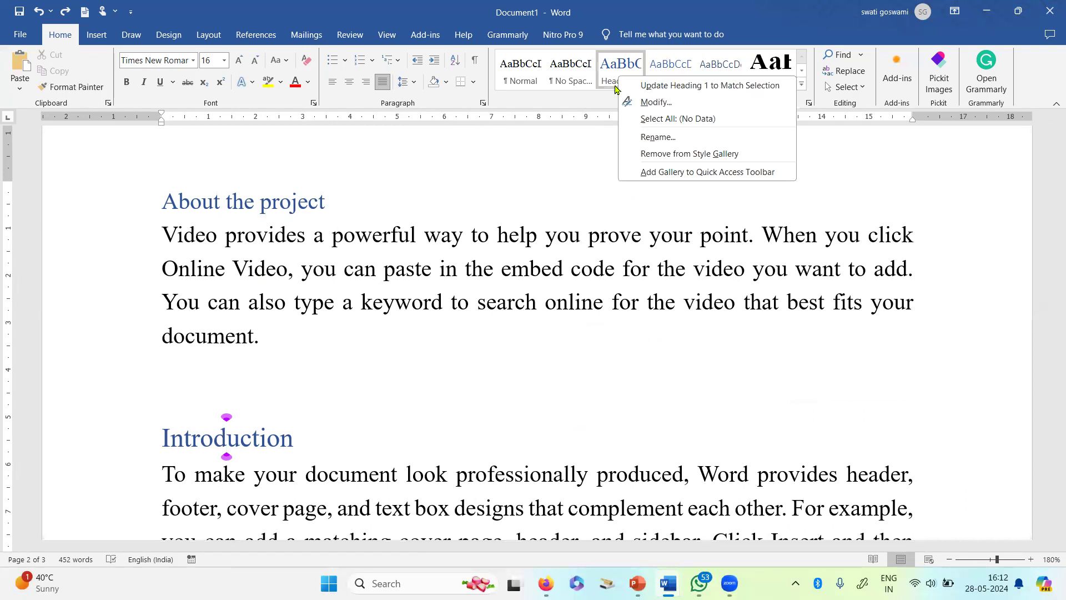
click(644, 103)
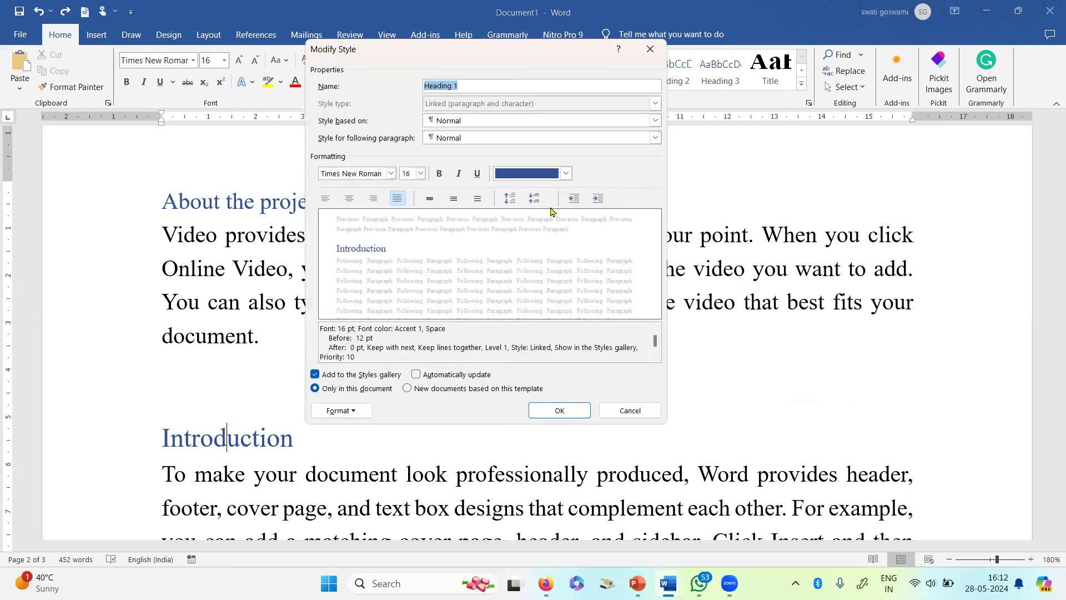
click(421, 173)
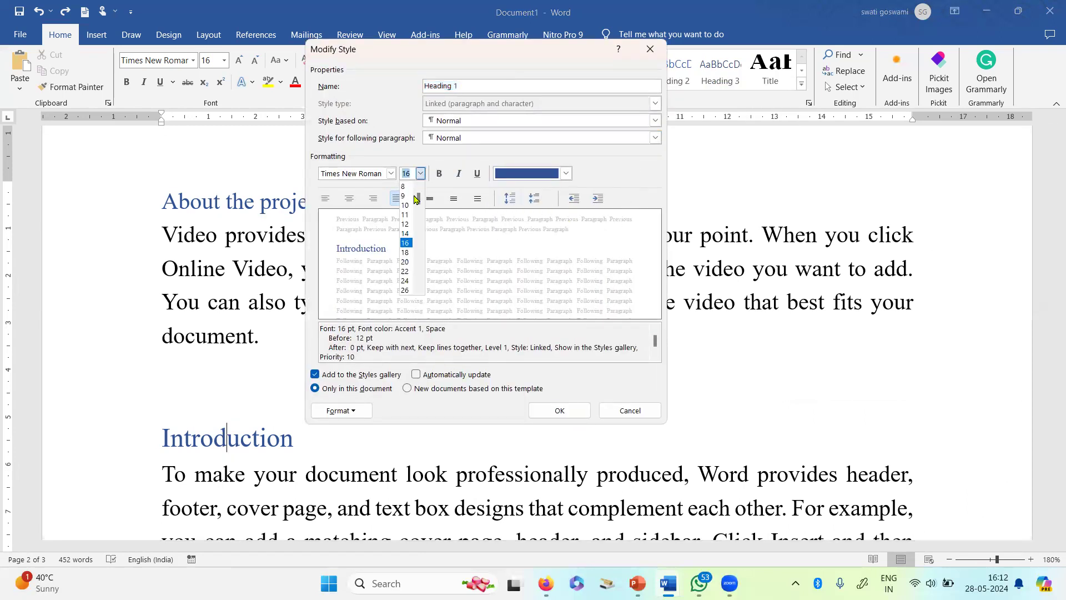
click(412, 234)
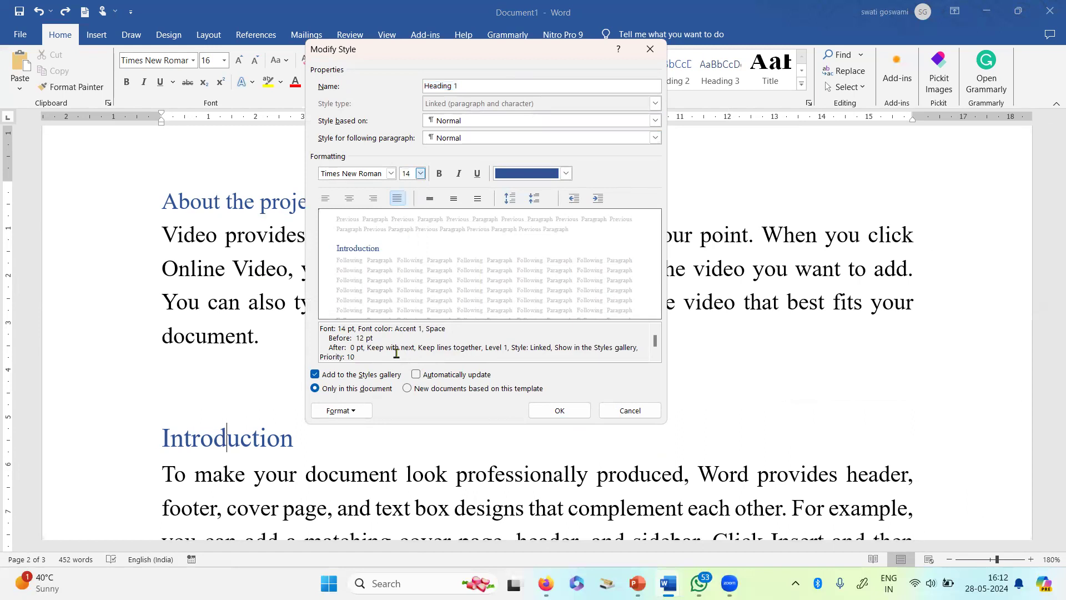
click(415, 376)
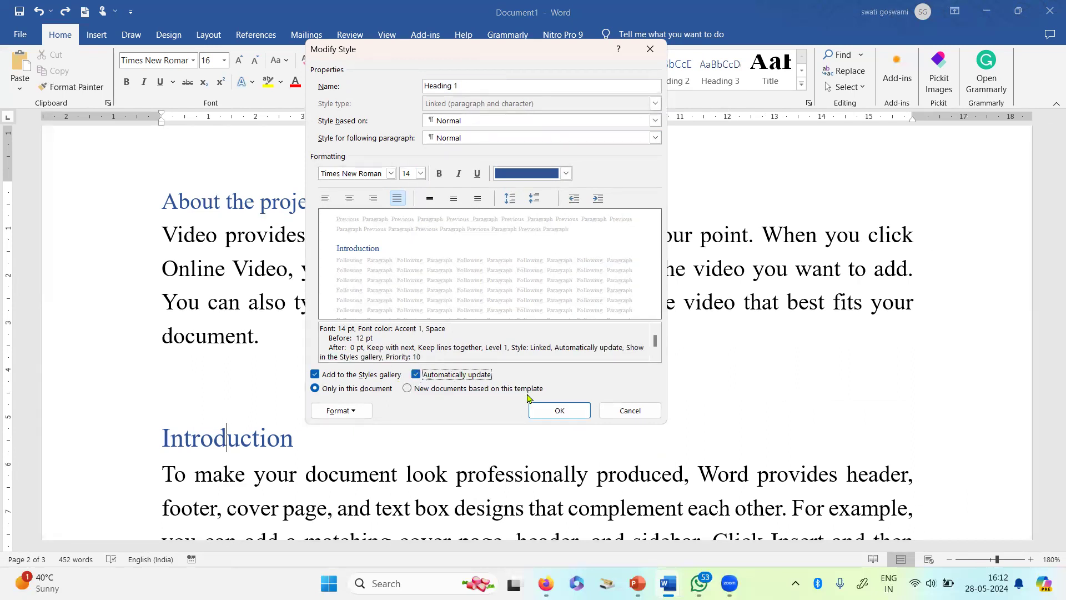
click(560, 411)
Modify the Heading 2 style from the "Dos and Don'ts" heading, setting its font to Times New Roman and enabling automatic updating
scroll(436, 379, down, 10)
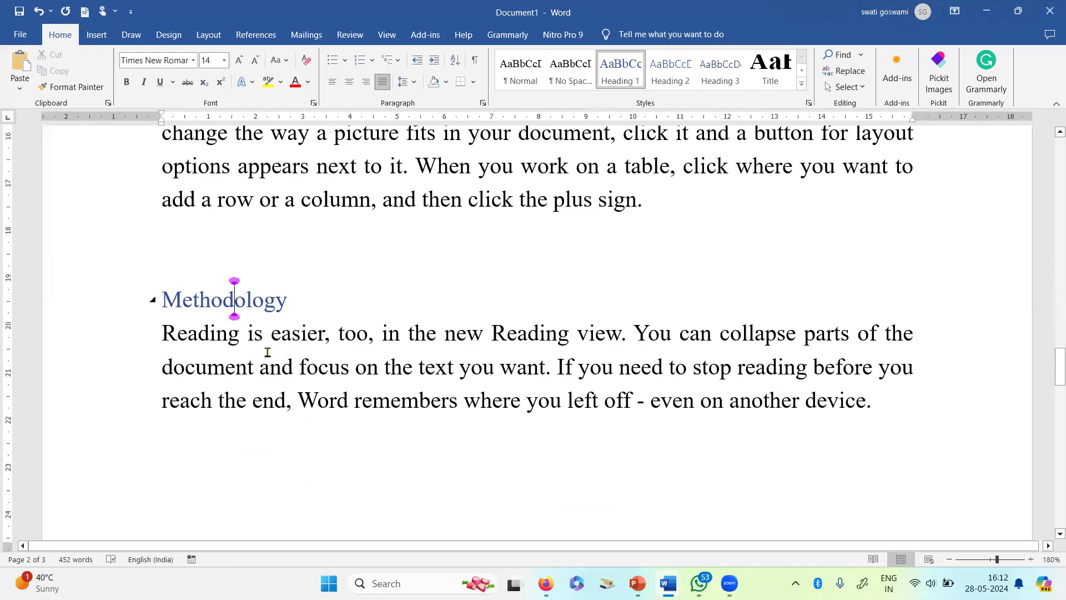
scroll(286, 381, down, 10)
scroll(286, 387, down, 4)
scroll(286, 388, up, 10)
scroll(250, 404, down, 6)
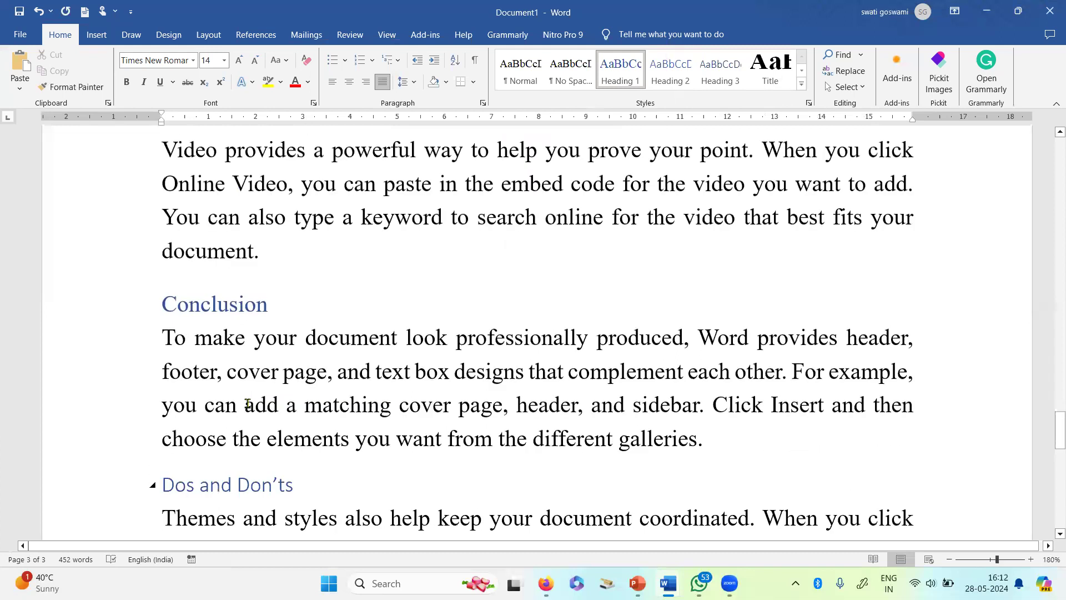
click(227, 185)
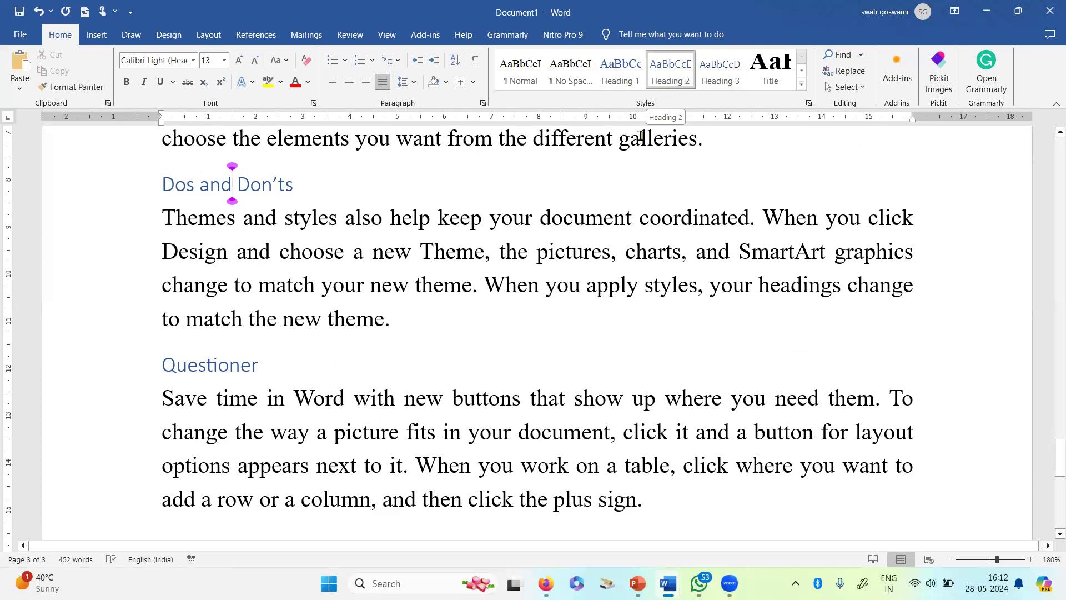
right_click(670, 71)
click(705, 95)
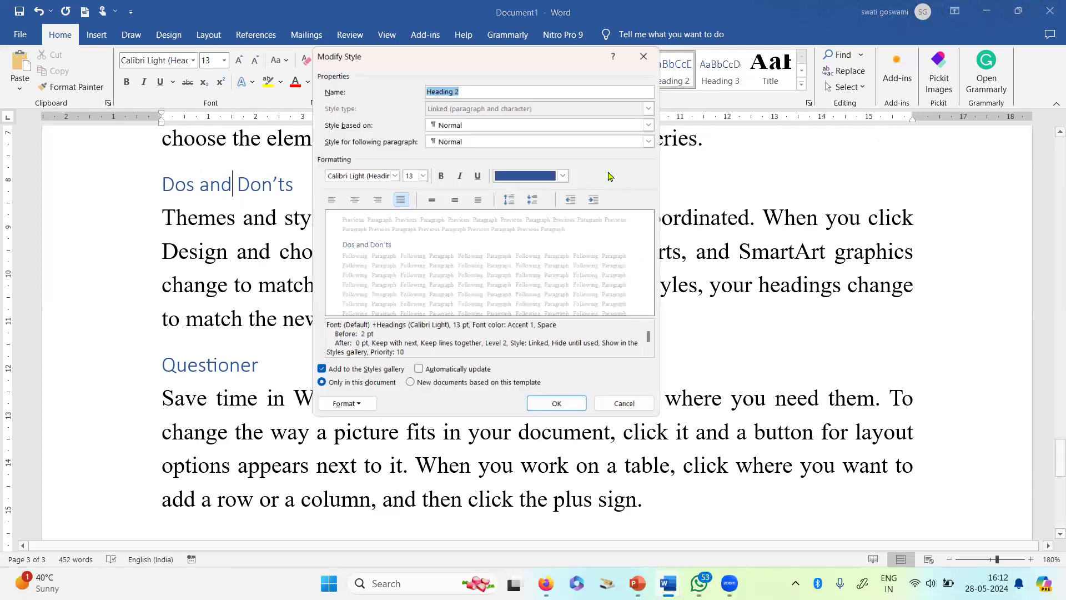
click(391, 173)
click(374, 217)
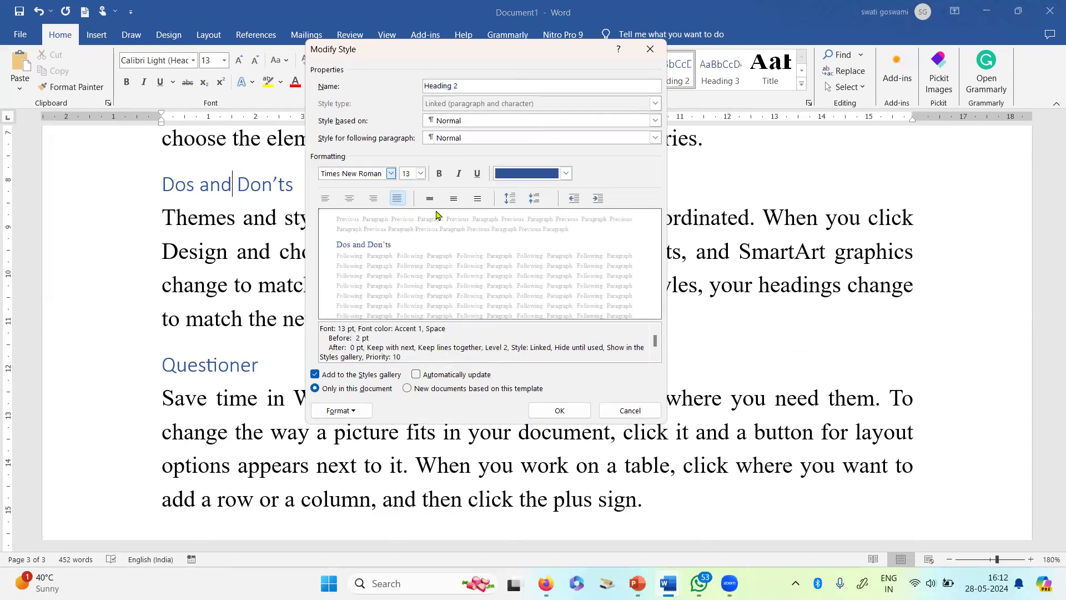
click(475, 378)
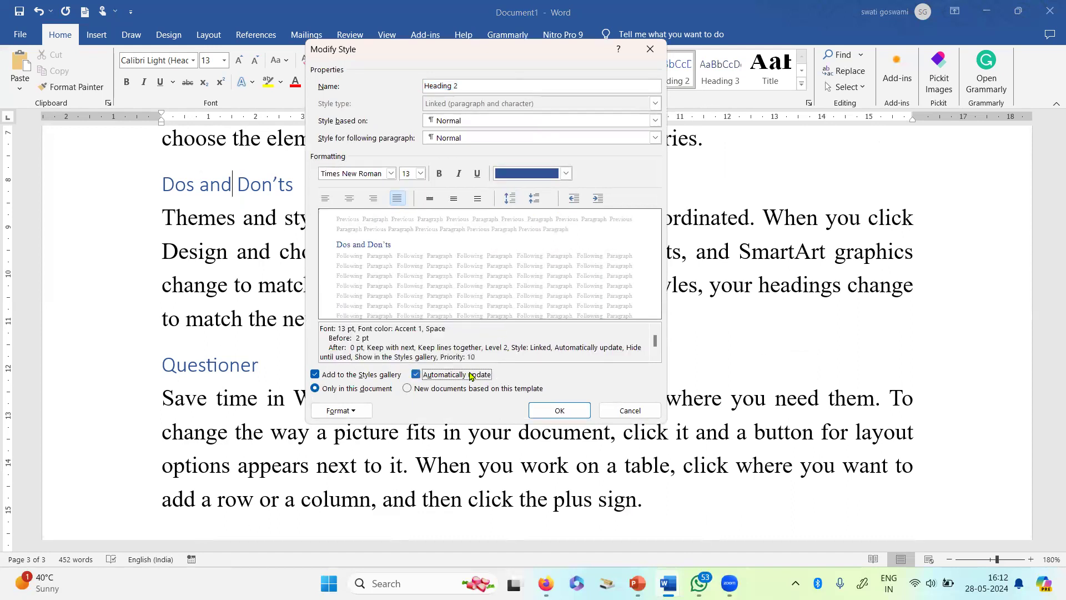
click(544, 412)
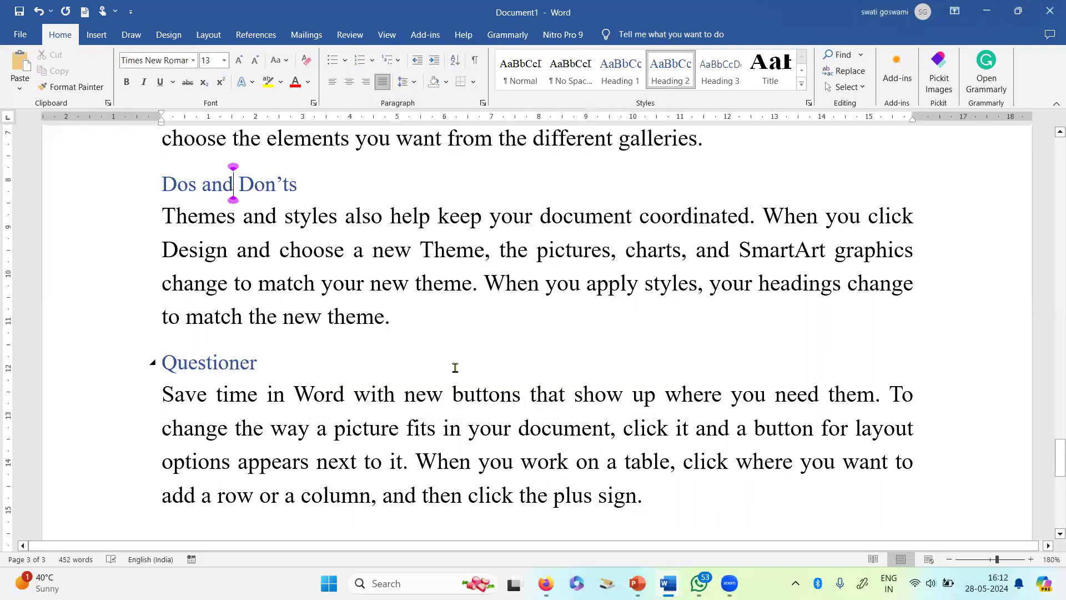
Insert an Automatic Table 2 table of contents below the title on the first page
scroll(456, 367, up, 10)
scroll(456, 368, up, 15)
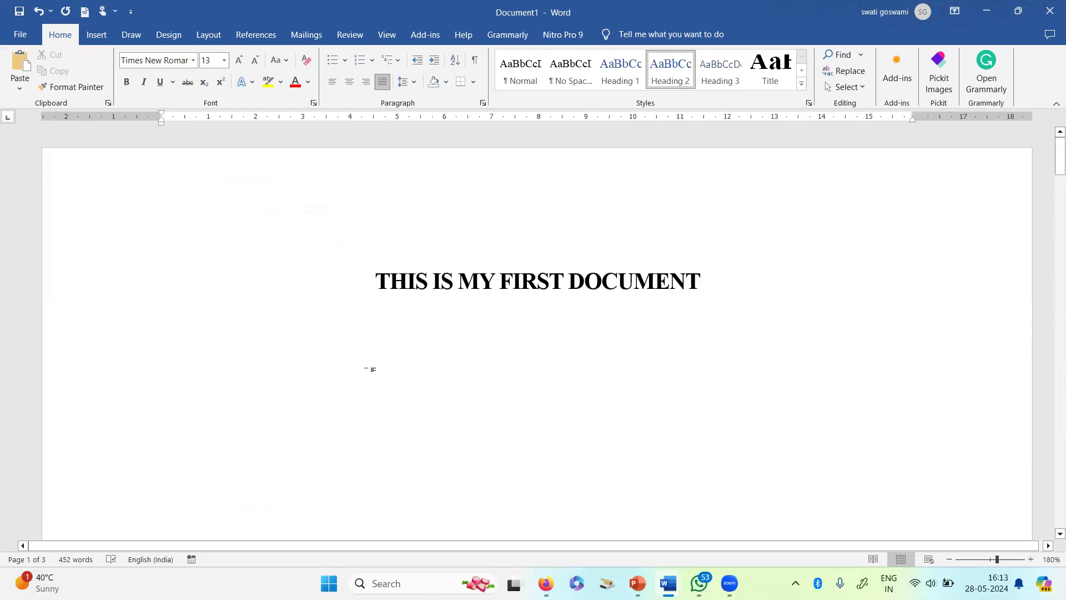
click(258, 348)
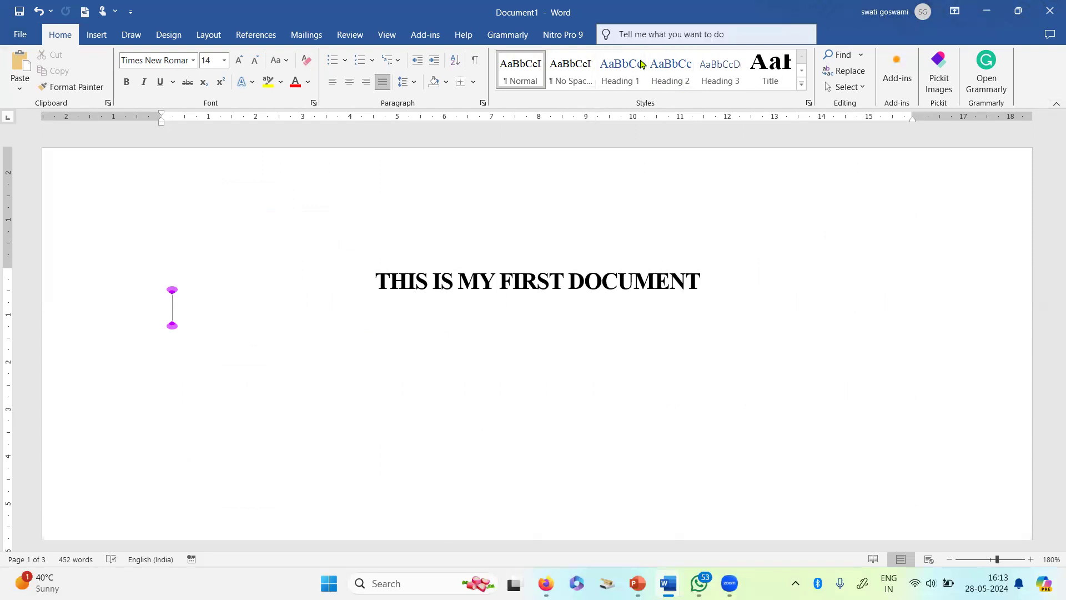
click(619, 35)
mouse_move(658, 66)
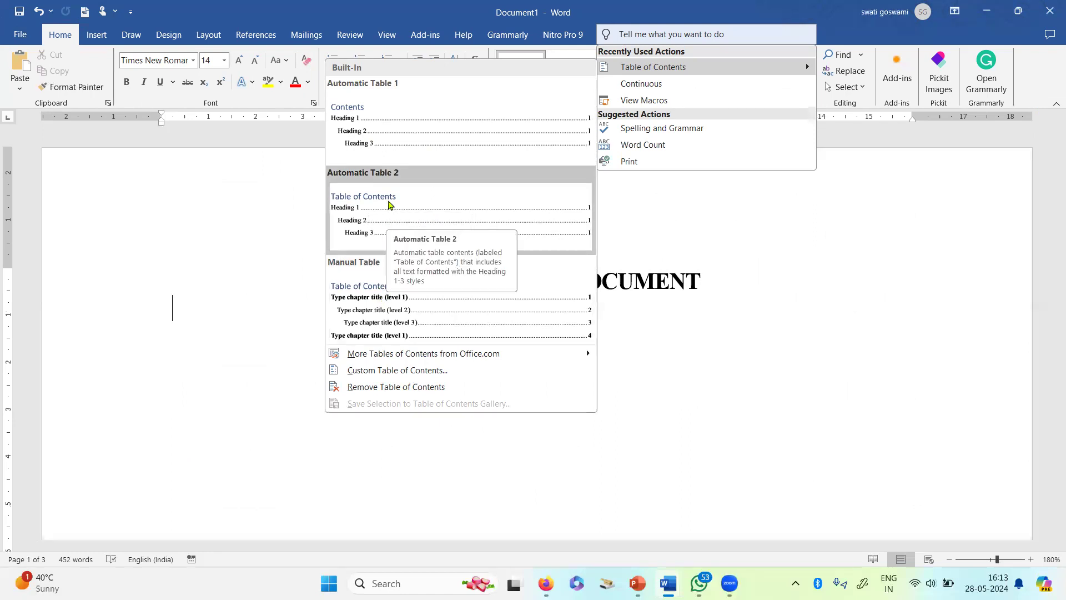
click(408, 207)
scroll(500, 399, up, 10)
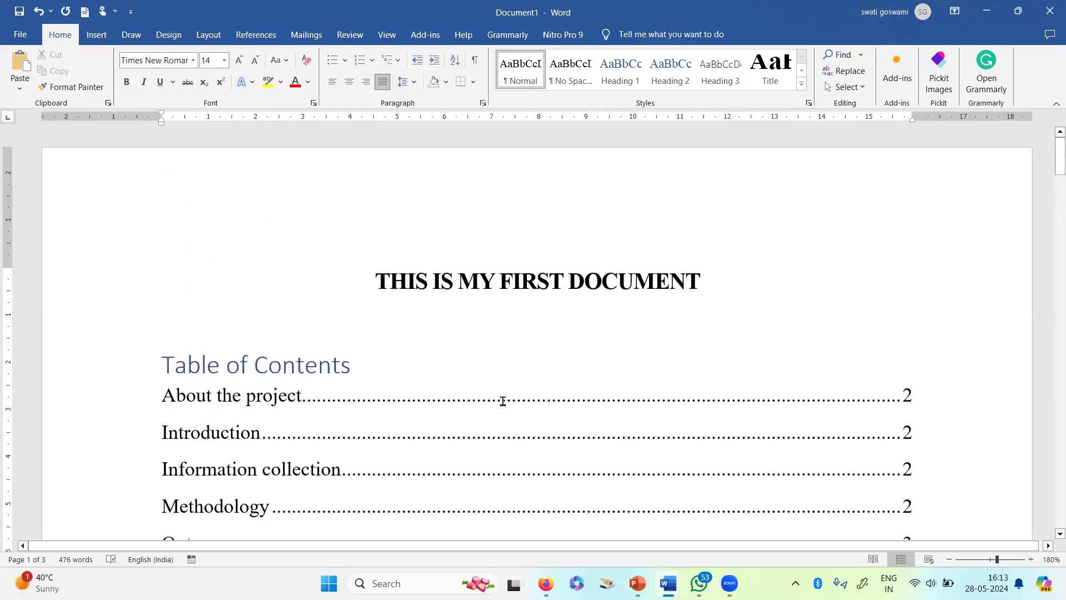
Check the table of contents entries and page numbers against the headings in the document
click(503, 401)
scroll(503, 401, down, 4)
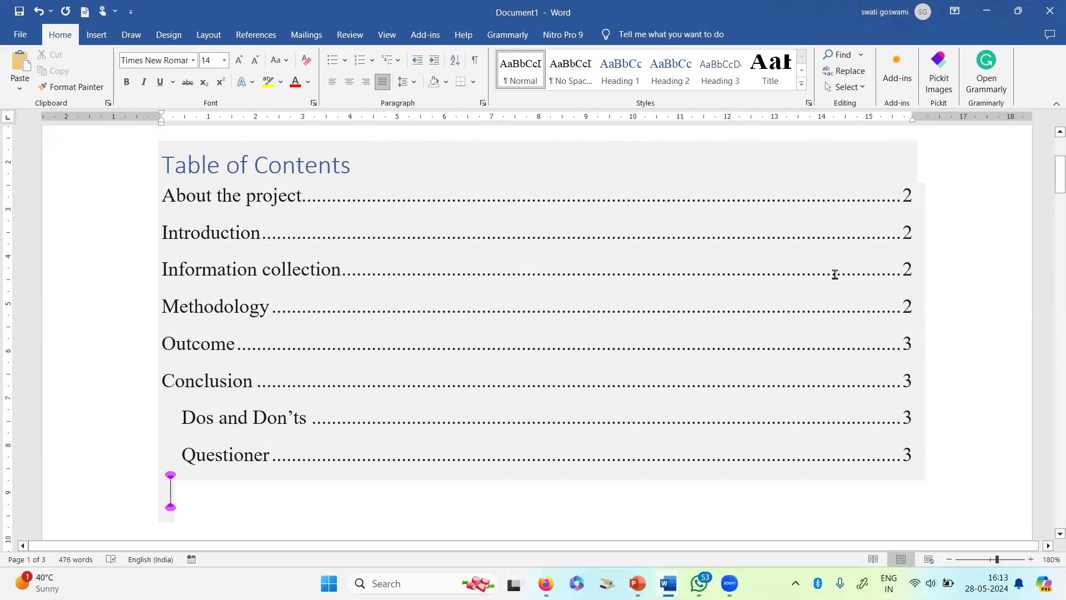
scroll(770, 388, down, 15)
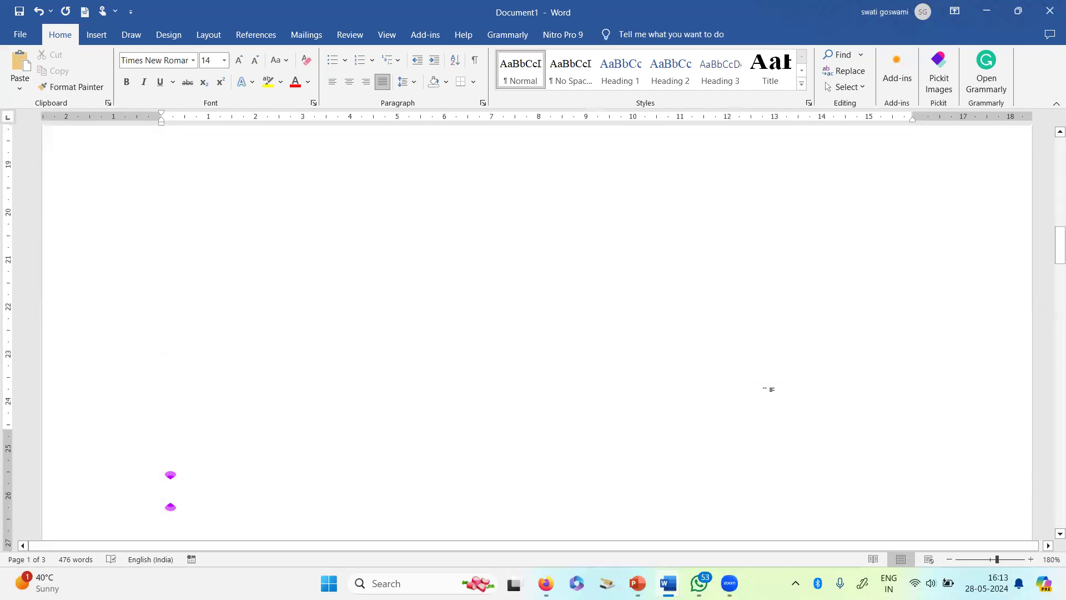
scroll(765, 392, down, 15)
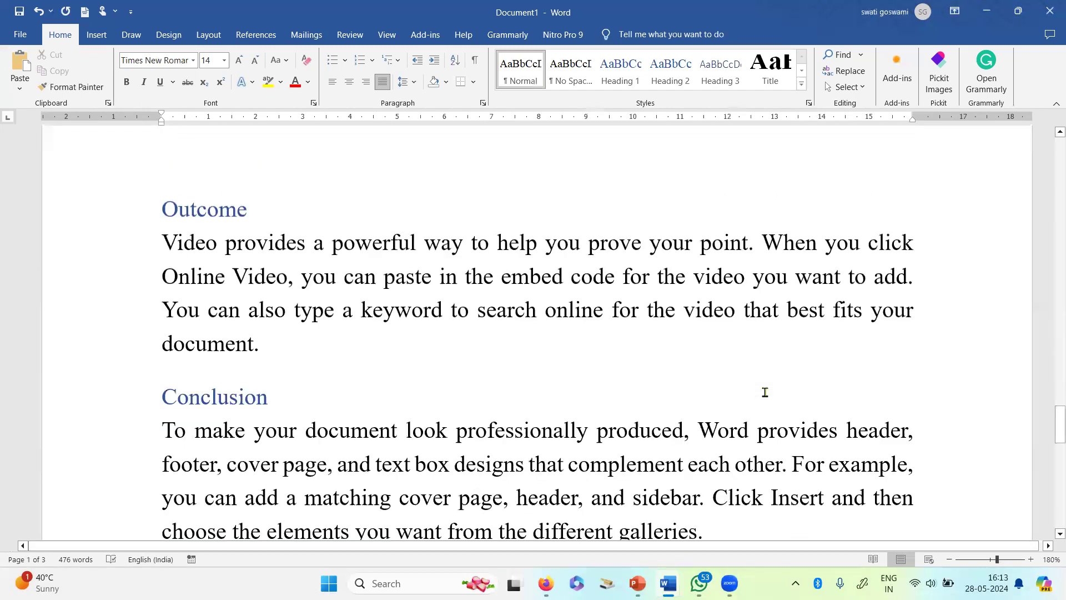
scroll(764, 392, up, 1)
scroll(633, 404, up, 20)
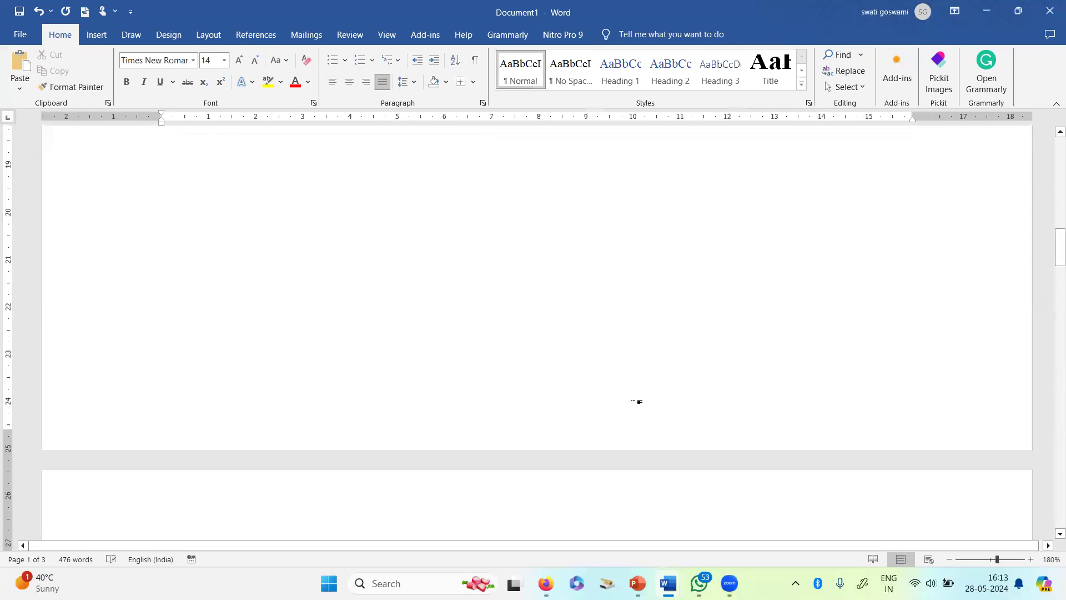
scroll(633, 404, down, 3)
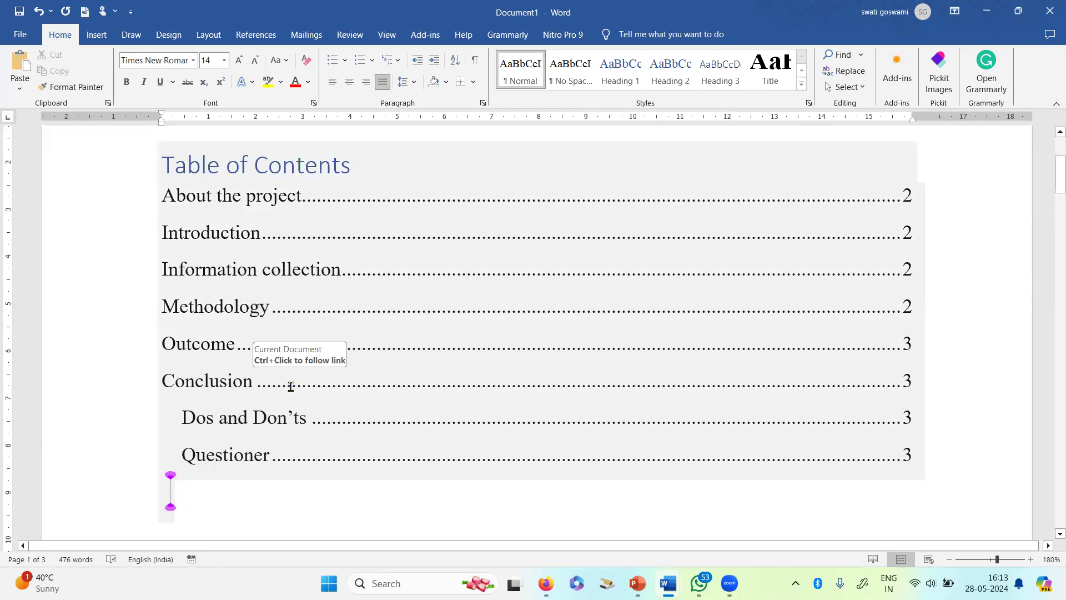
Apply the Heading 2 style to the "History" subheading below the Introduction section
scroll(307, 375, down, 15)
scroll(308, 378, down, 3)
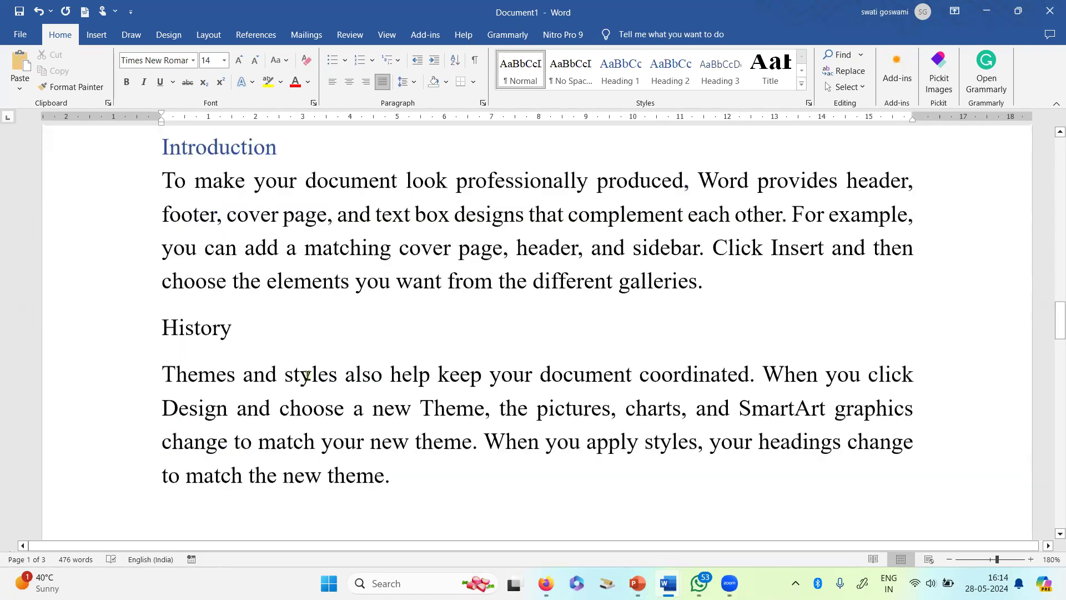
click(193, 325)
scroll(423, 336, up, 15)
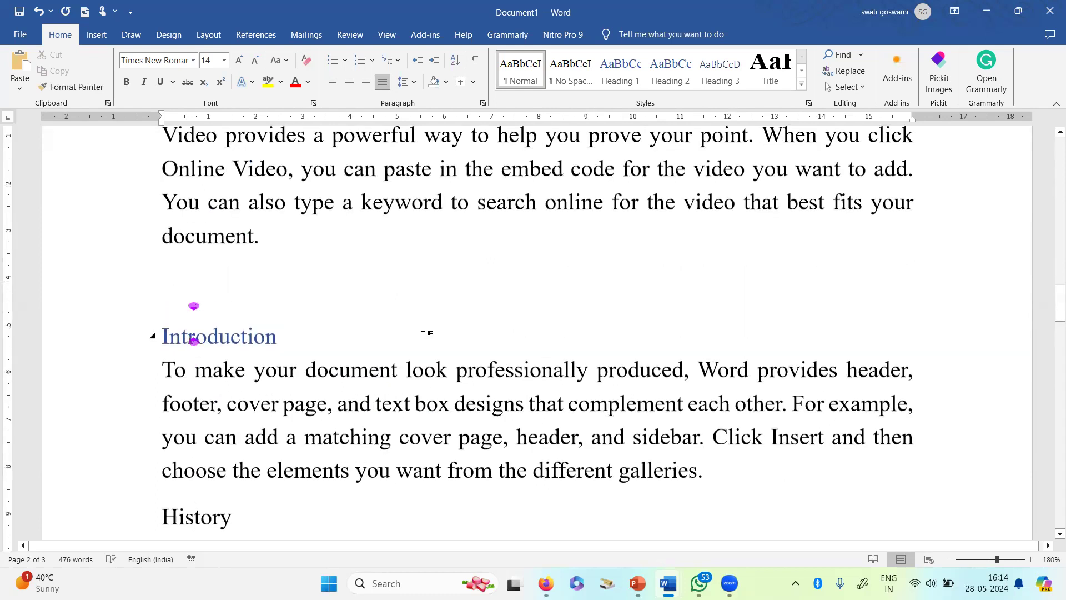
scroll(423, 336, down, 15)
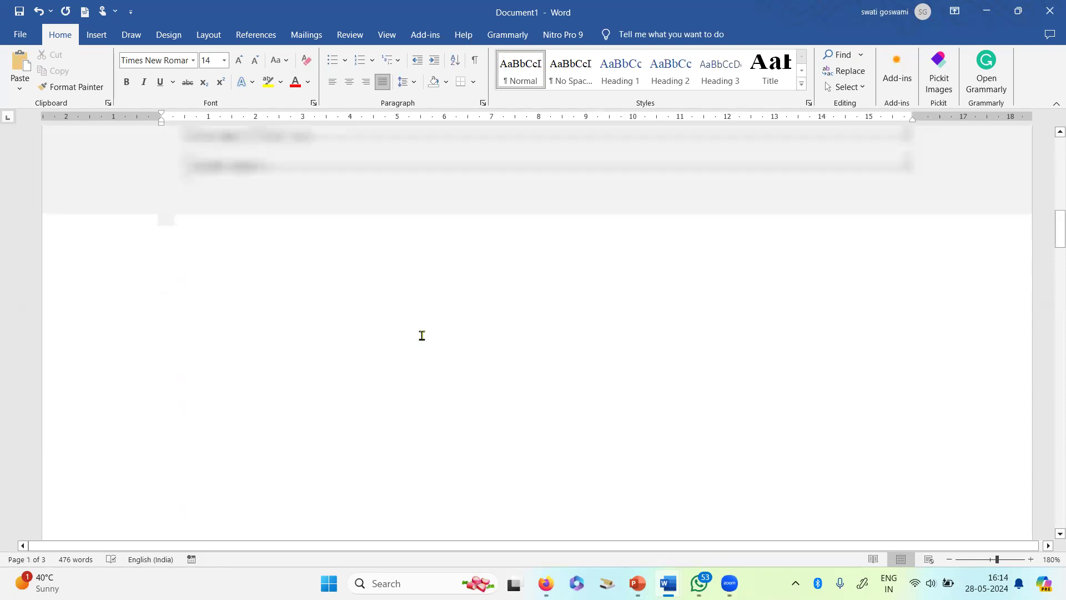
click(684, 77)
Update the entire table of contents on the first page, including its entries as well as its page numbers
scroll(345, 393, down, 5)
scroll(345, 394, up, 15)
scroll(344, 394, down, 3)
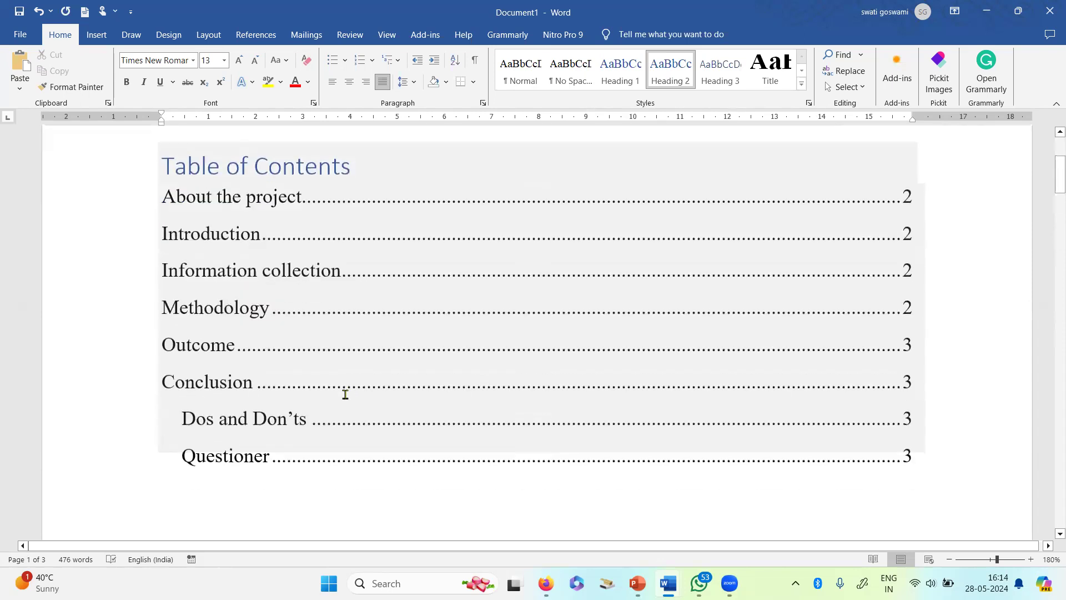
click(476, 272)
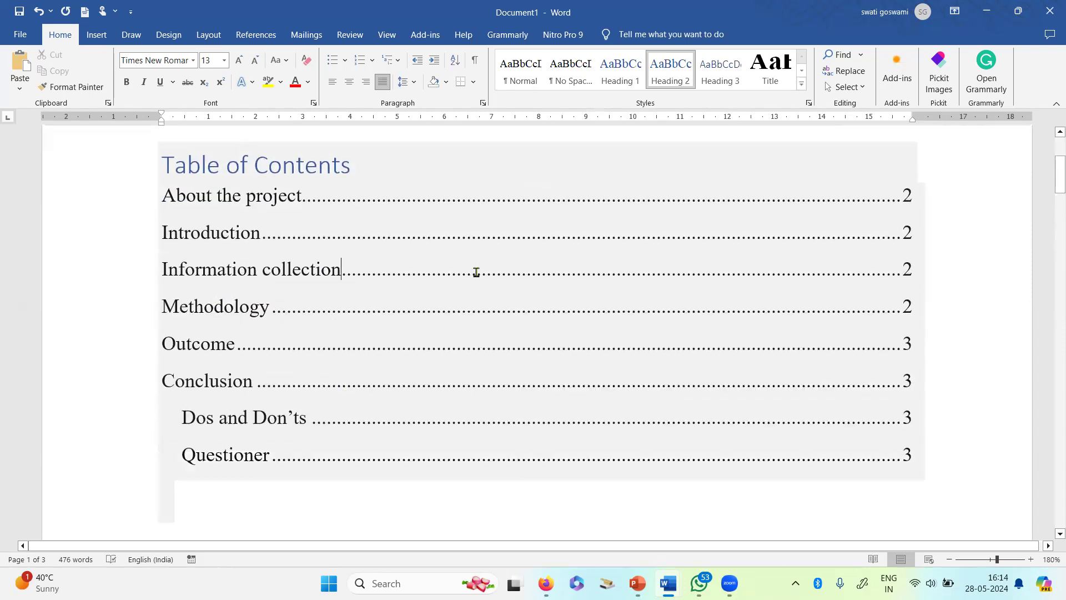
click(230, 132)
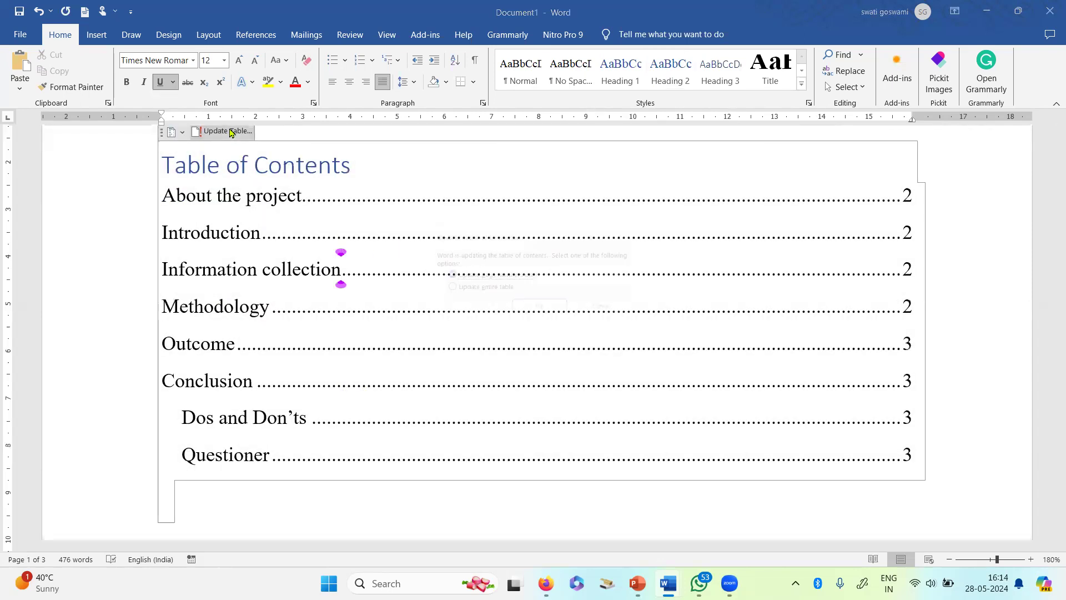
click(481, 290)
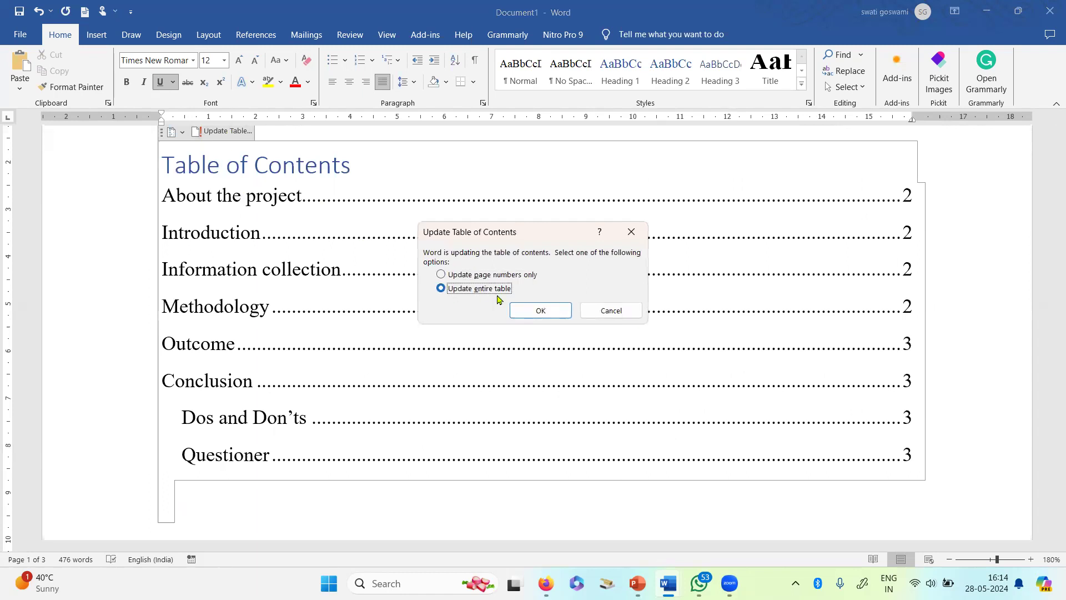
click(542, 310)
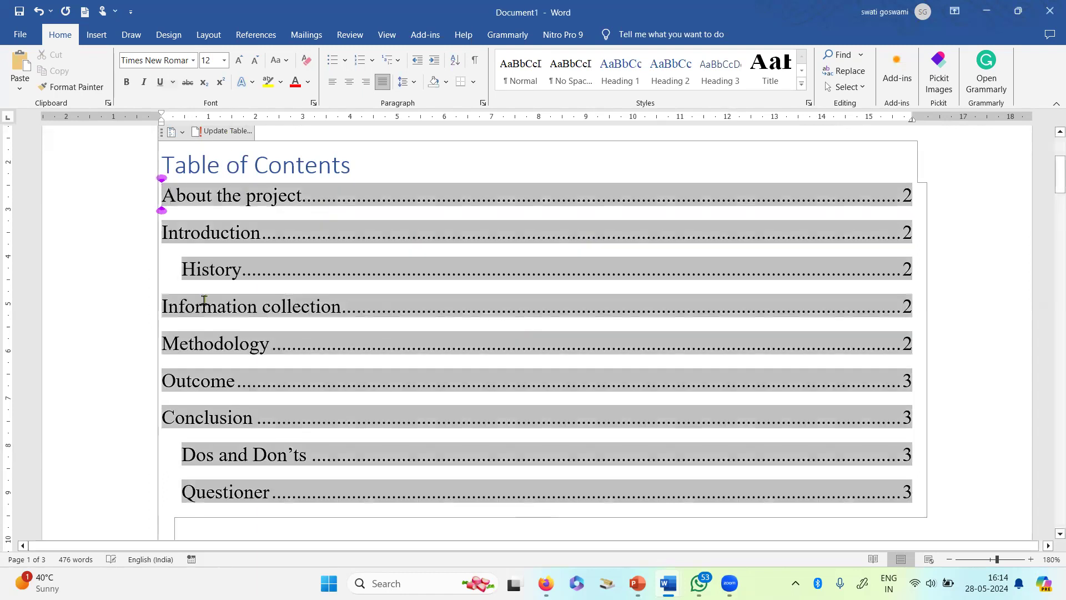
Check the updated table of contents entries, including the History subheading, against the headings in the document body
key(Down)
key(Down)
click(366, 339)
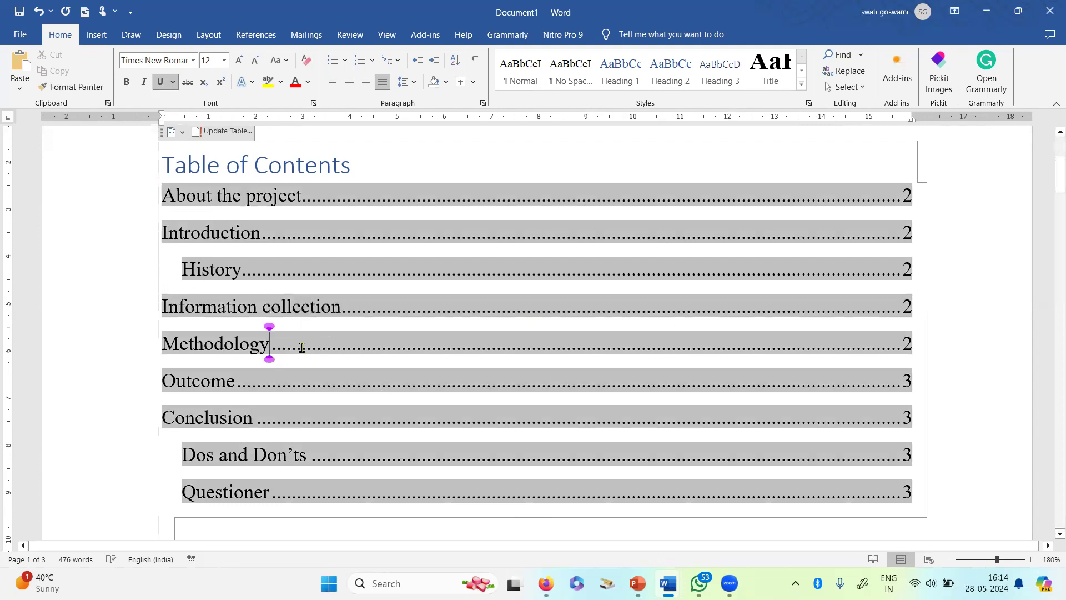
click(455, 287)
click(986, 285)
scroll(361, 322, down, 10)
scroll(330, 401, down, 5)
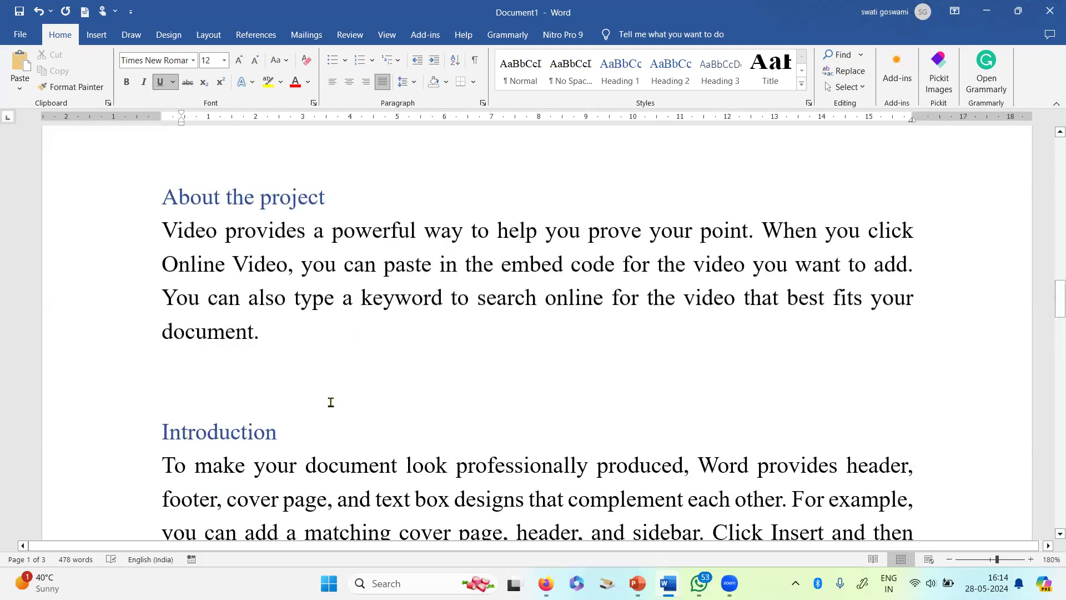
scroll(330, 402, up, 15)
scroll(327, 399, down, 3)
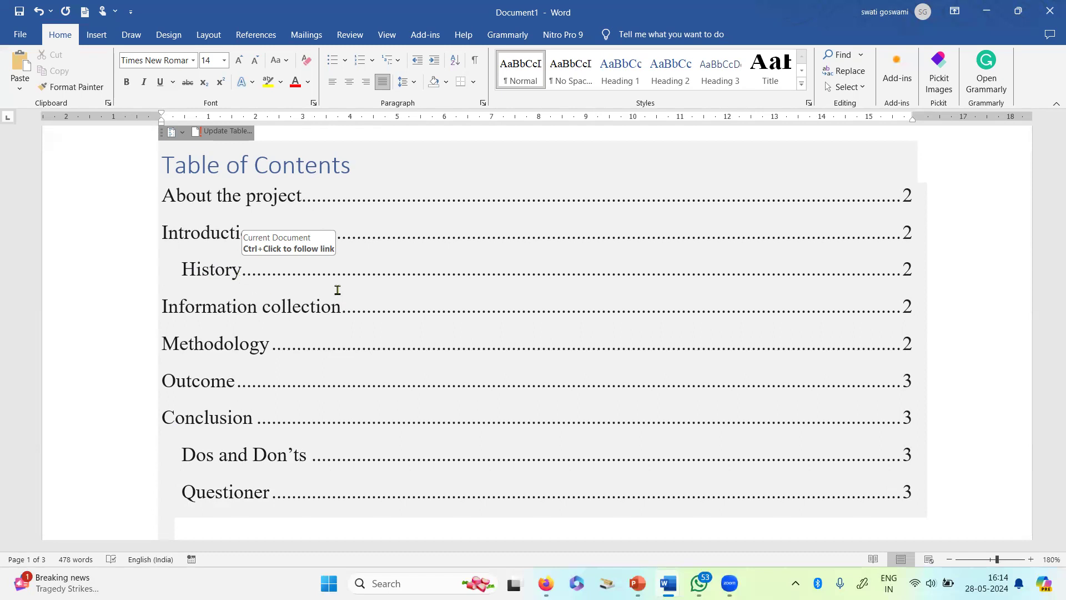
scroll(340, 302, down, 8)
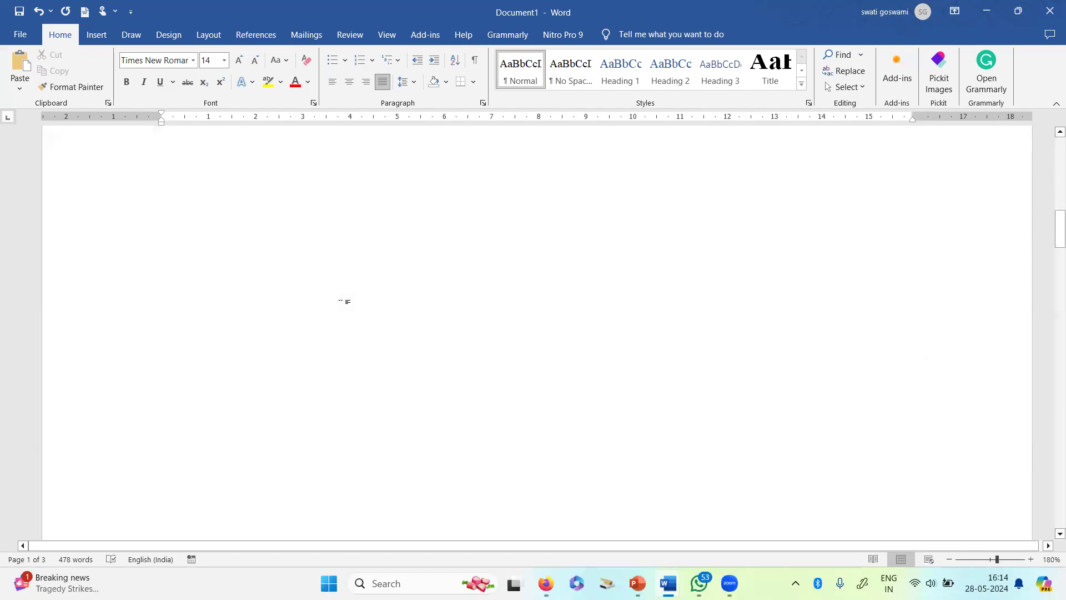
scroll(340, 301, down, 10)
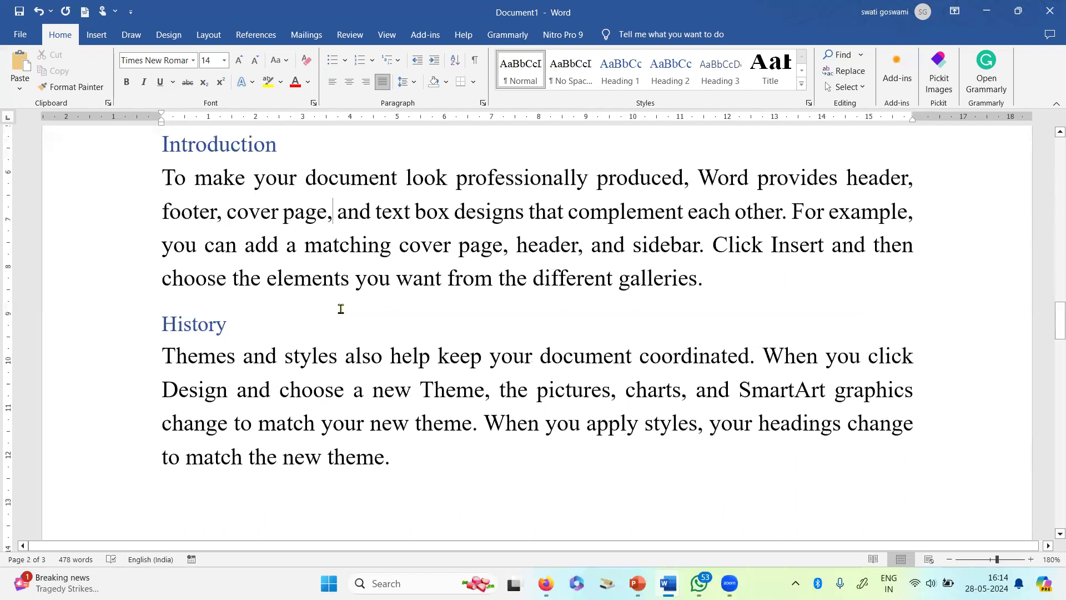
scroll(339, 312, down, 3)
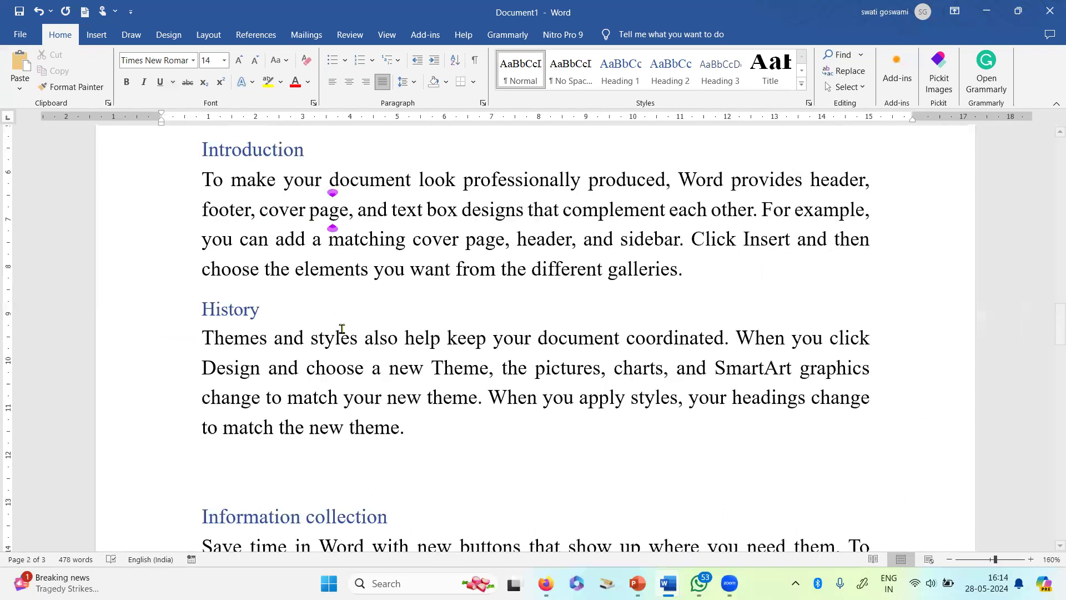
scroll(345, 344, down, 5)
scroll(336, 366, up, 5)
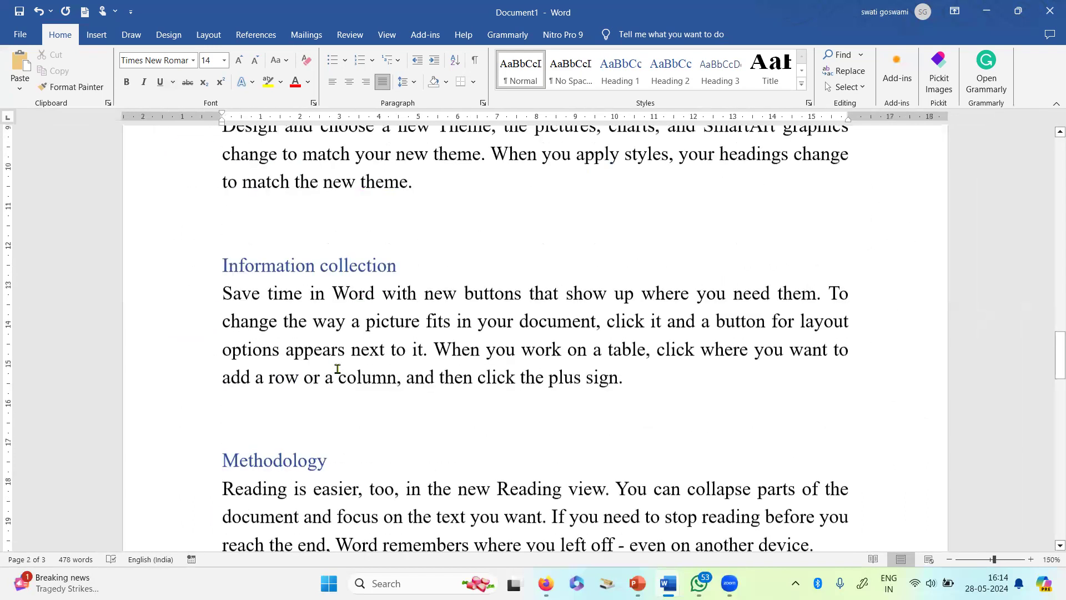
scroll(337, 370, down, 4)
scroll(336, 370, down, 3)
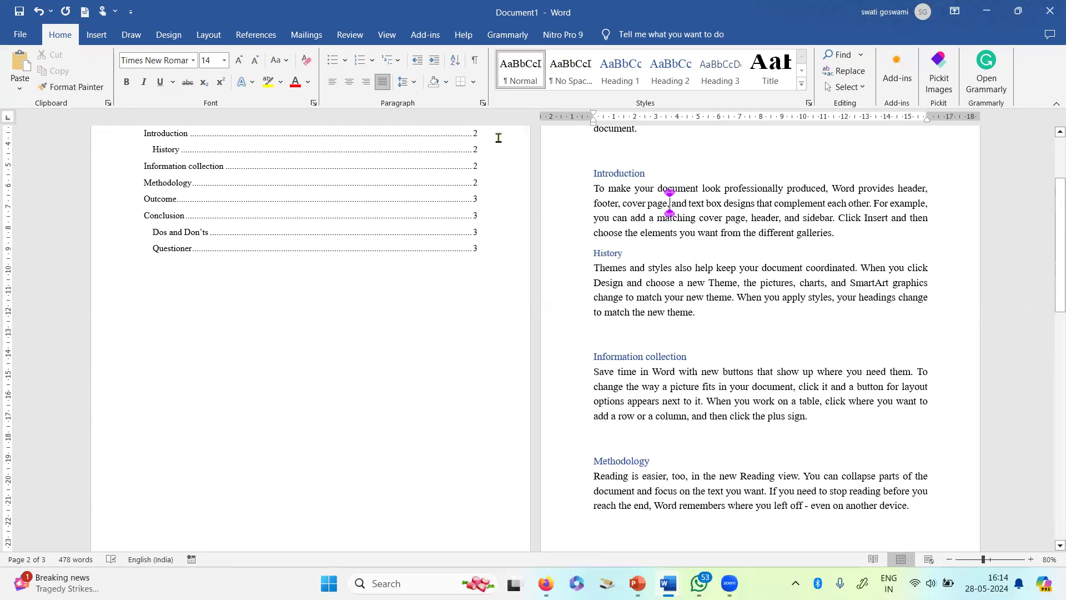
Show the paragraph marks and other hidden formatting symbols throughout the document
click(475, 66)
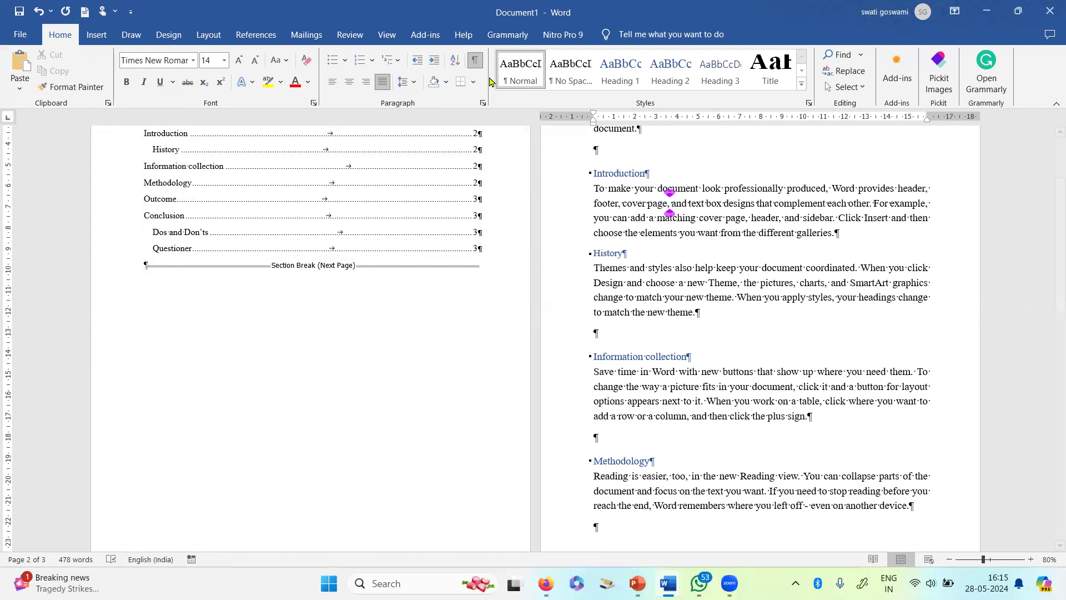
click(475, 60)
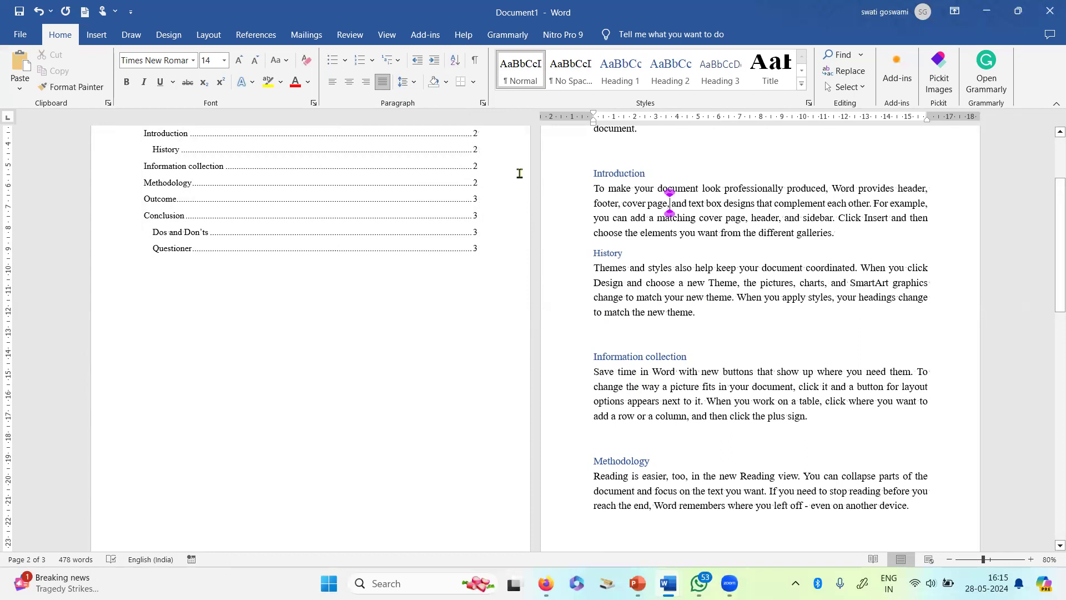
click(475, 61)
click(475, 62)
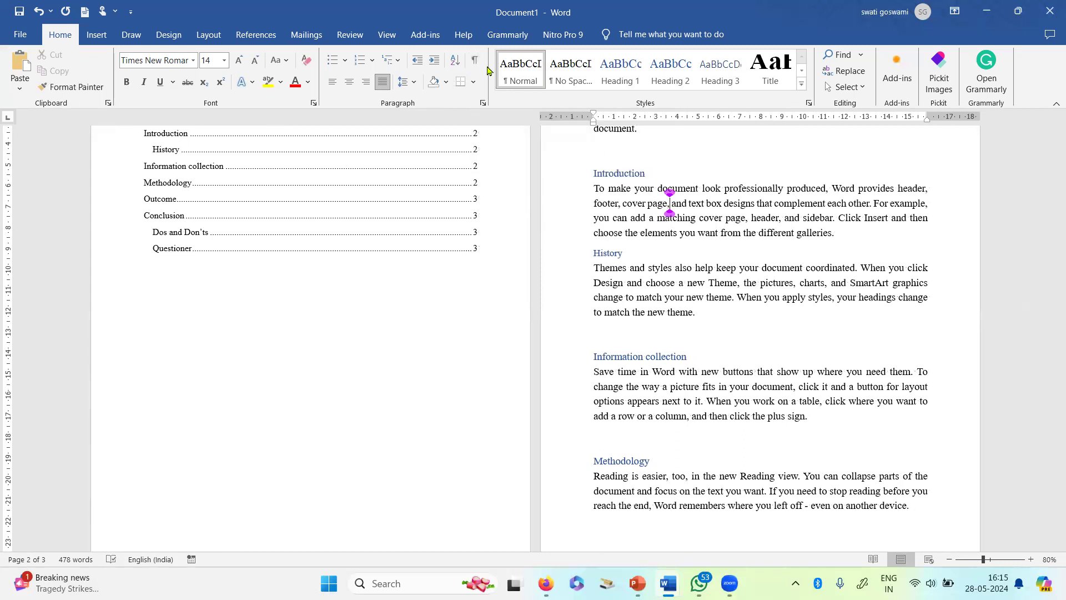
click(480, 68)
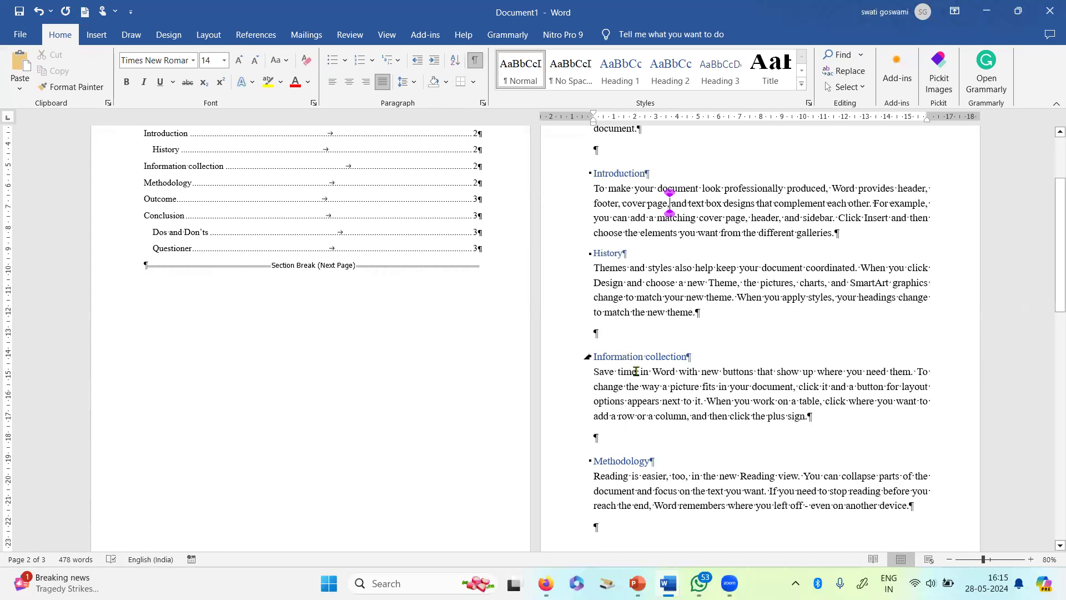
Examine the spacing between the sections from About the project to Conclusion for empty paragraph marks
scroll(643, 374, up, 8)
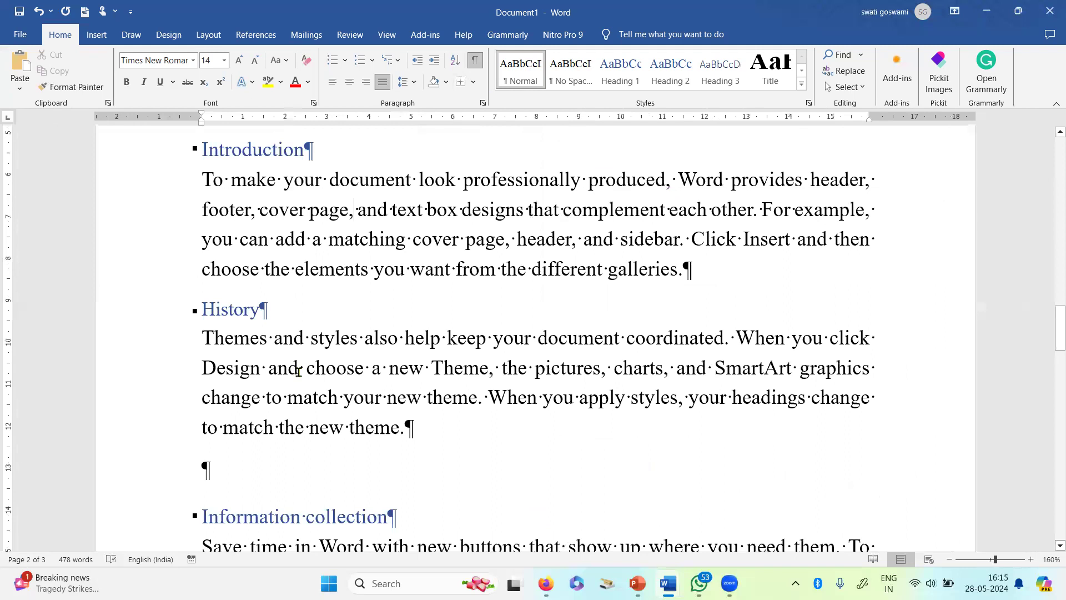
scroll(298, 372, down, 3)
scroll(298, 372, up, 6)
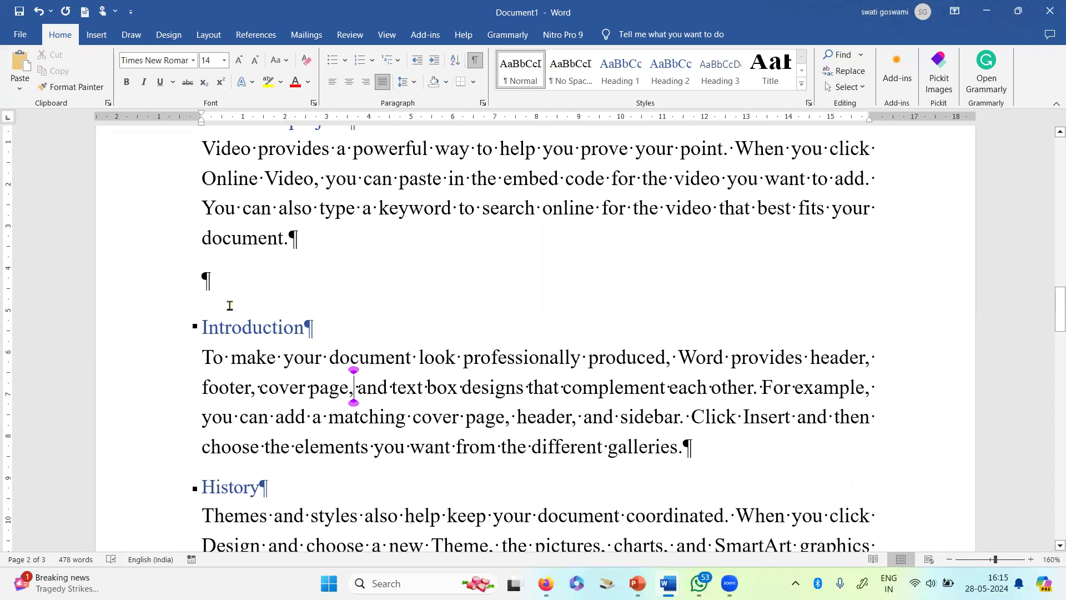
scroll(230, 305, down, 5)
scroll(230, 311, up, 3)
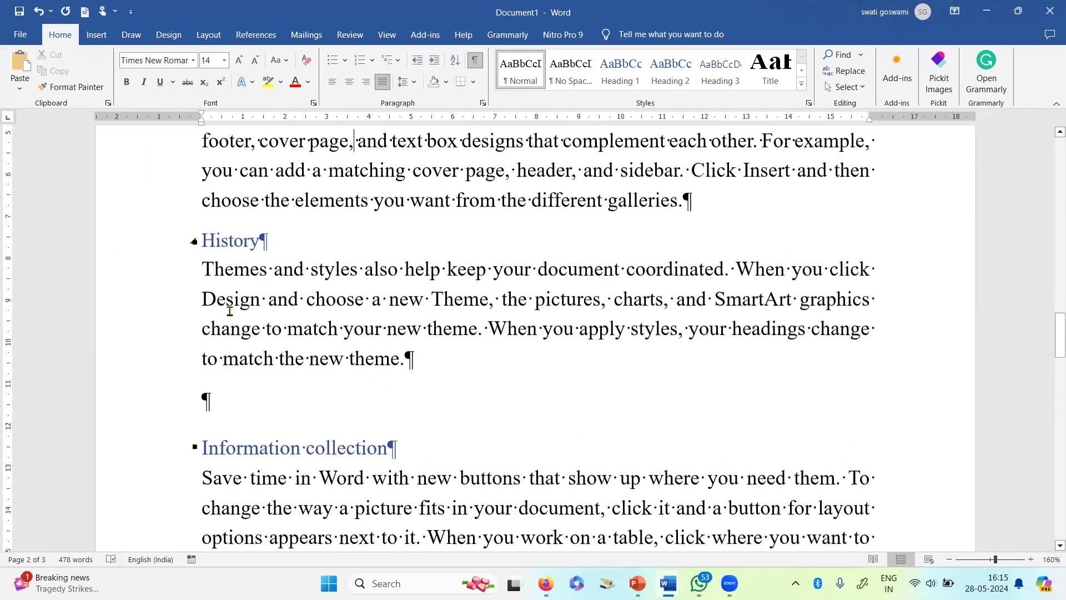
click(354, 208)
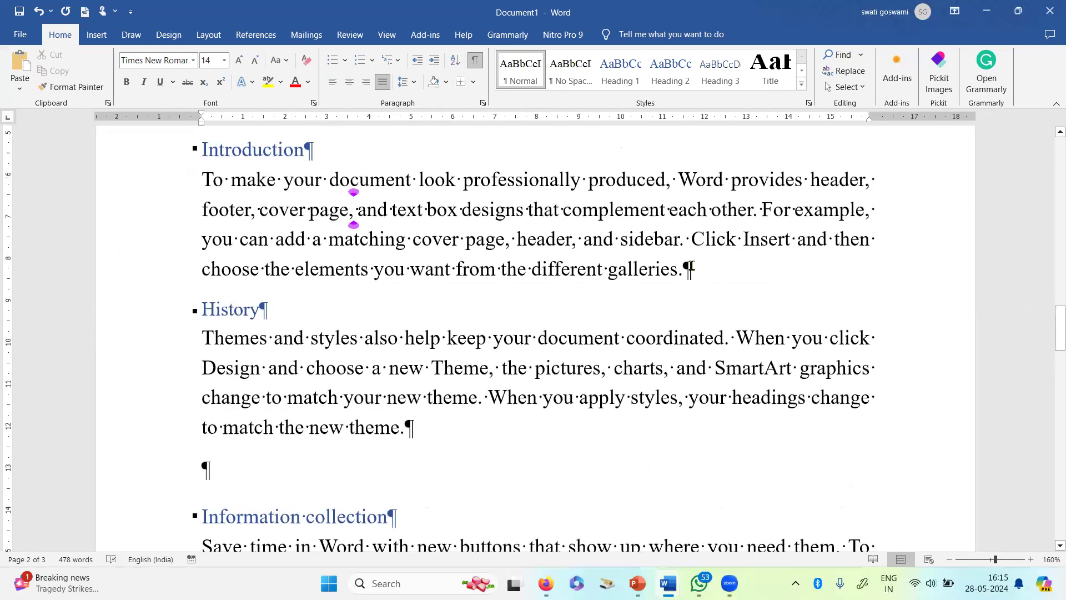
mouse_move(206, 322)
scroll(233, 289, down, 2)
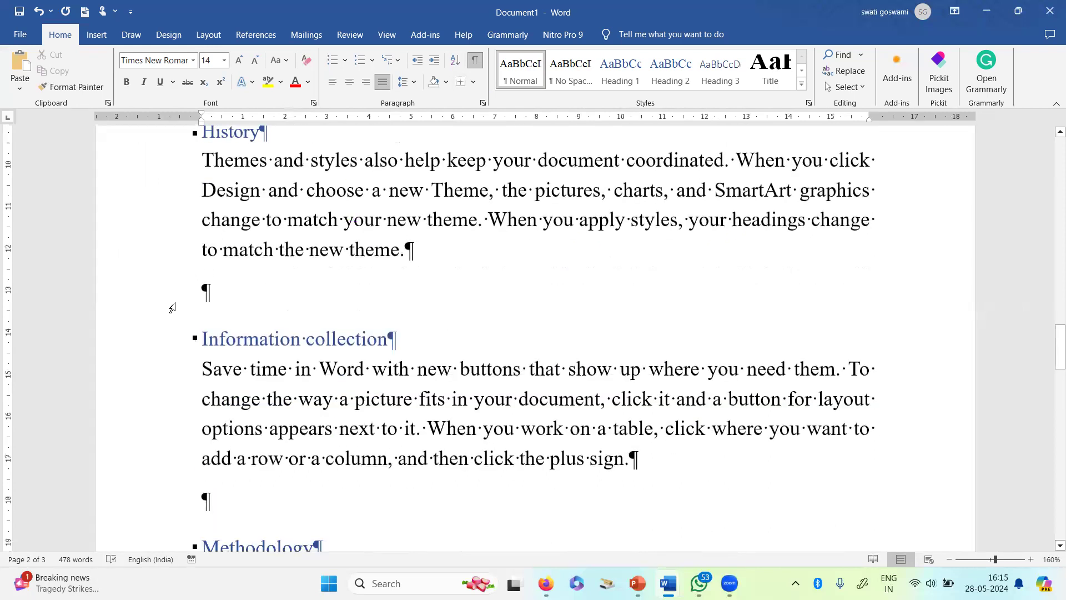
scroll(182, 346, down, 3)
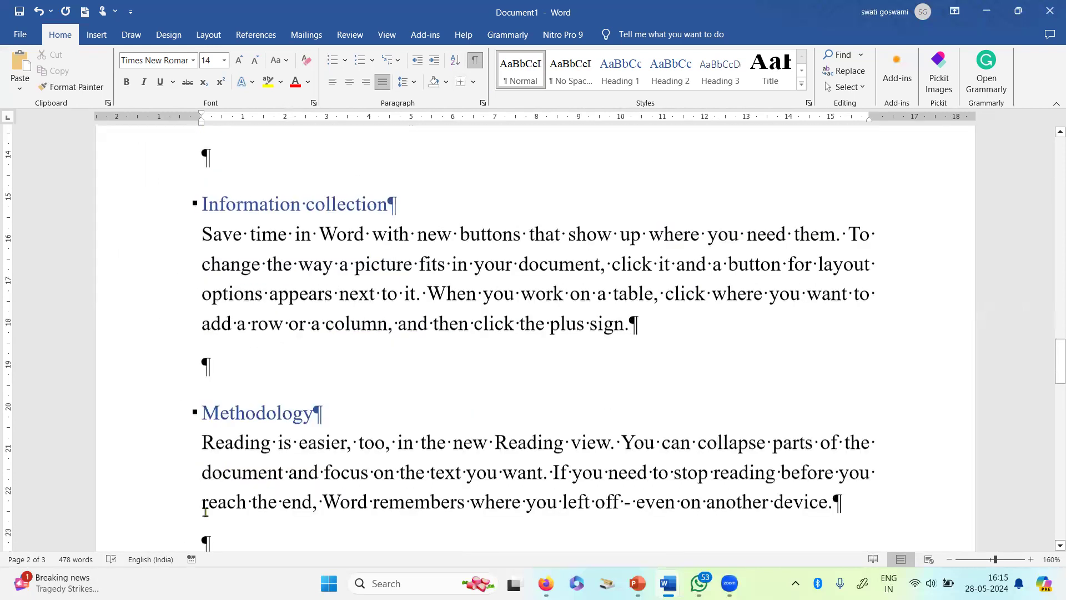
scroll(206, 398, down, 4)
scroll(206, 398, down, 1)
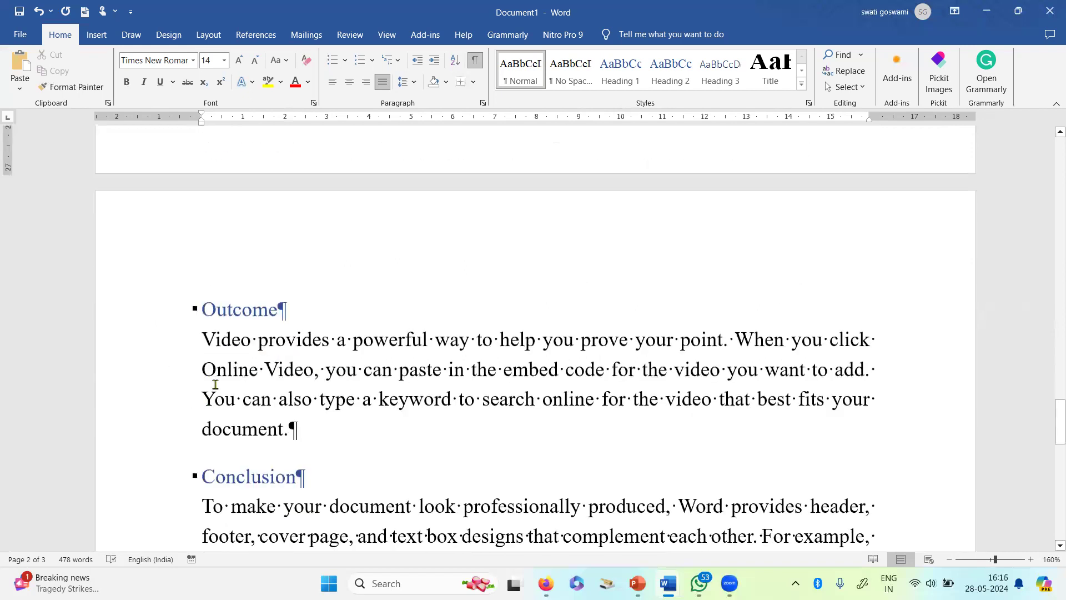
scroll(208, 522, up, 8)
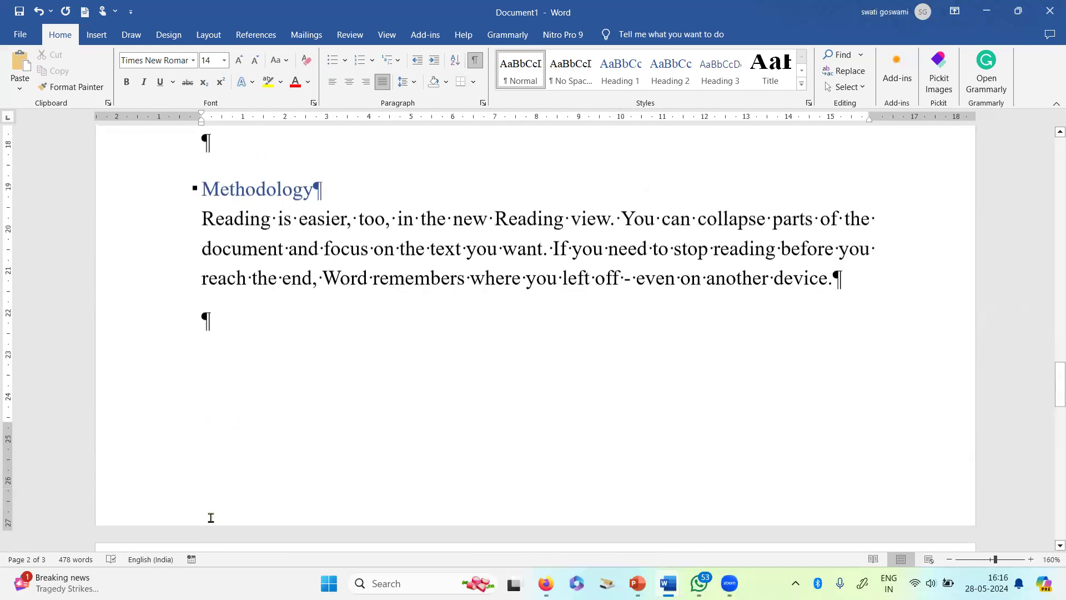
Delete the empty paragraphs directly above the Methodology and Information collection headings
double_click(208, 330)
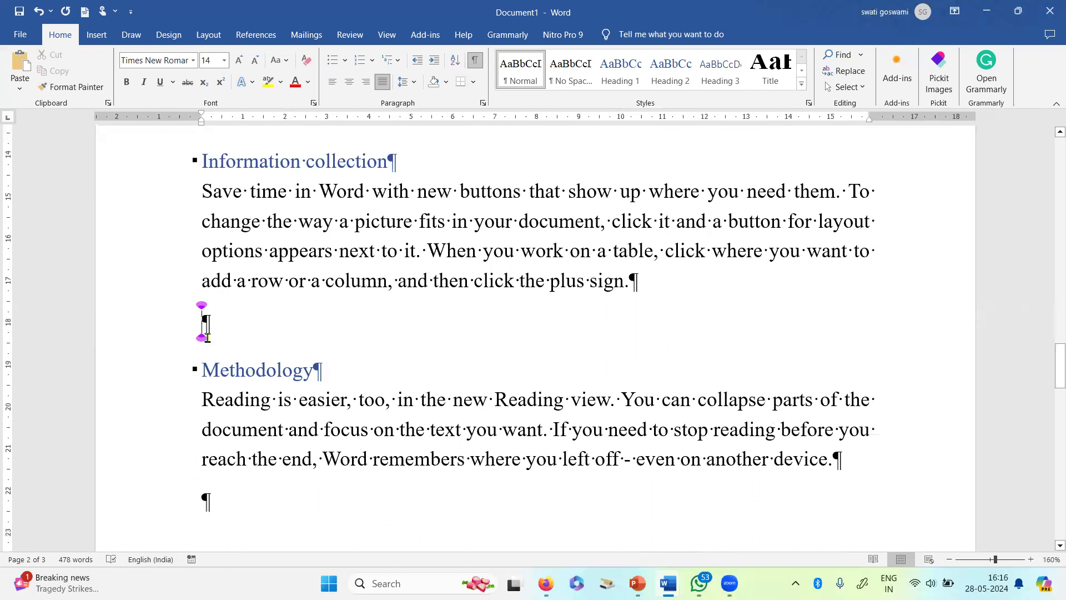
key(Delete)
scroll(216, 350, up, 1)
click(207, 293)
key(Delete)
Delete the empty paragraph between the Methodology text and the Outcome heading
scroll(228, 417, down, 10)
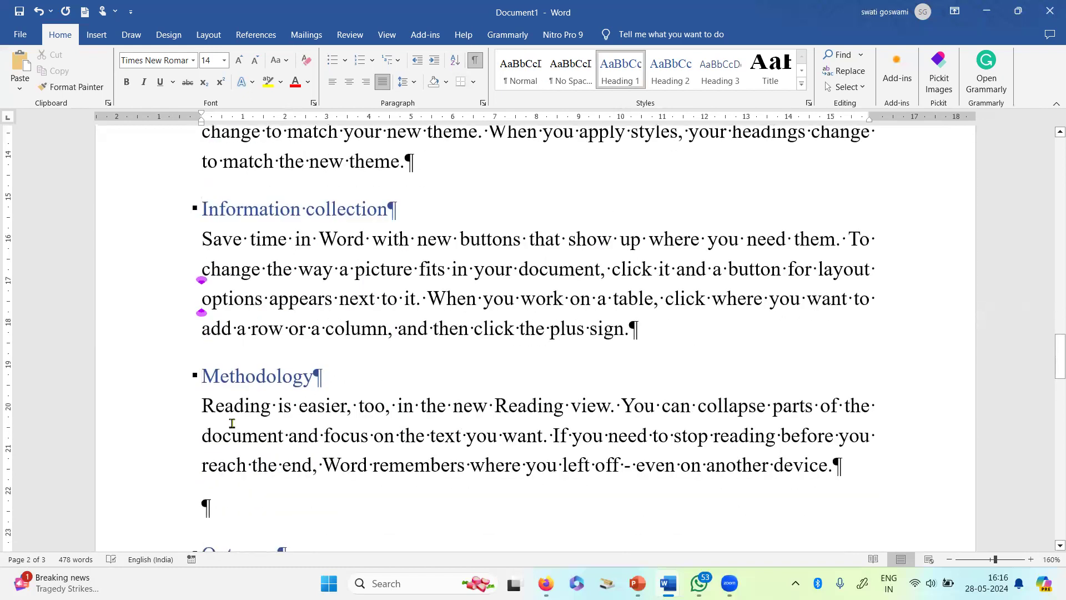
scroll(232, 426, down, 5)
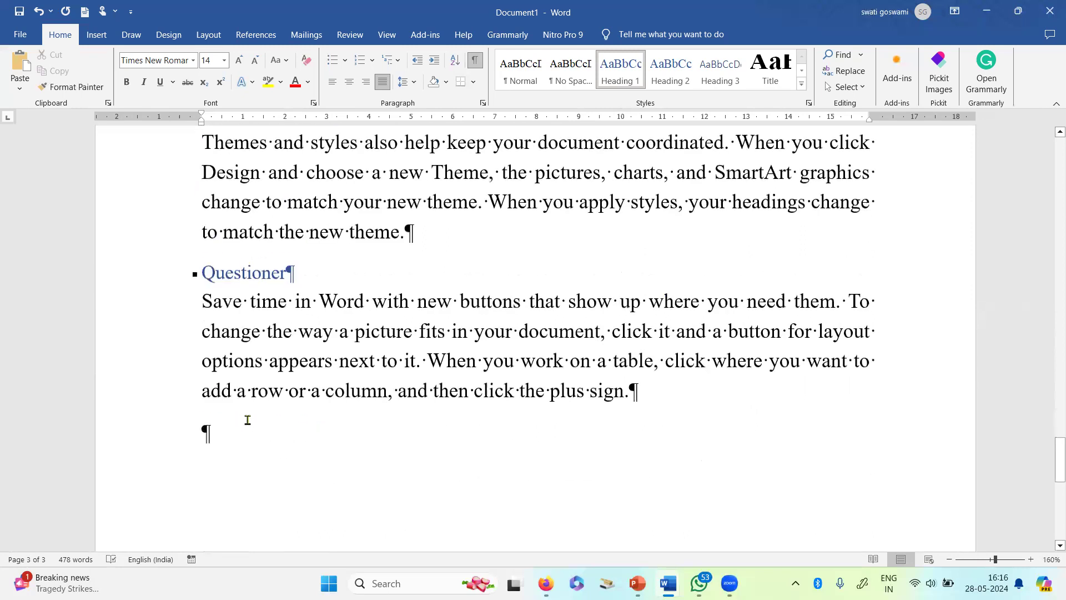
scroll(327, 498, down, 6)
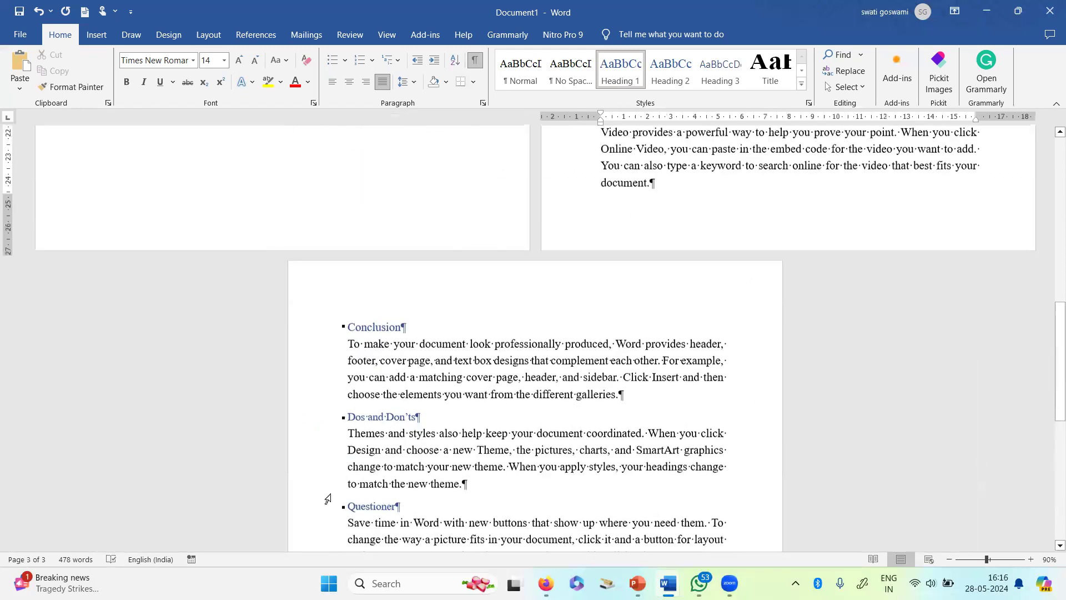
scroll(328, 498, up, 6)
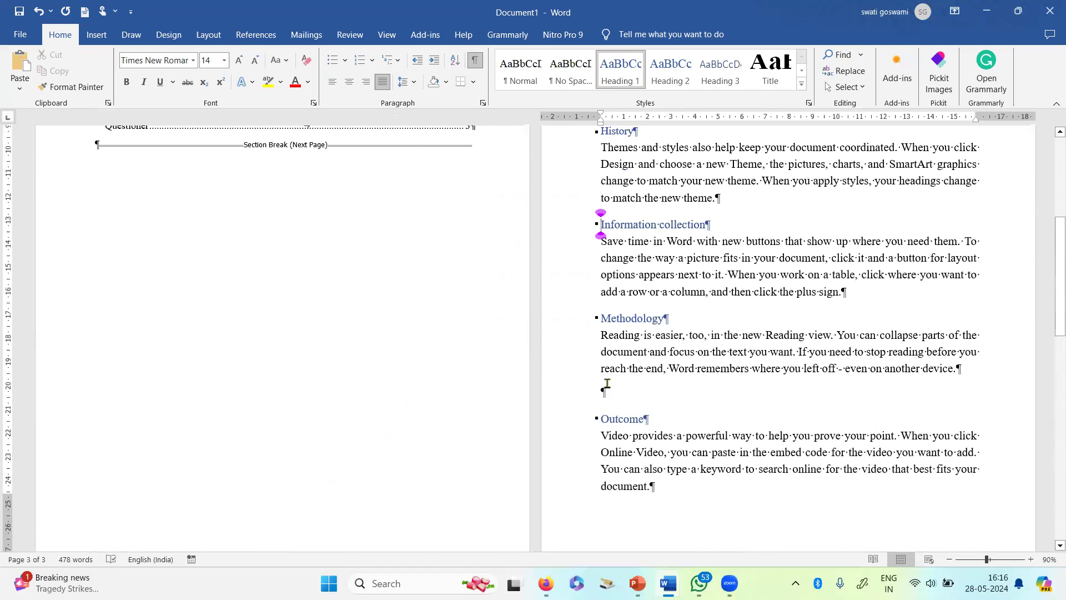
scroll(610, 369, up, 2)
scroll(611, 369, up, 1)
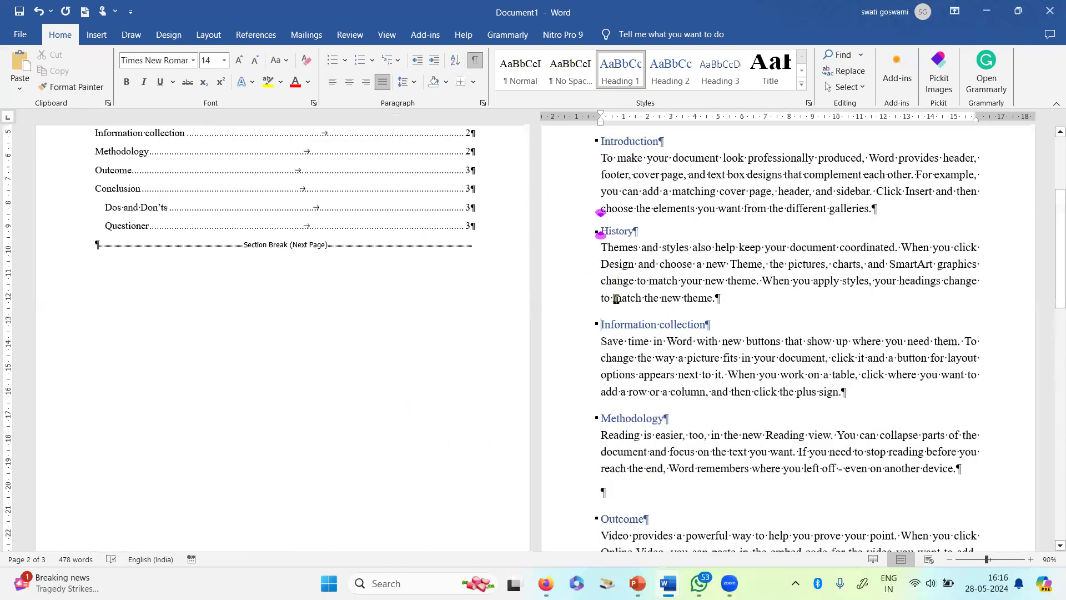
scroll(602, 478, down, 2)
click(617, 395)
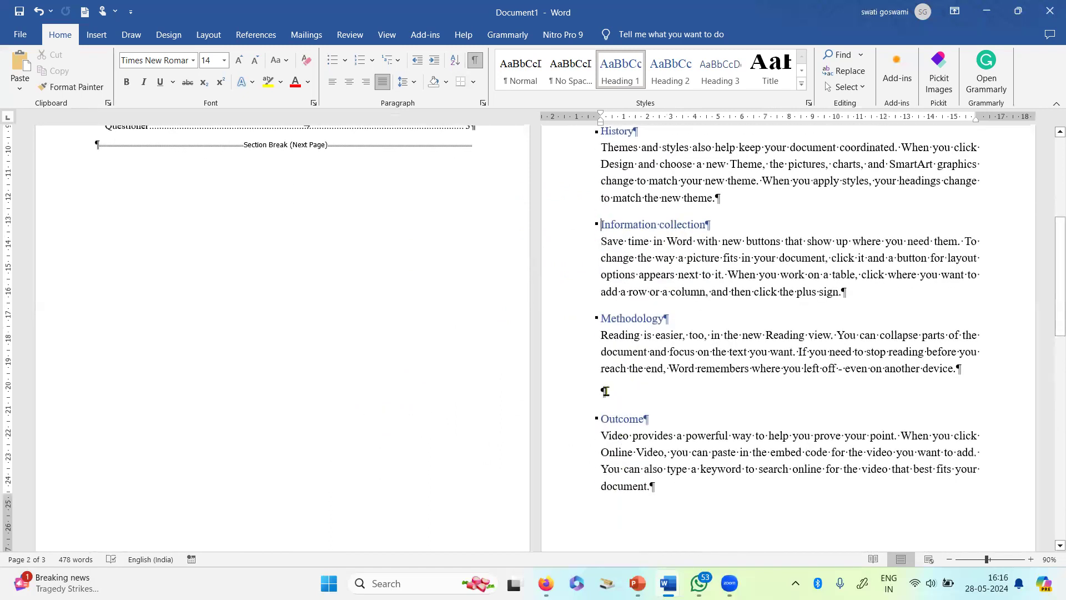
key(Delete)
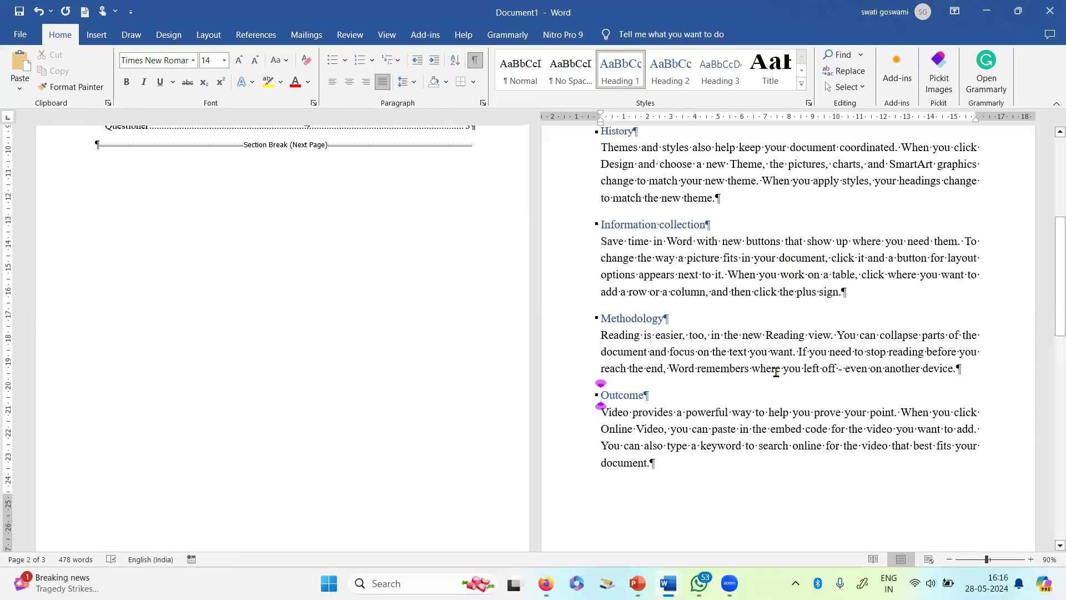
Delete the empty paragraph between the About the project text and the Introduction heading
scroll(780, 349, up, 7)
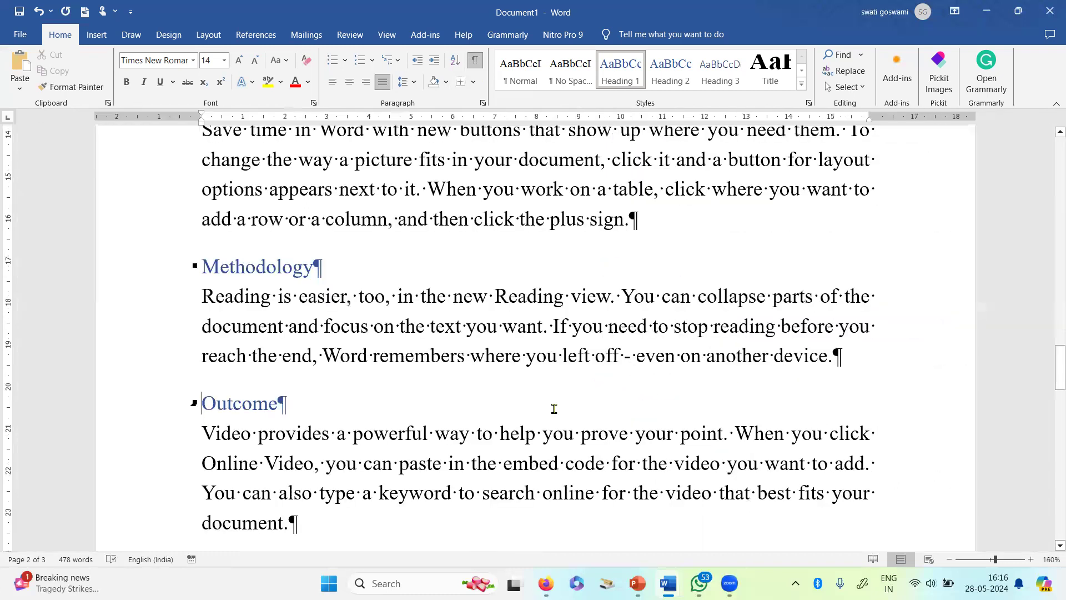
scroll(554, 409, up, 8)
click(222, 434)
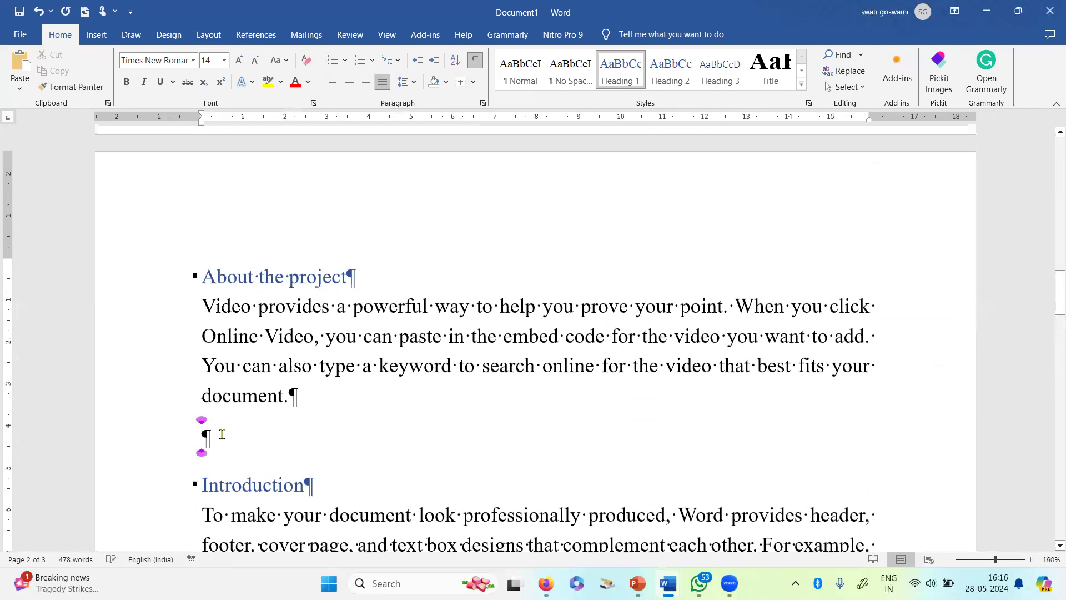
key(Delete)
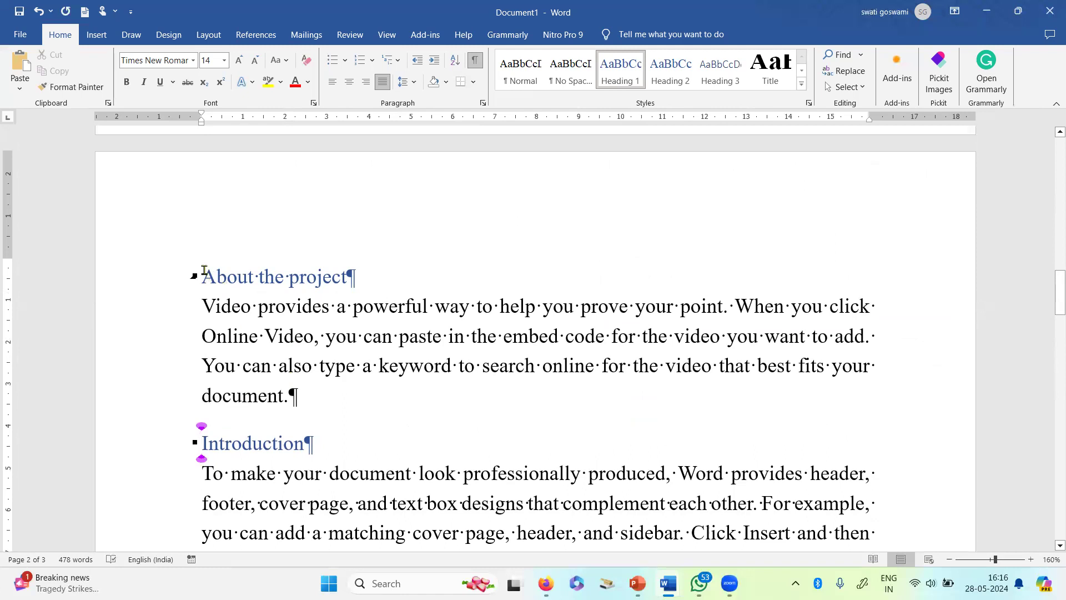
Increase the left indent of the whole body paragraph under the Introduction heading by one level
scroll(247, 373, down, 3)
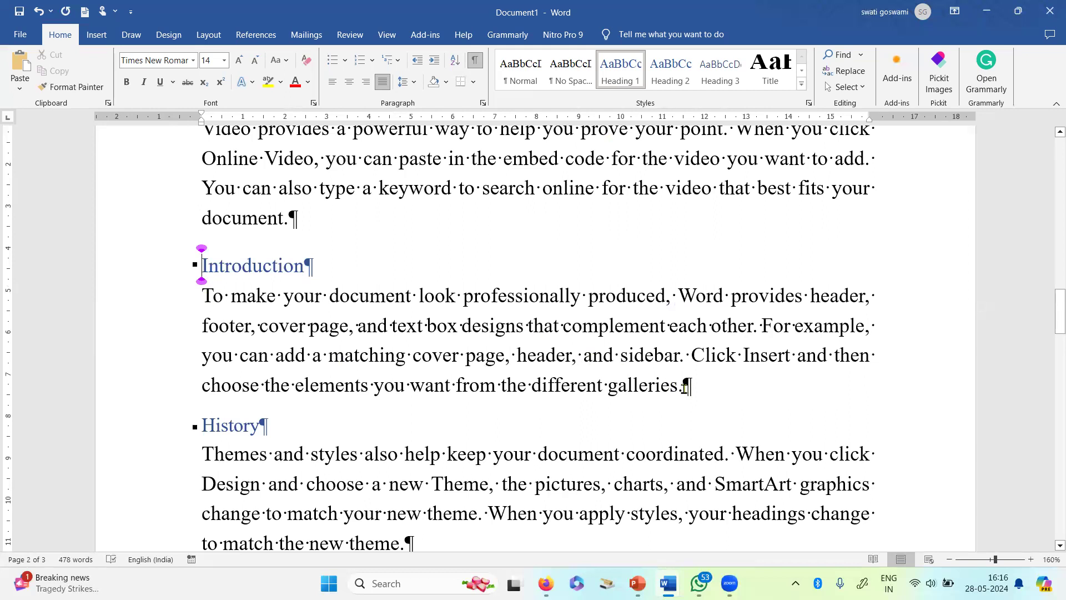
drag(683, 385, 217, 297)
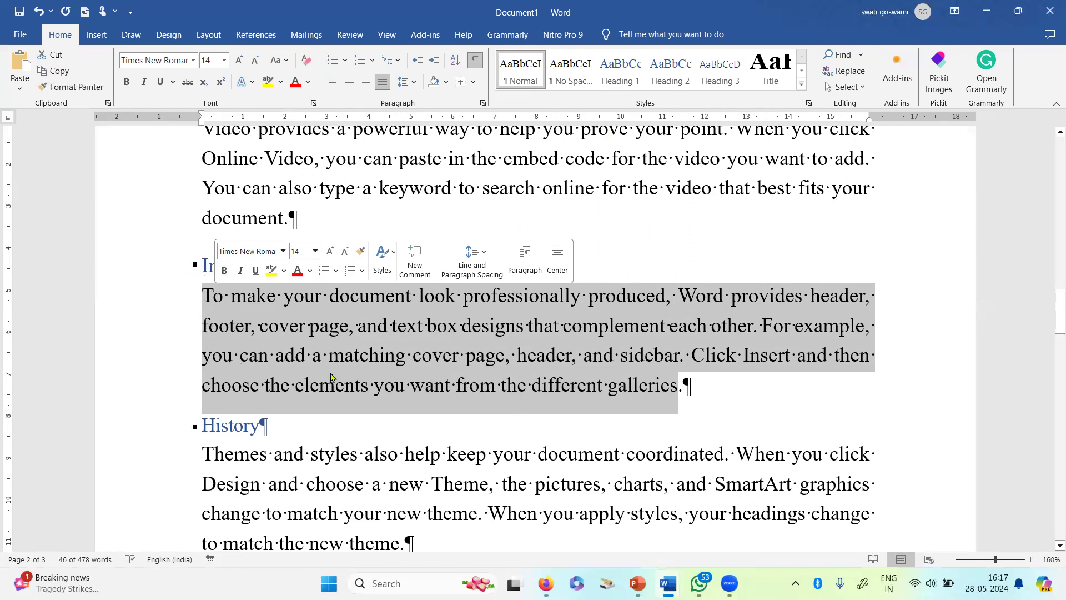
click(396, 373)
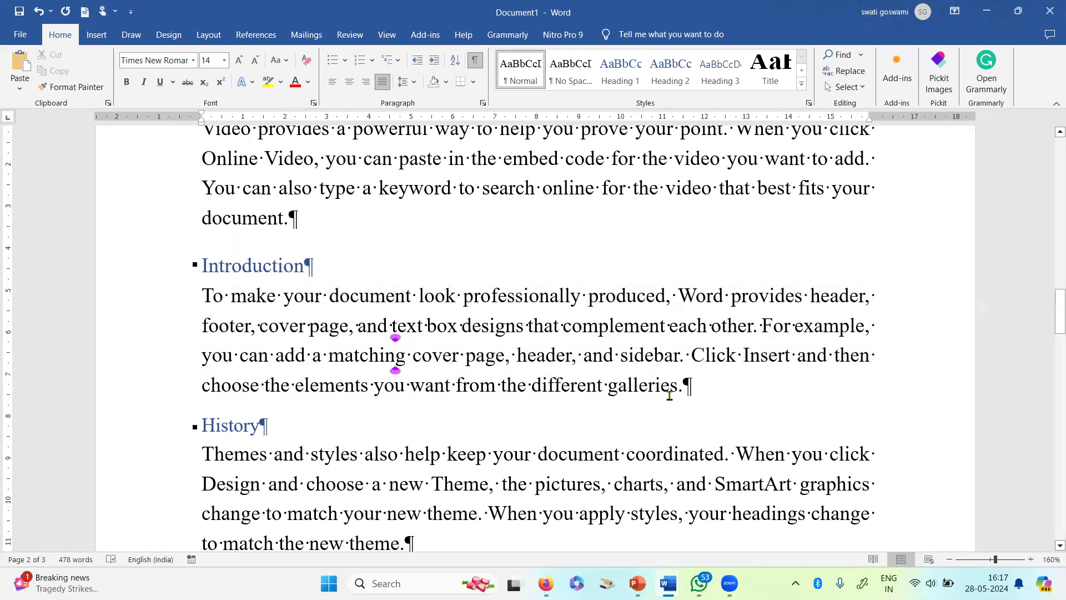
drag(689, 387, 214, 301)
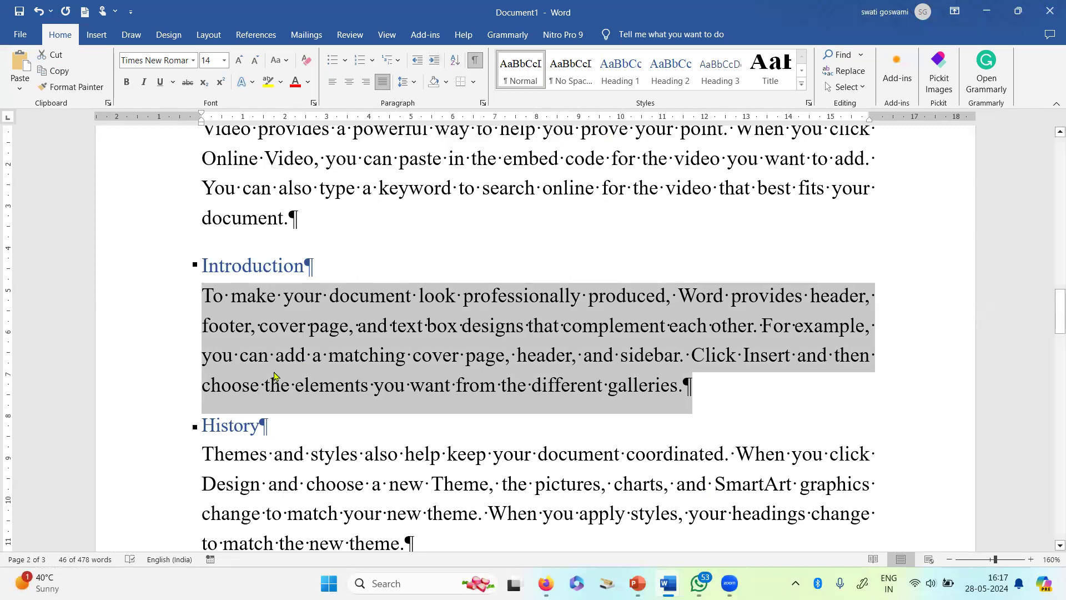
click(435, 63)
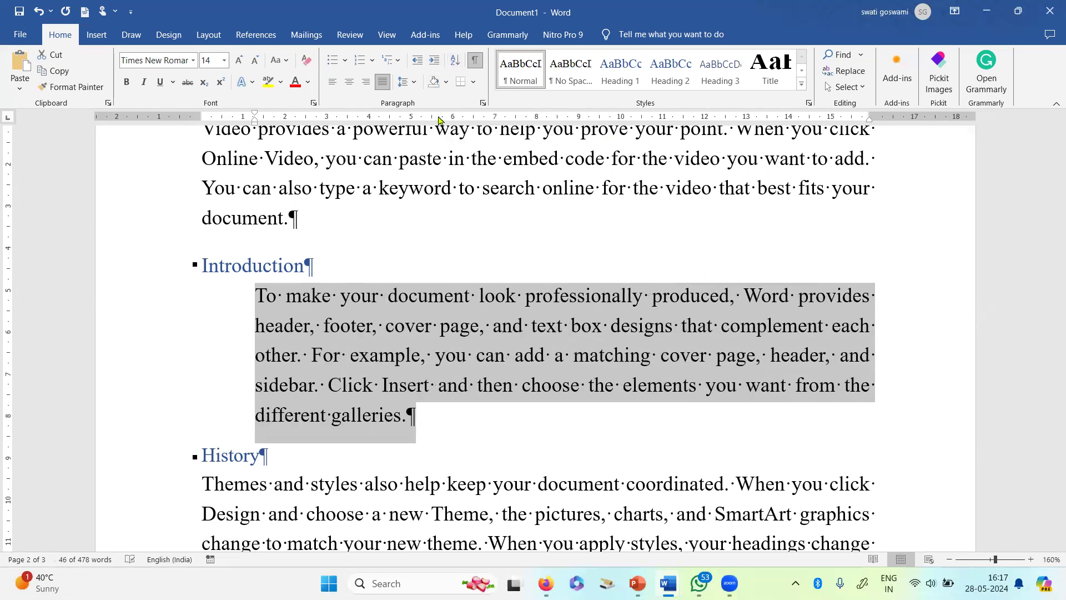
Indent the body paragraph under the About the project heading by one level
scroll(353, 293, up, 3)
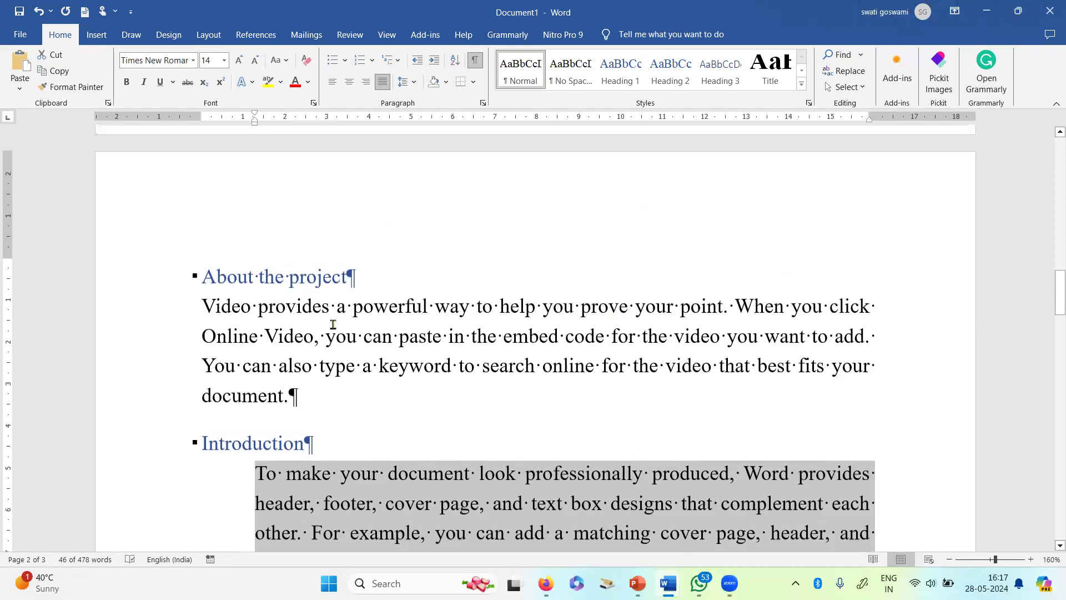
drag(307, 393, 203, 307)
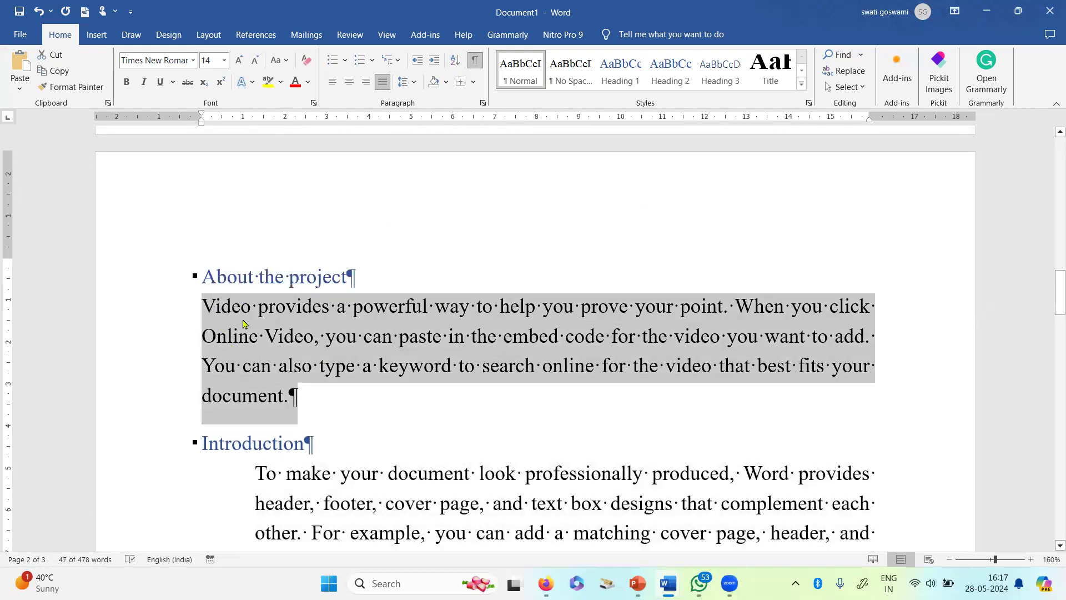
click(433, 65)
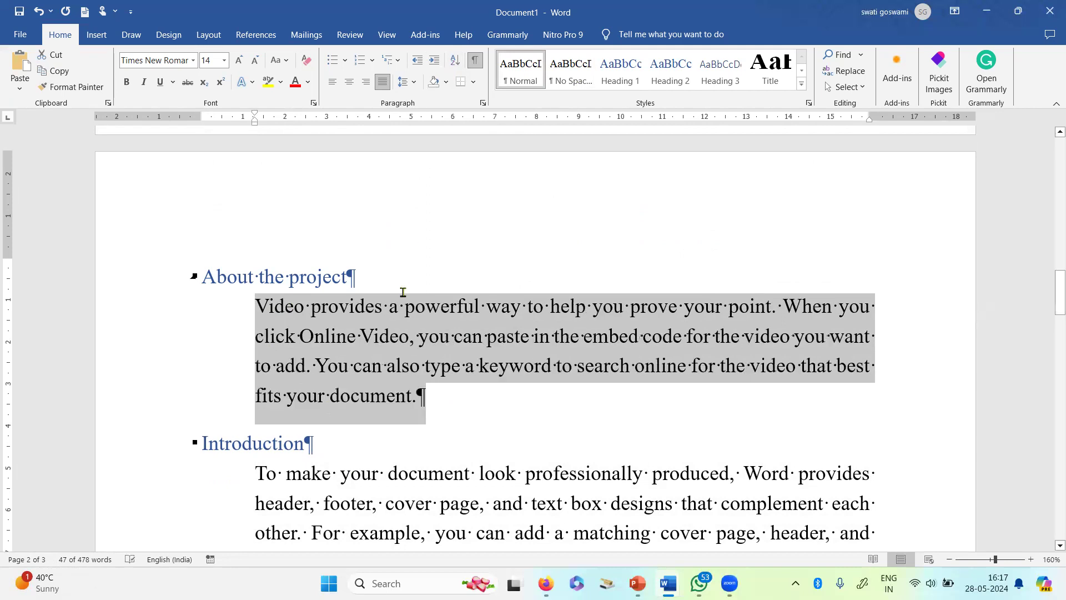
Indent the body paragraph under the History heading by one level
scroll(405, 293, down, 2)
scroll(400, 302, down, 7)
scroll(414, 389, up, 3)
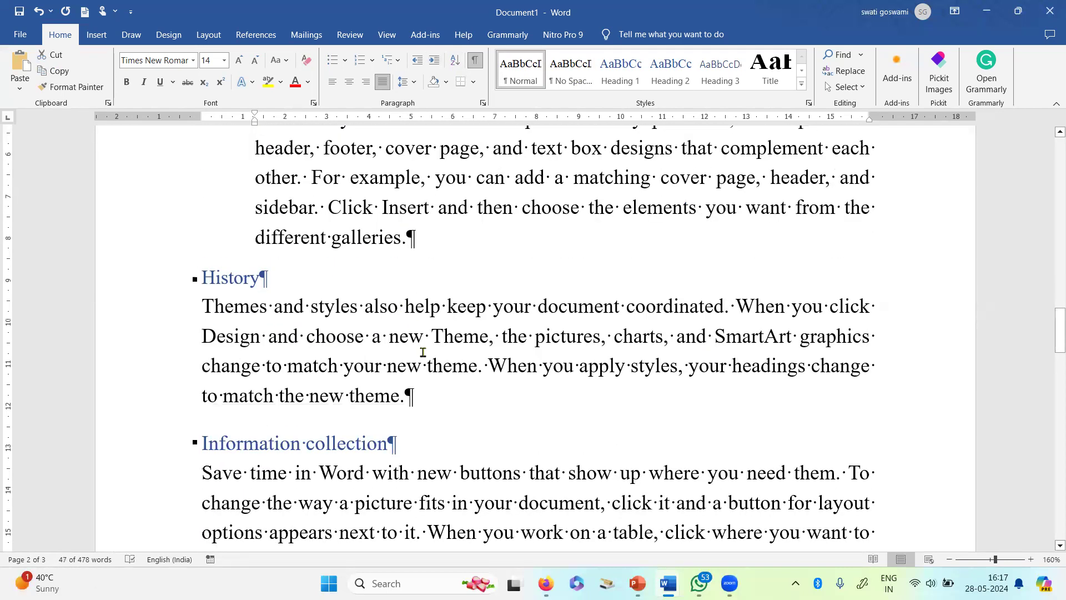
drag(413, 388, 201, 305)
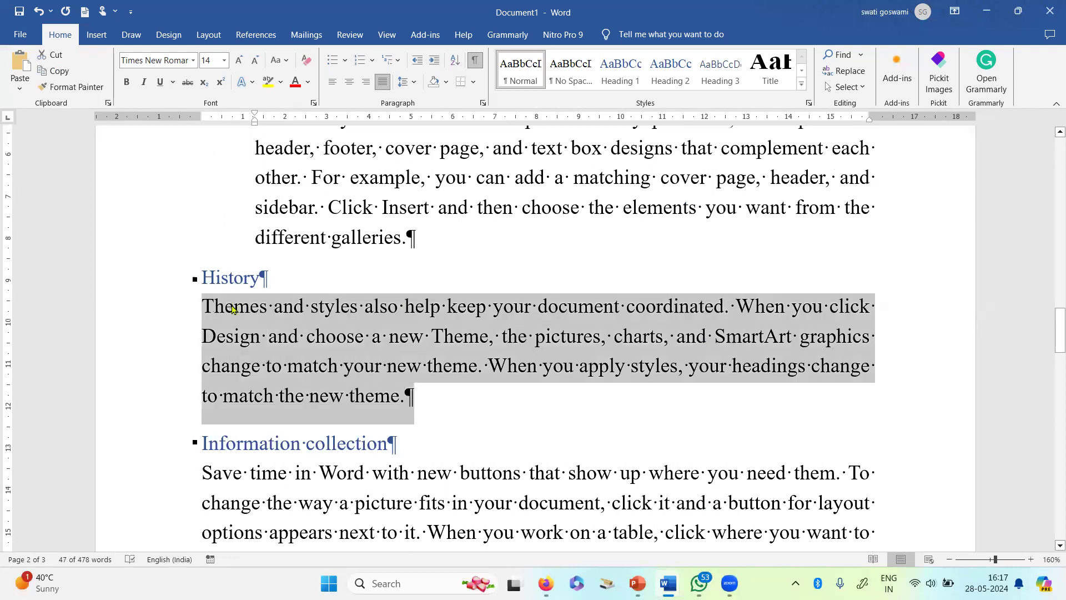
click(434, 60)
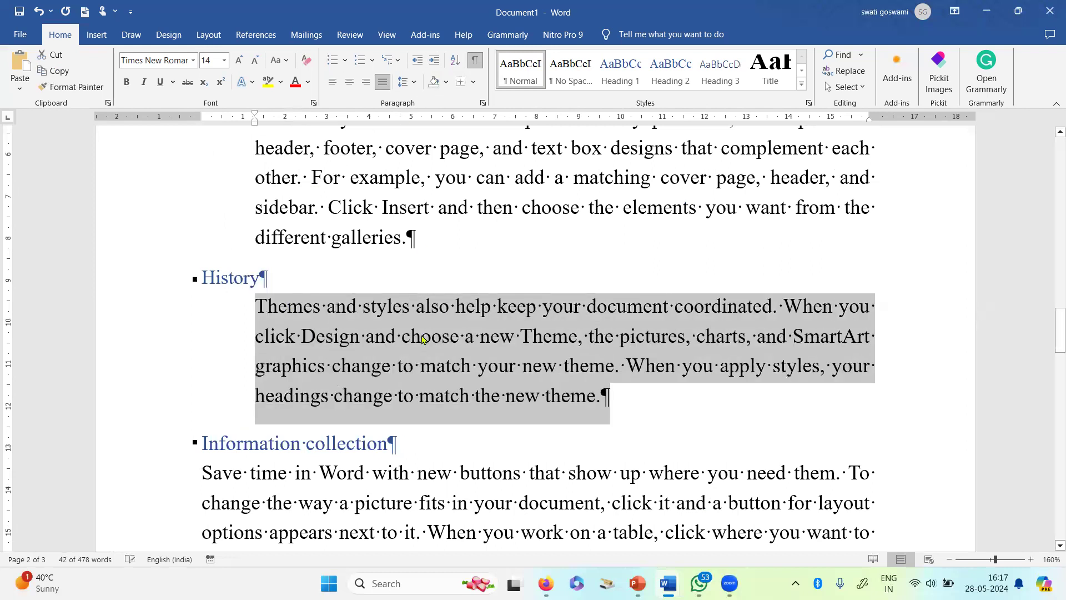
Indent the body paragraph under the Information collection heading by one level
scroll(528, 383, down, 3)
drag(638, 385, 202, 295)
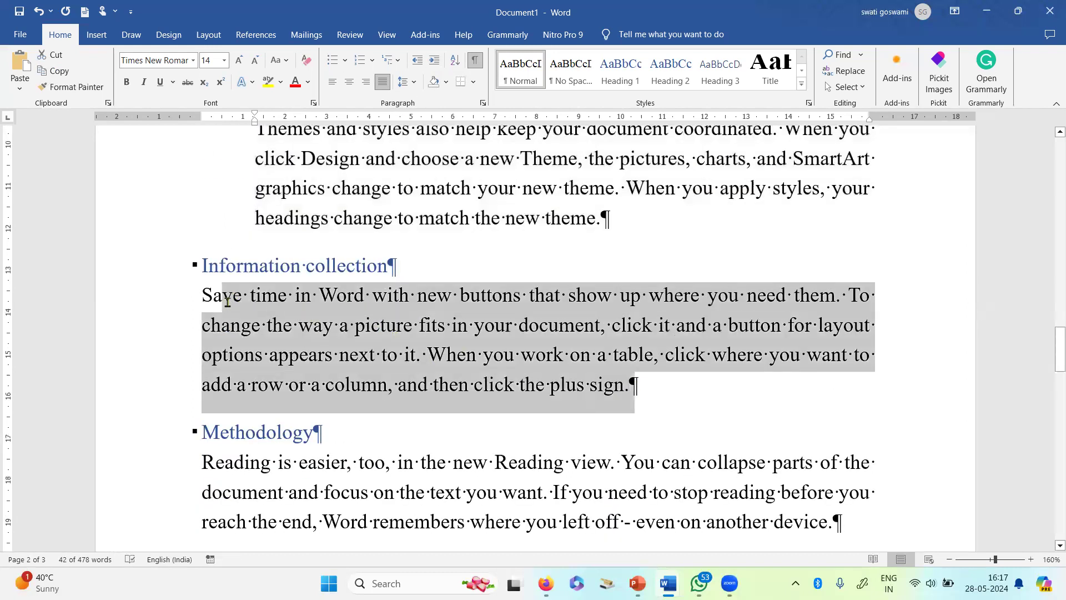
click(439, 63)
Examine how the indented body paragraphs line up beneath their headings from About the project to Outcome
scroll(483, 295, up, 4)
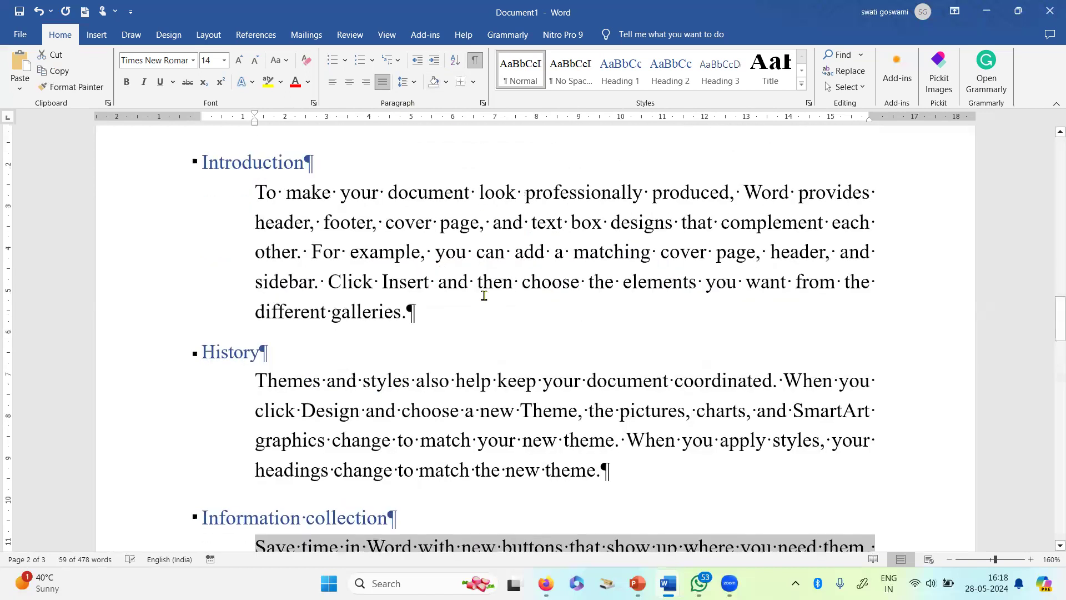
scroll(483, 295, up, 3)
scroll(472, 314, down, 2)
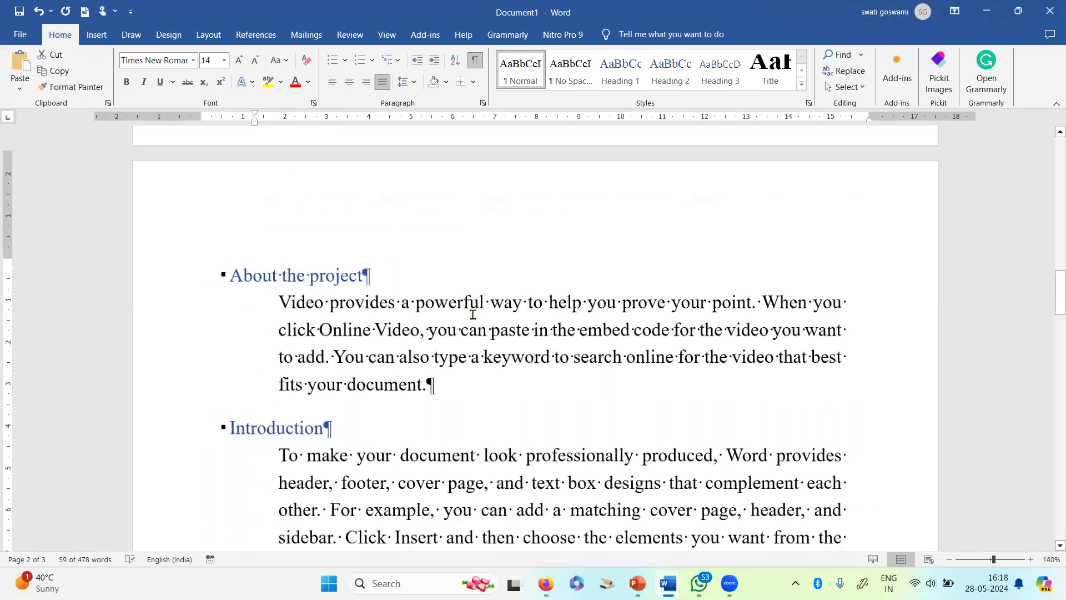
scroll(472, 314, down, 4)
scroll(473, 314, down, 4)
scroll(473, 314, up, 2)
scroll(472, 315, up, 1)
scroll(473, 314, down, 4)
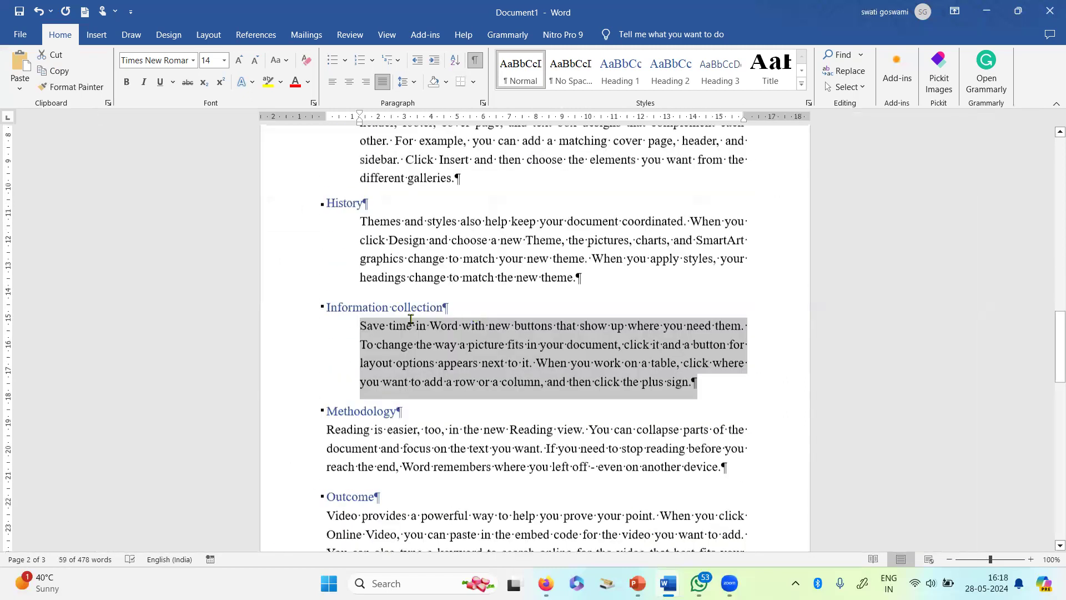
scroll(411, 319, down, 4)
scroll(372, 347, up, 12)
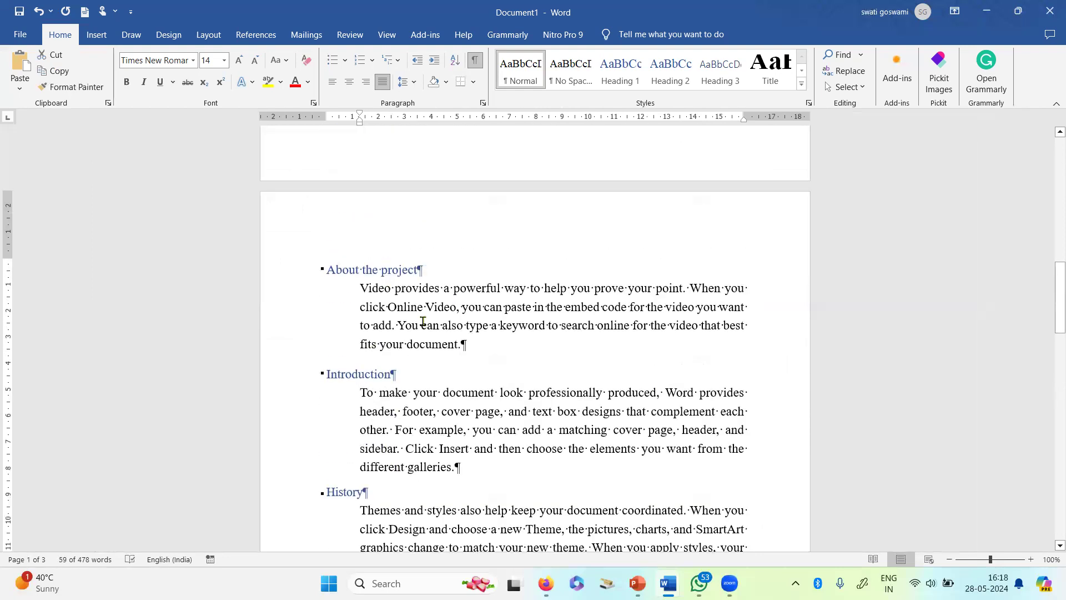
ctrl+scroll(423, 321, up, 7)
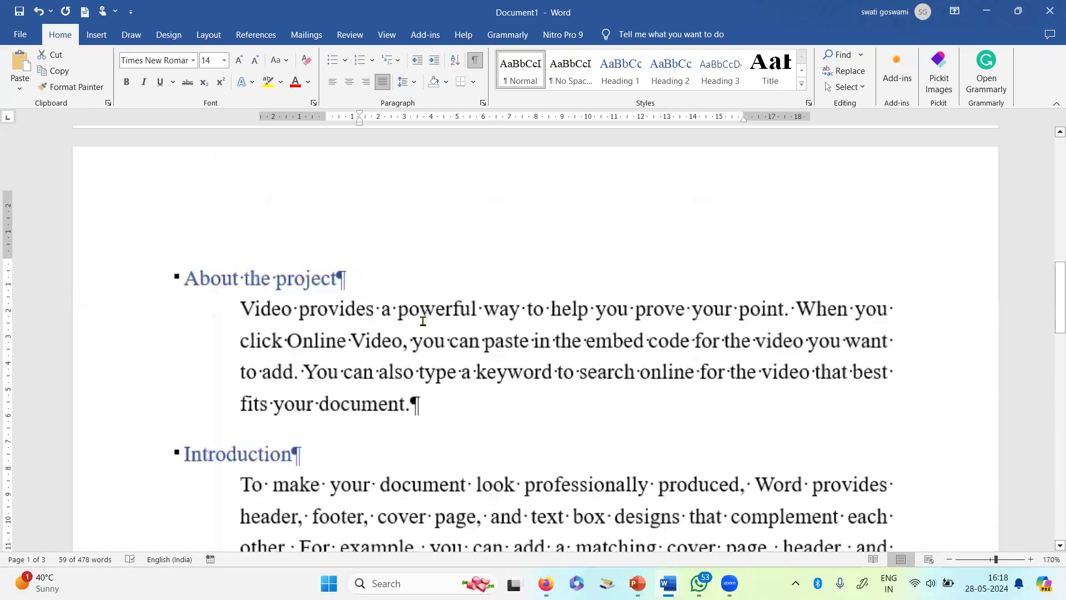
ctrl+scroll(423, 321, up, 6)
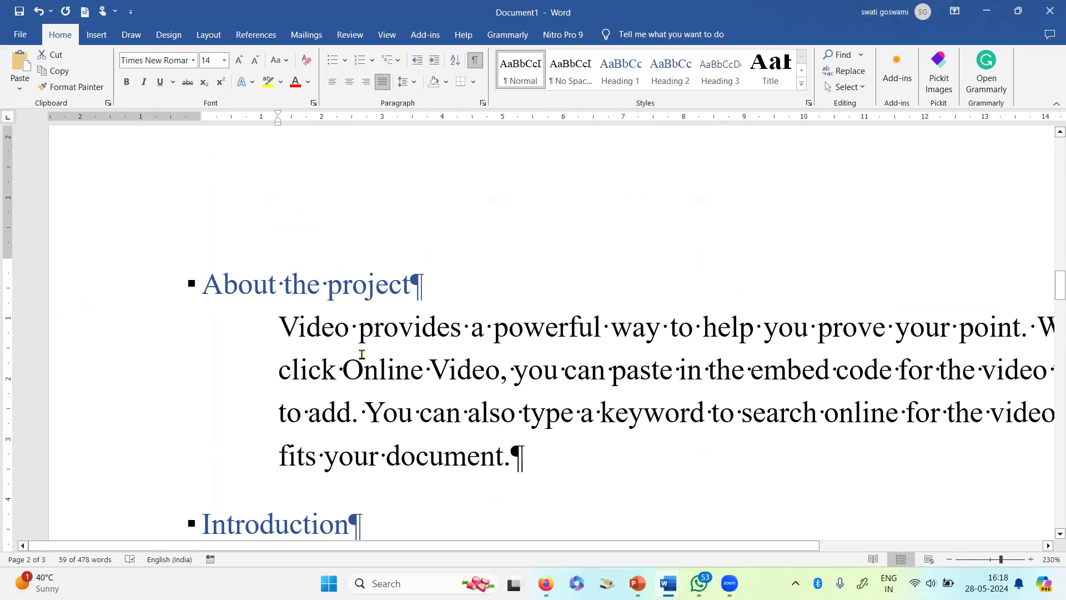
ctrl+scroll(363, 354, down, 4)
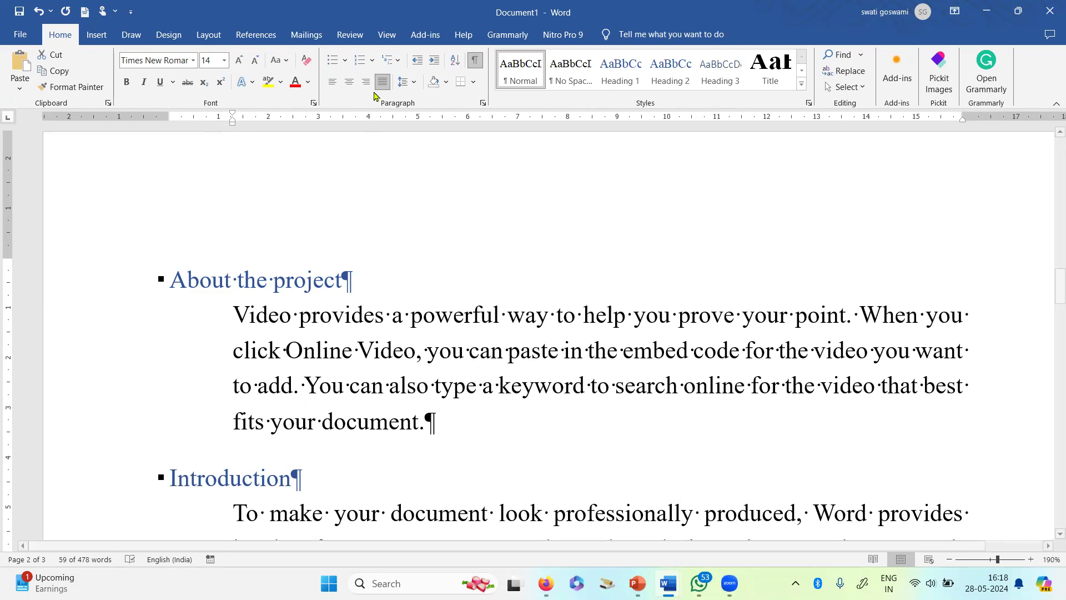
Hide the document rulers and show them again
key(alt+w)
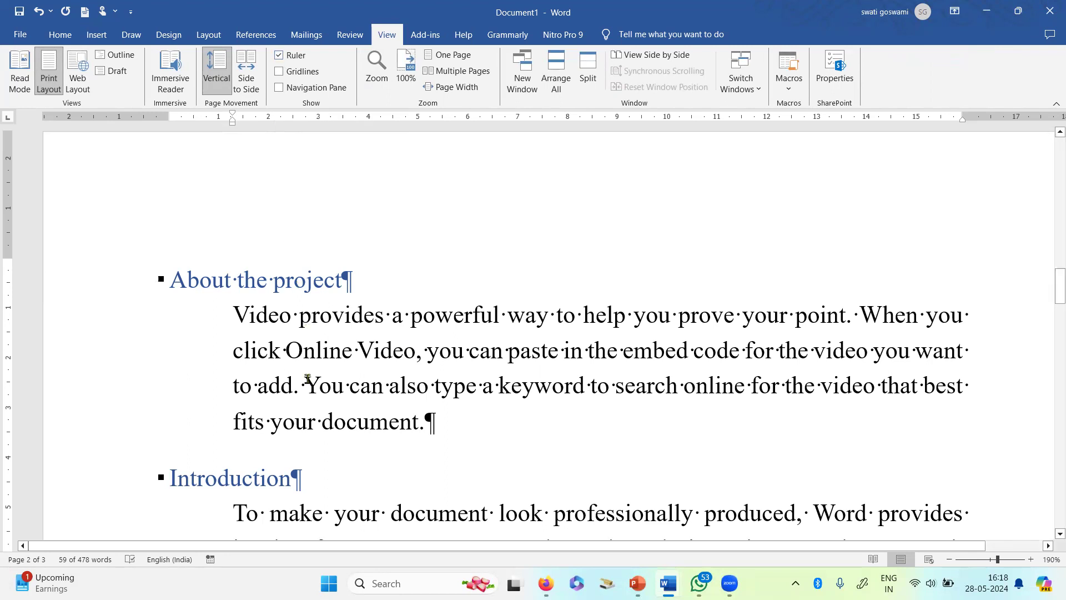
click(279, 60)
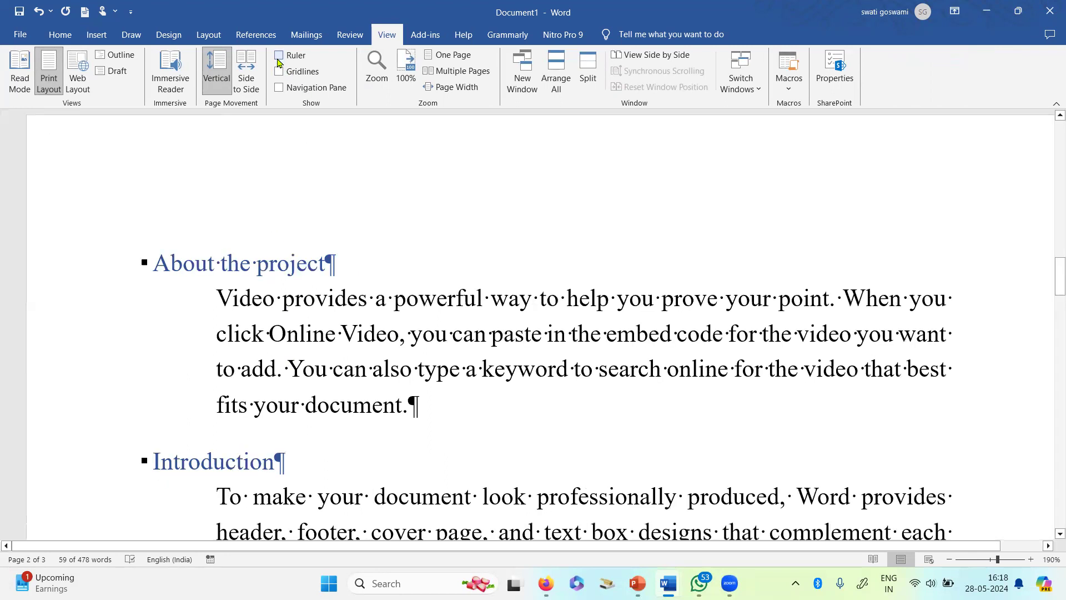
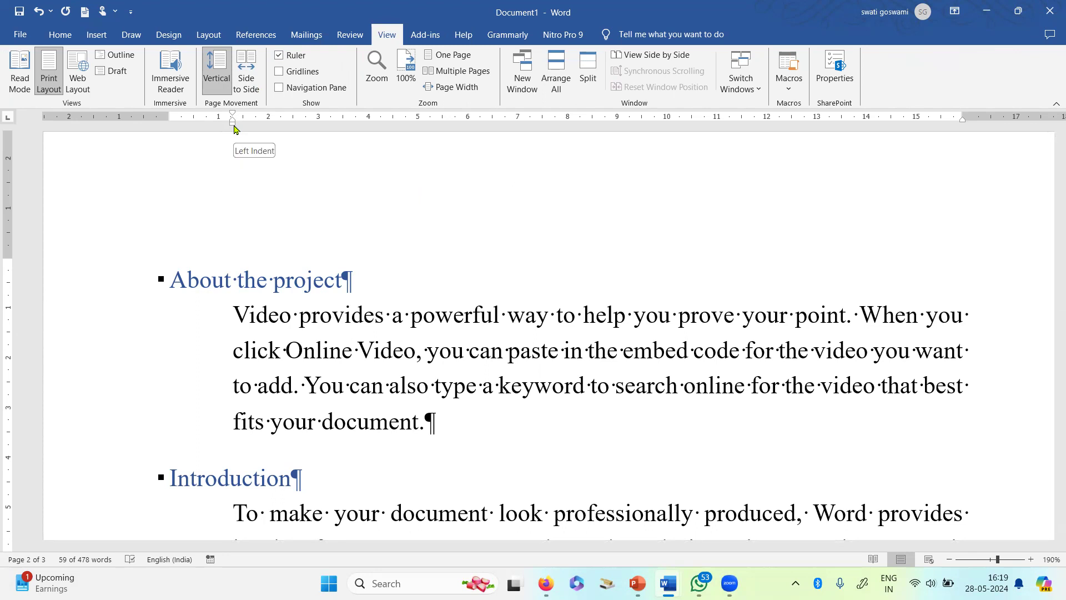
Compare the indented sections with the Methodology and Outcome text across the pages at a smaller zoom
scroll(265, 165, down, 4)
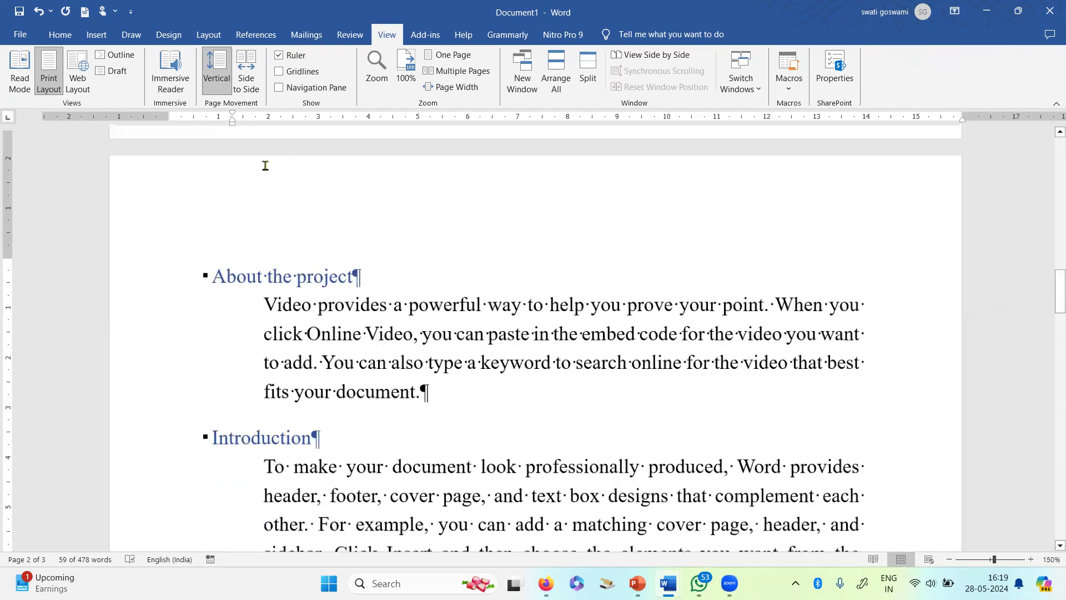
scroll(266, 166, down, 1)
scroll(265, 166, down, 3)
scroll(298, 248, up, 2)
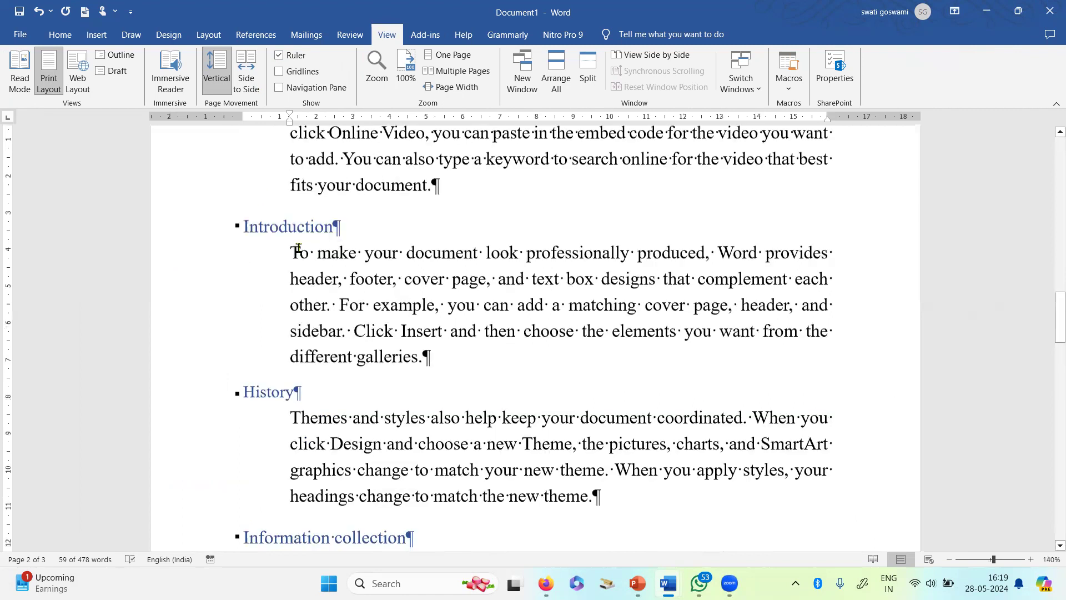
scroll(299, 248, up, 1)
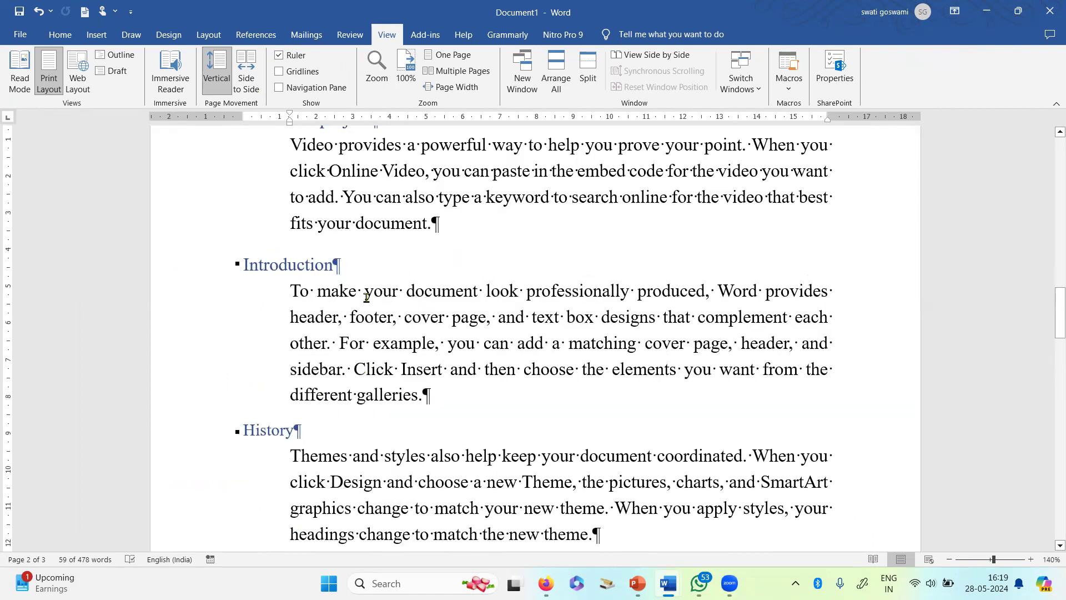
scroll(381, 350, up, 5)
scroll(381, 358, up, 3)
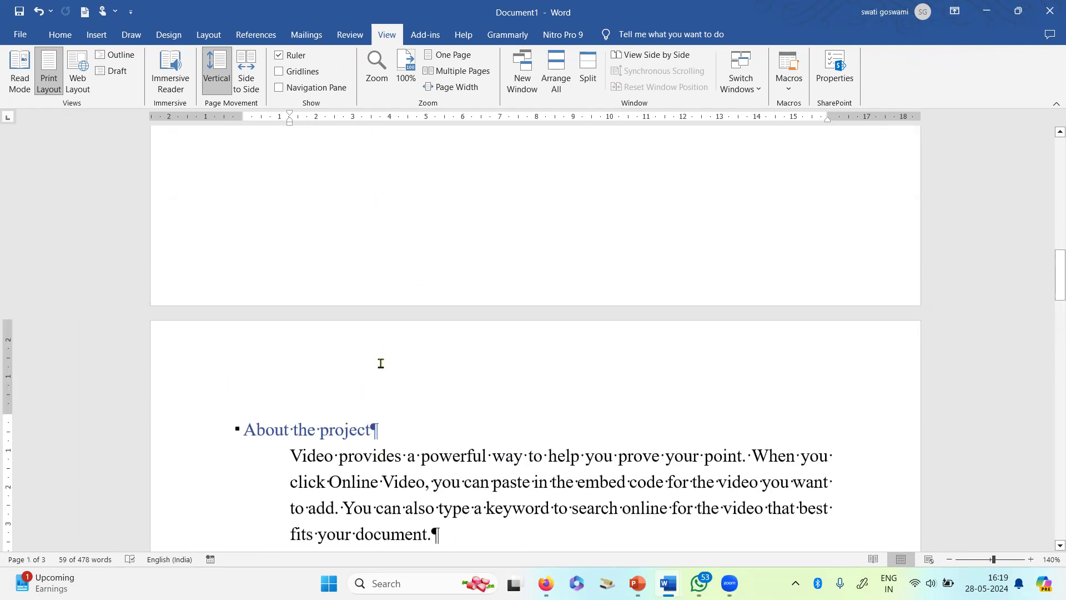
scroll(381, 364, down, 4)
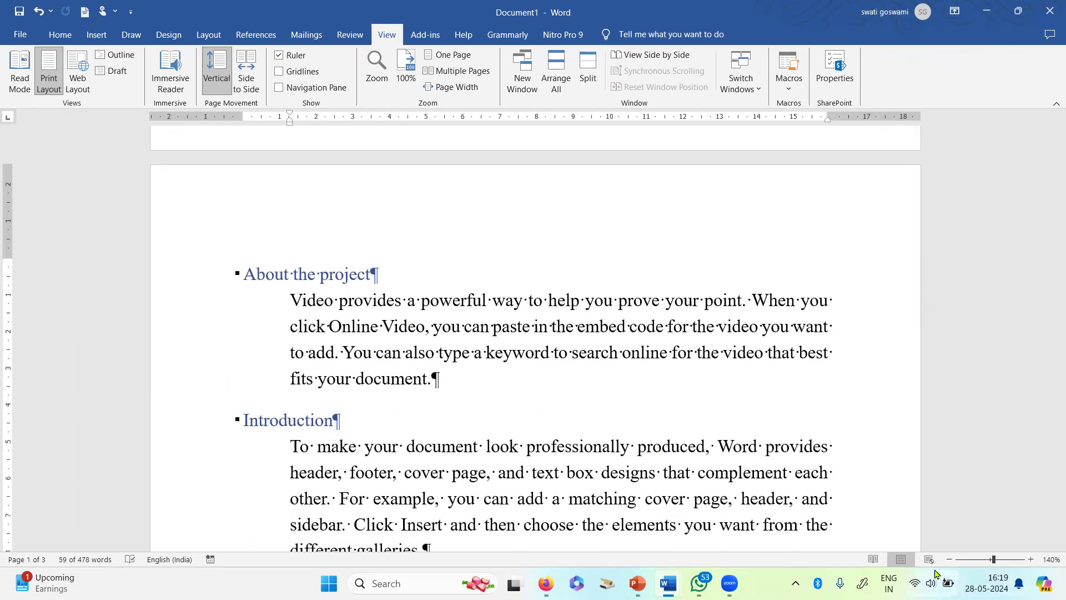
click(950, 559)
click(949, 559)
click(950, 559)
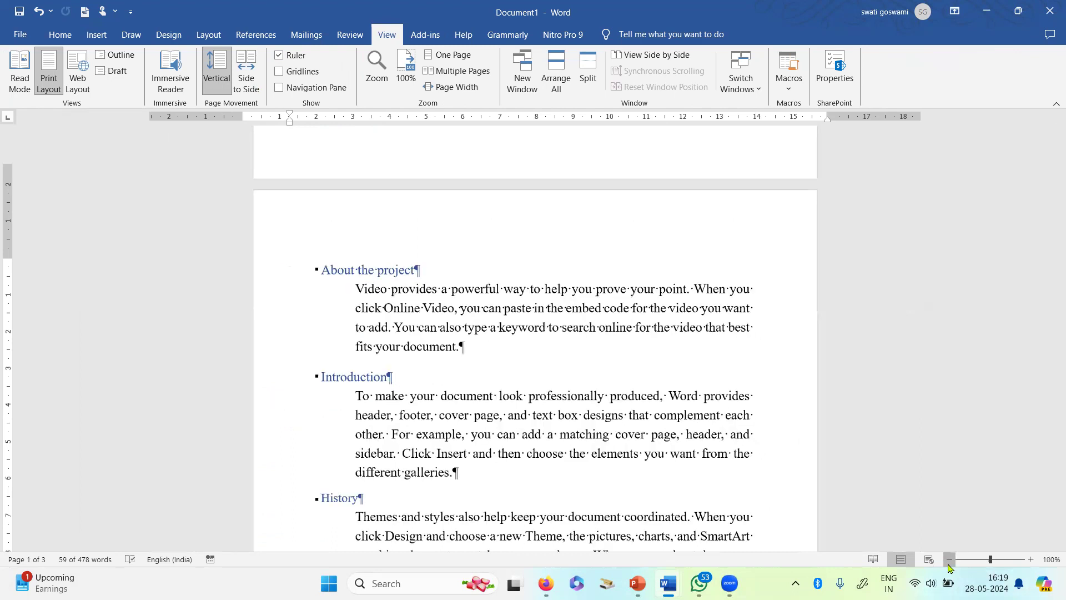
click(950, 560)
click(950, 560)
scroll(778, 369, down, 3)
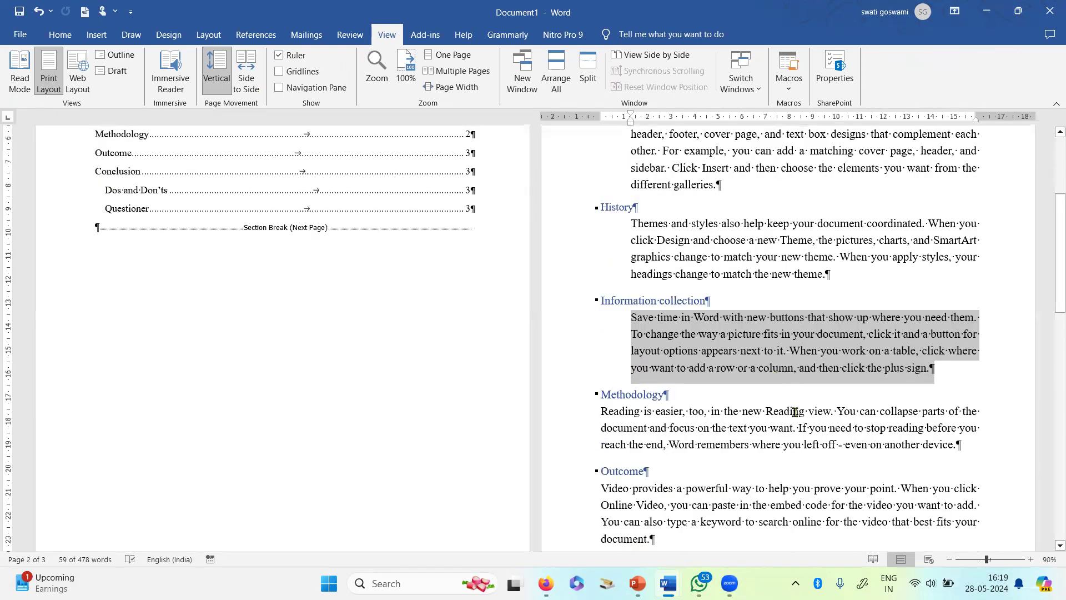
Set the line spacing of the body paragraph under the Information collection heading to 2.0
click(1031, 560)
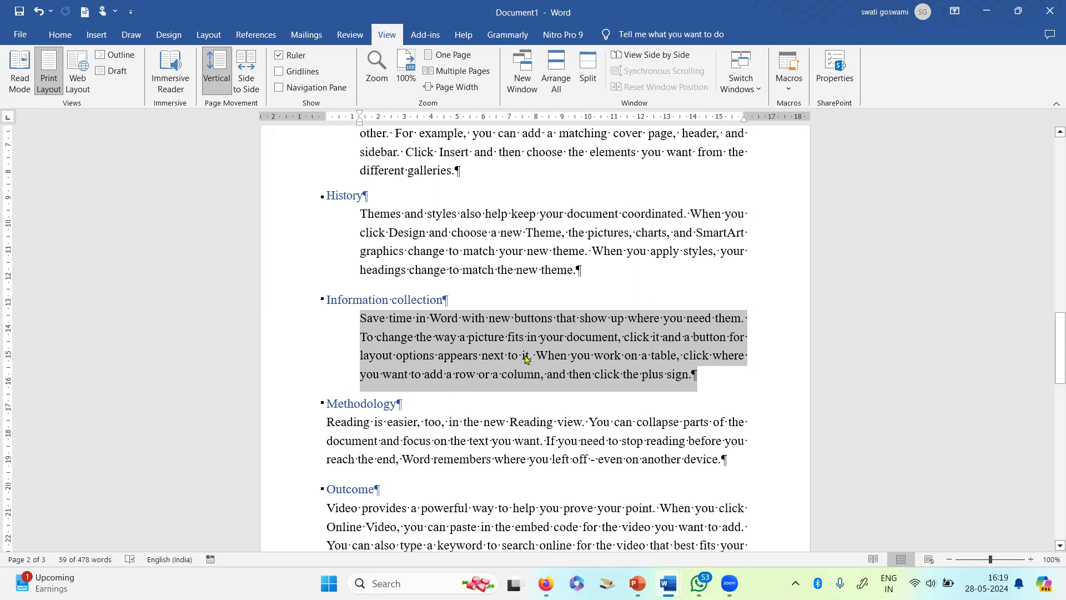
click(56, 38)
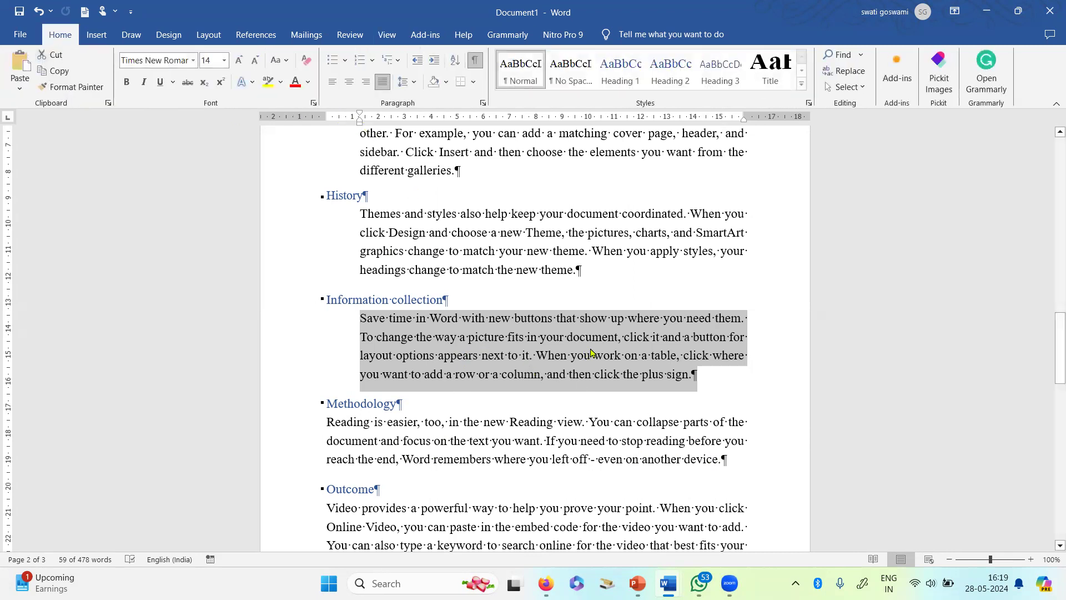
click(414, 82)
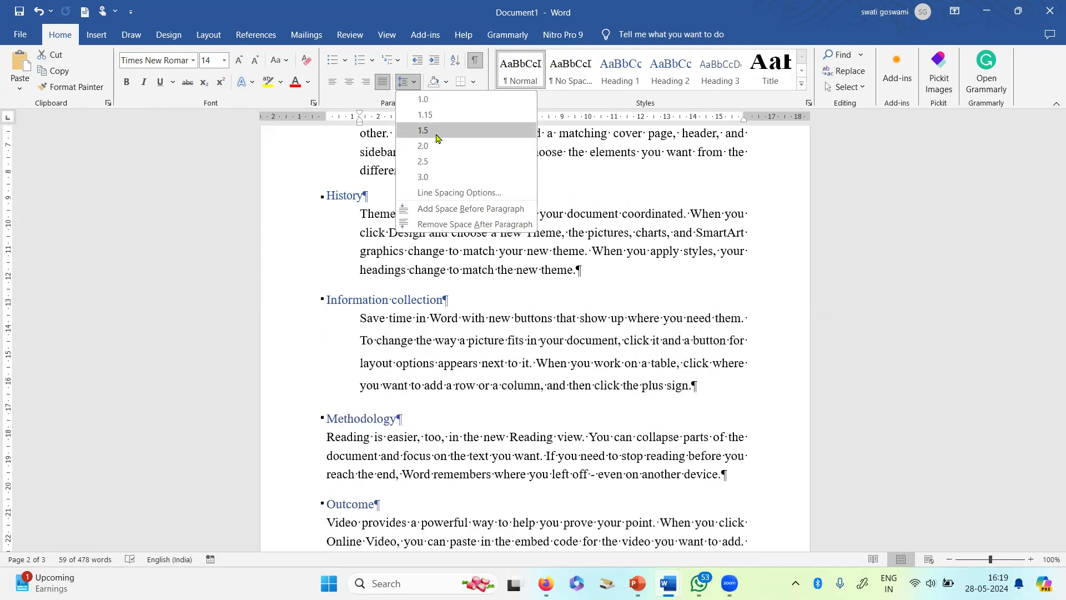
click(423, 146)
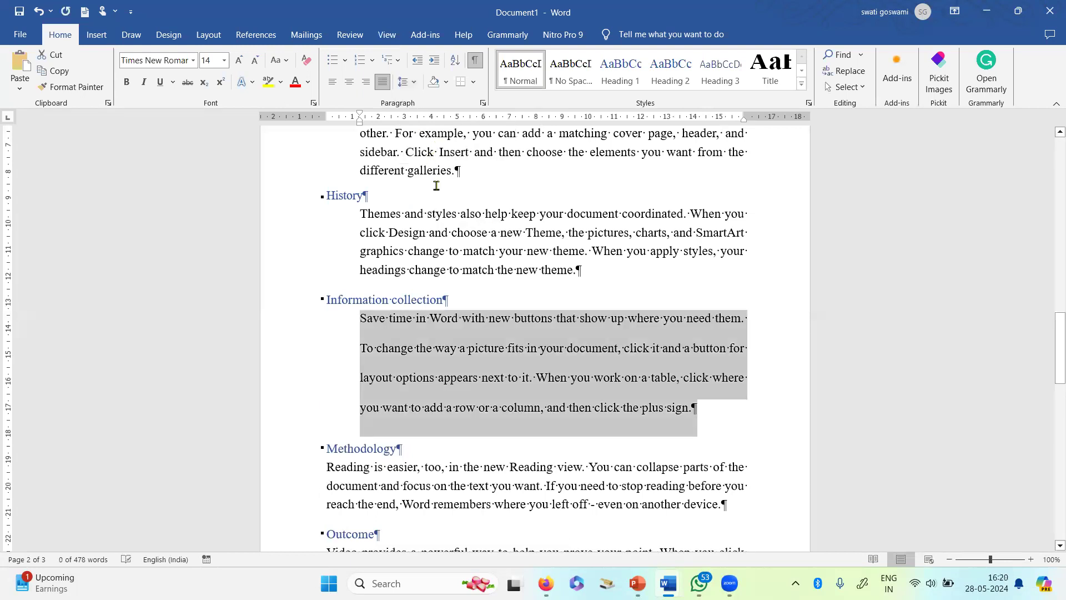
click(542, 334)
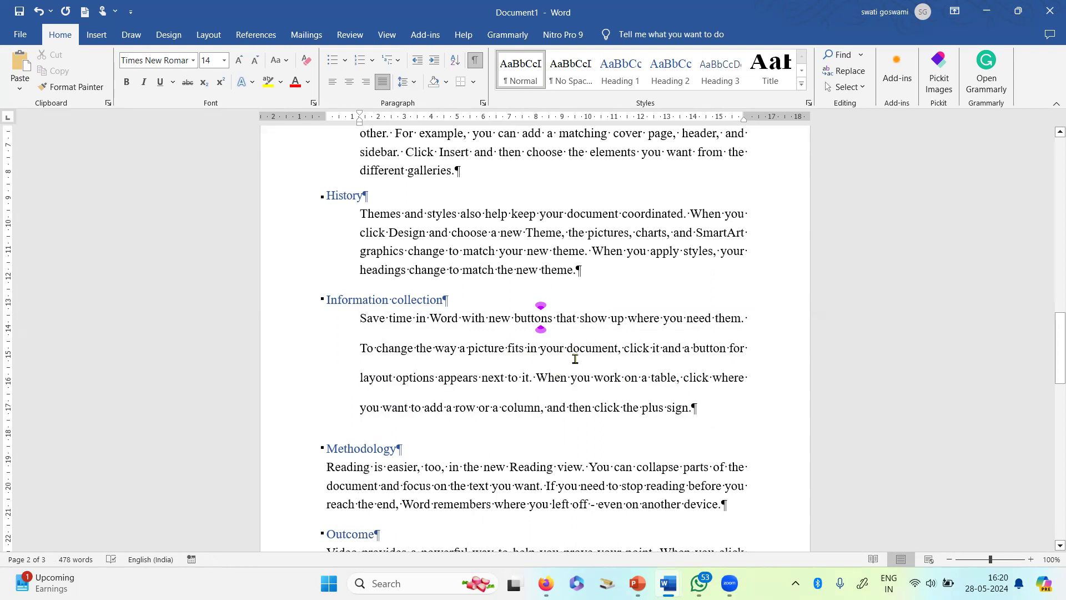
Compare the line spacing of the Information collection paragraph with the other sections and look over the table of contents and following pages
scroll(574, 350, up, 2)
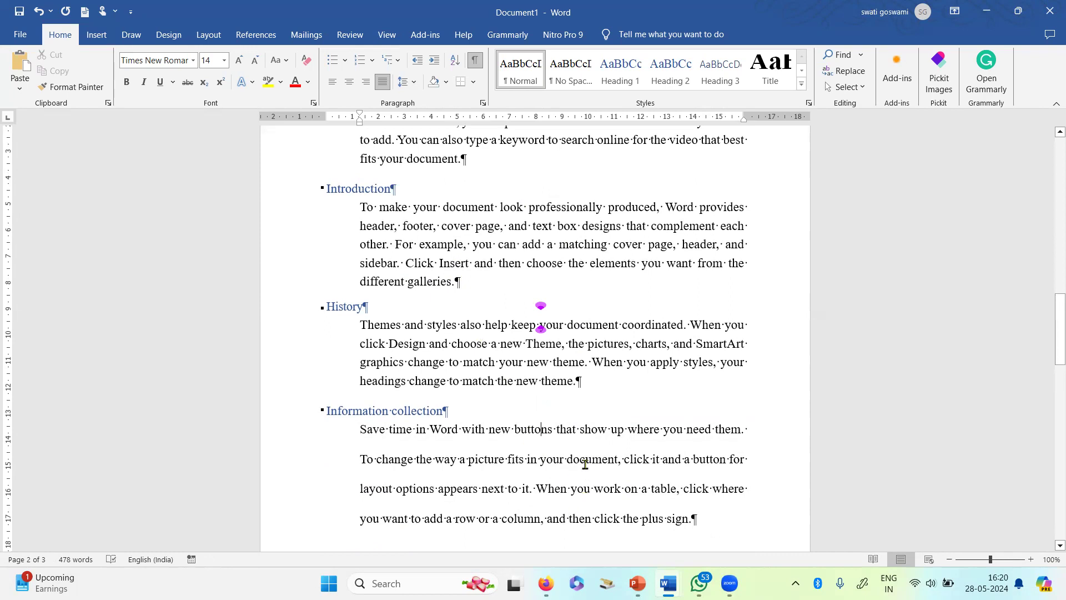
scroll(585, 465, down, 2)
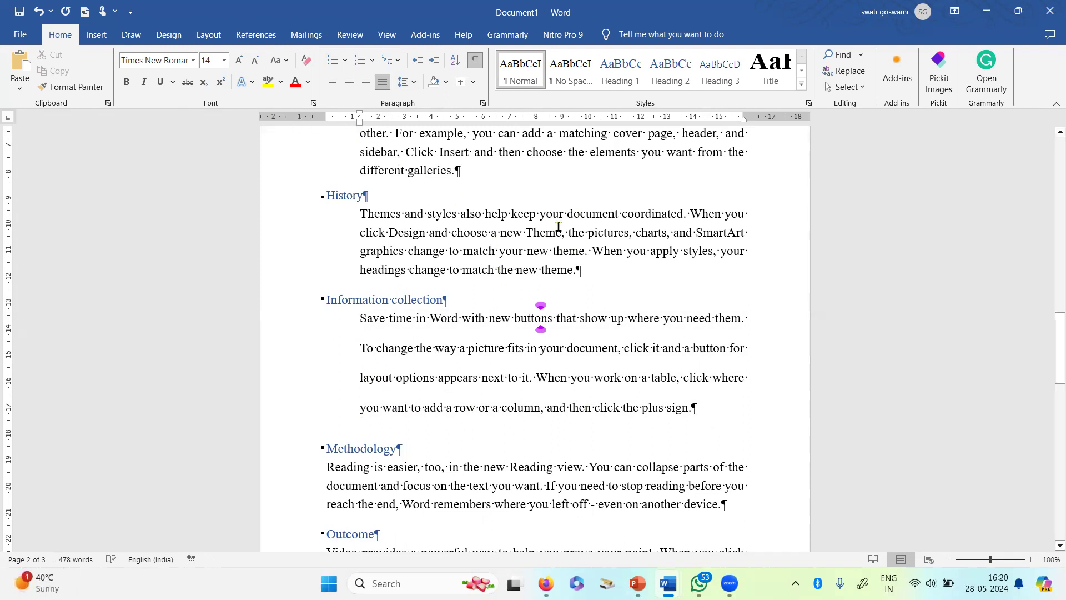
scroll(502, 339, up, 12)
click(490, 341)
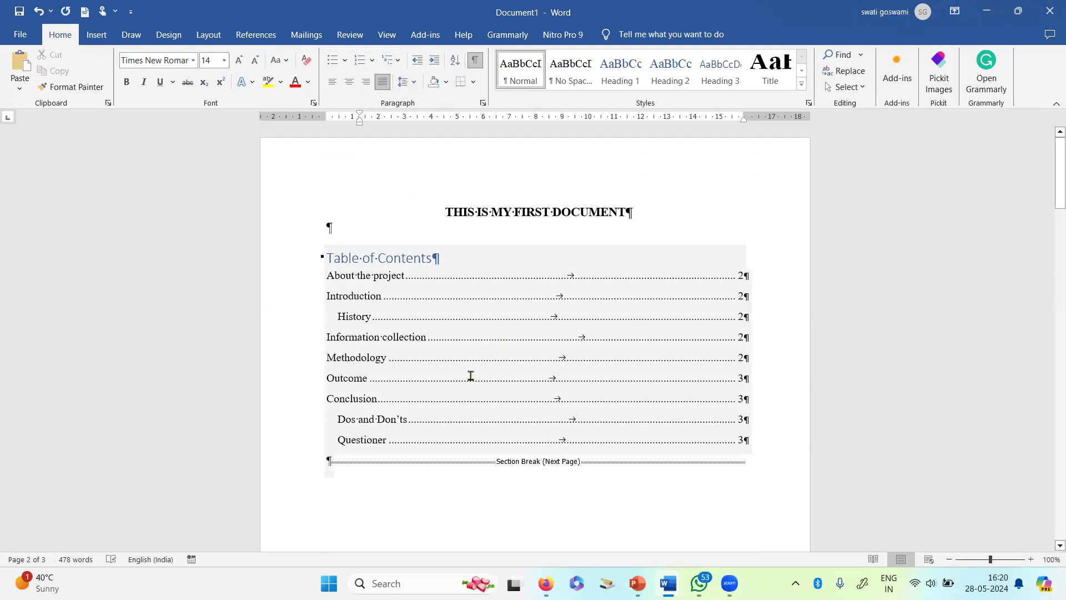
scroll(550, 352, down, 15)
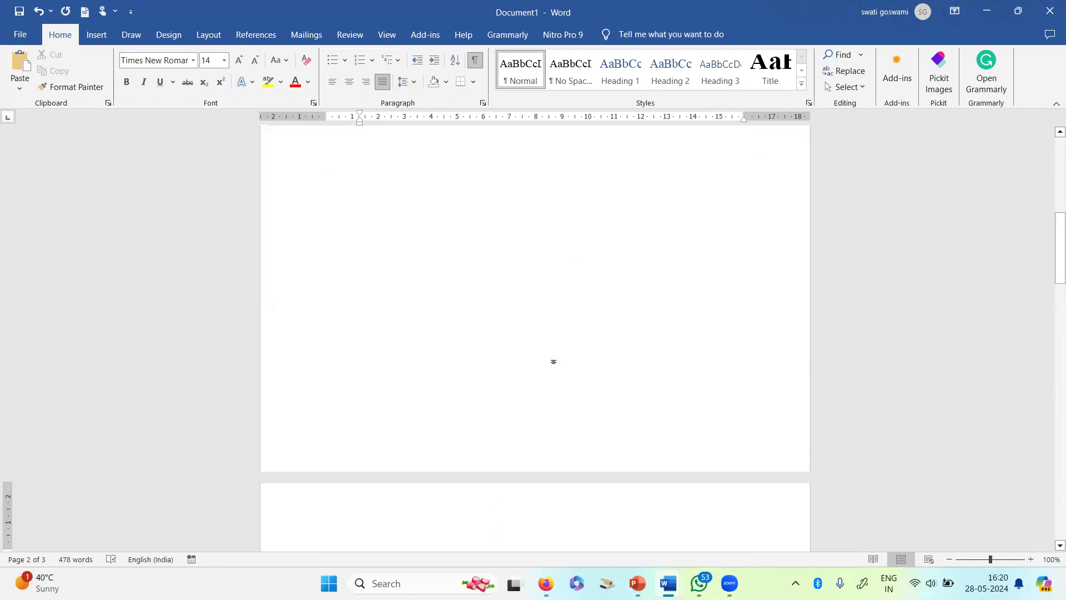
scroll(554, 357, down, 7)
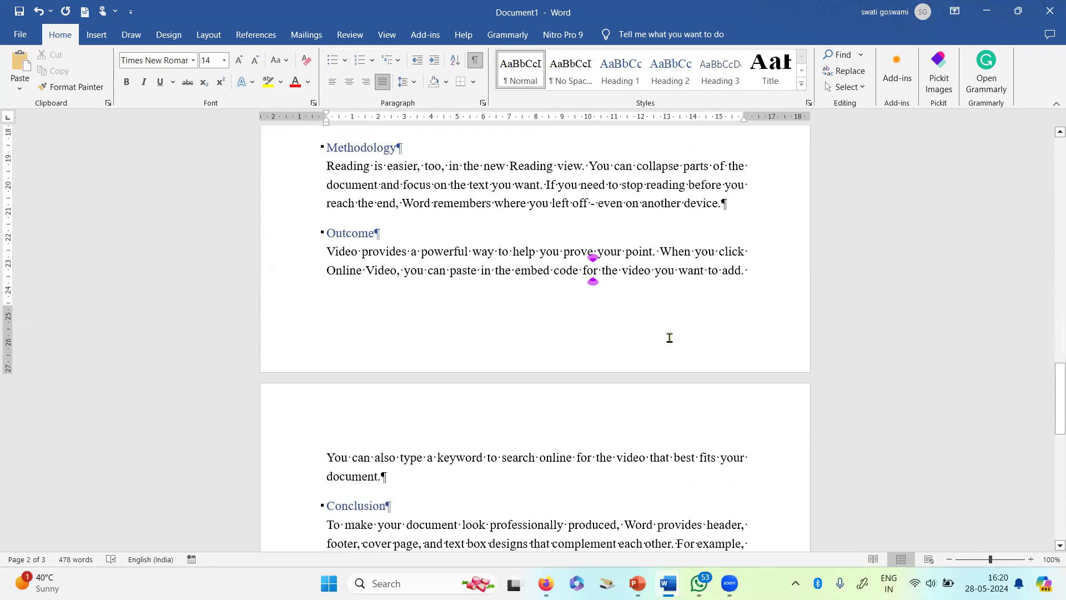
scroll(669, 336, up, 6)
scroll(669, 337, up, 2)
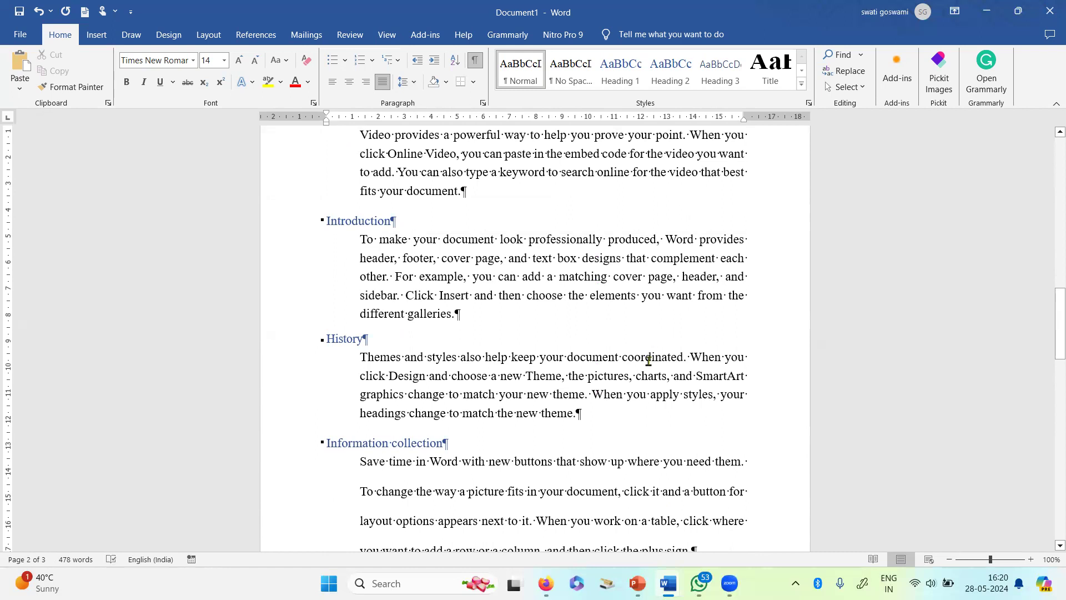
scroll(648, 361, down, 6)
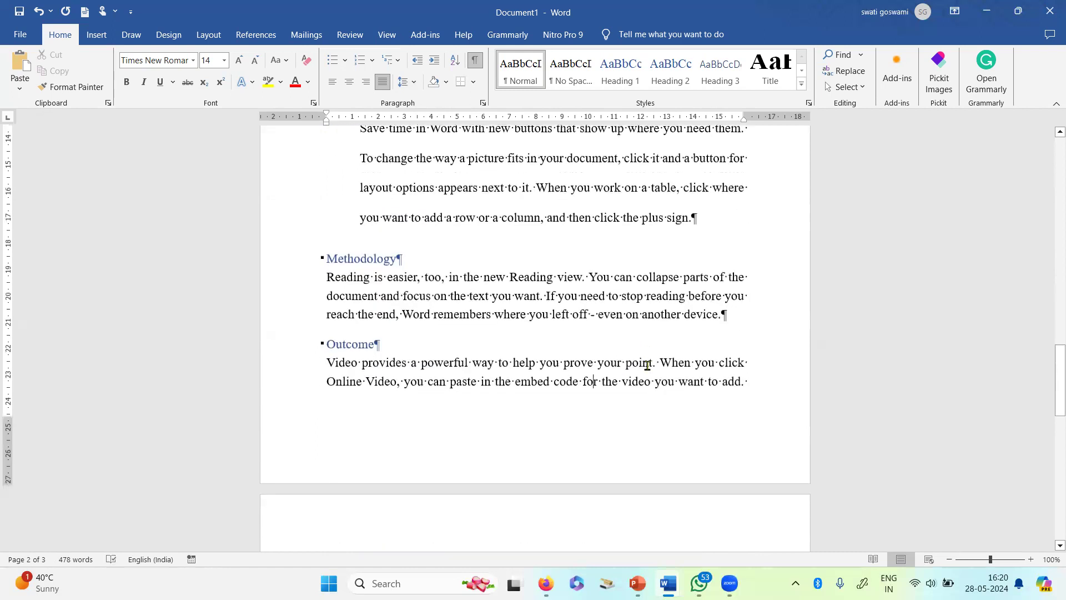
Insert page numbers at the bottom of the pages in the Bold Numbers 2 design and leave footer editing
click(537, 382)
click(97, 39)
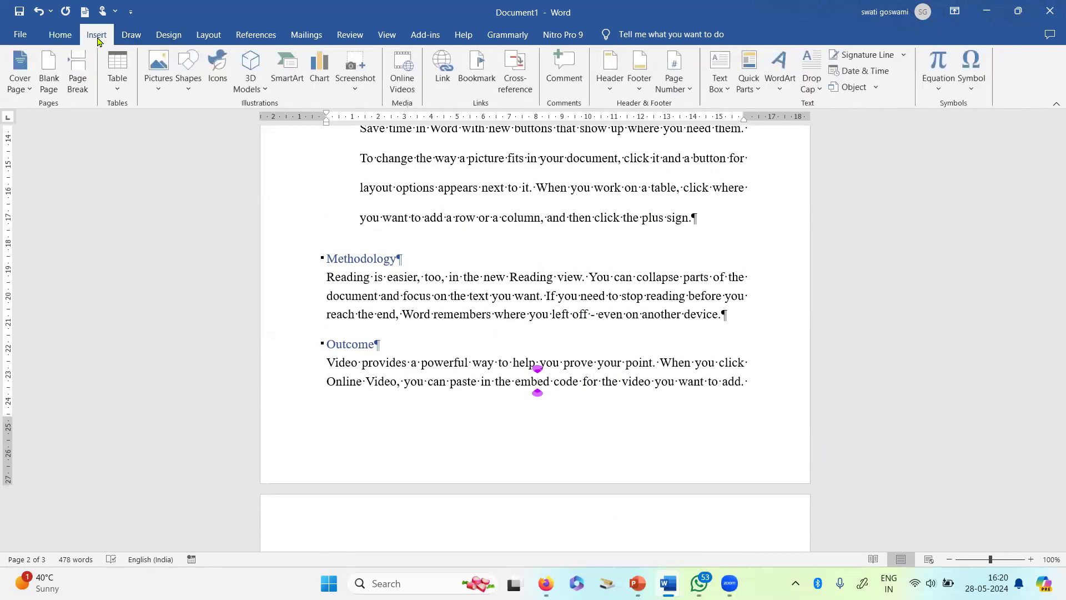
click(683, 84)
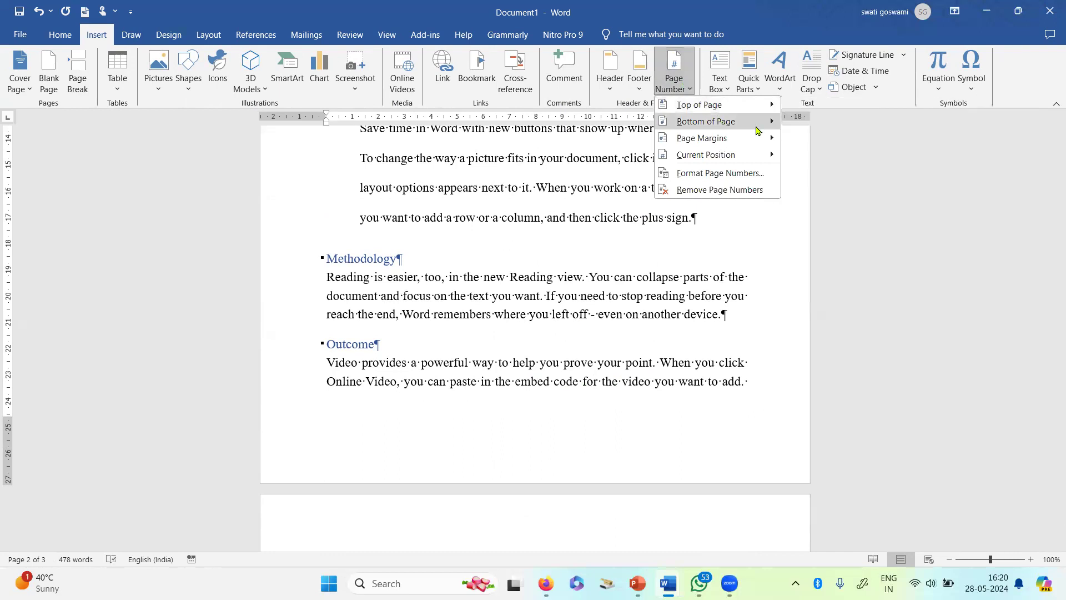
mouse_move(721, 121)
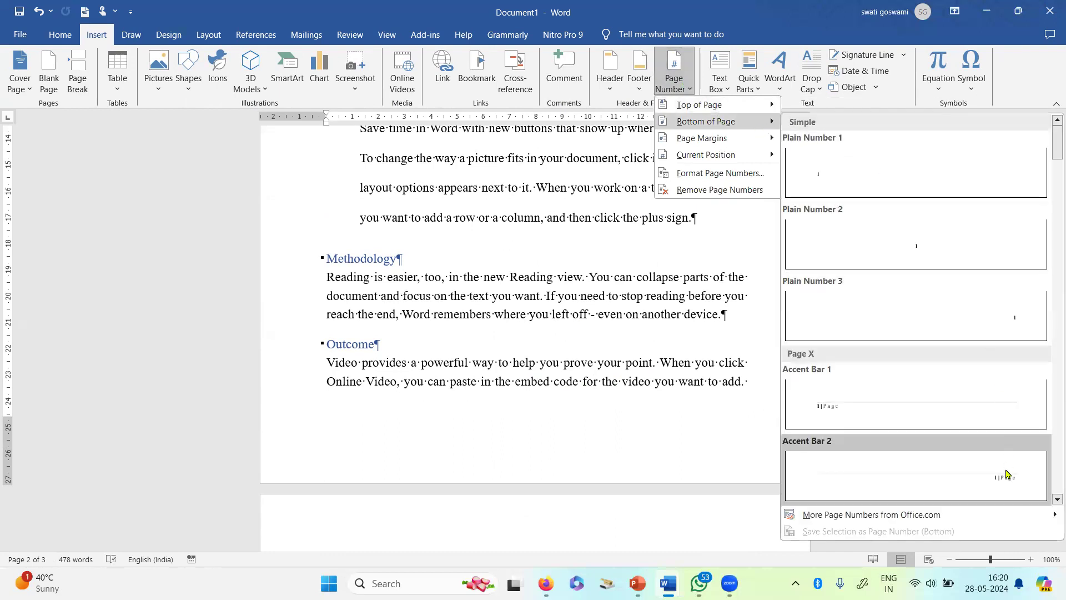
scroll(1020, 481, down, 5)
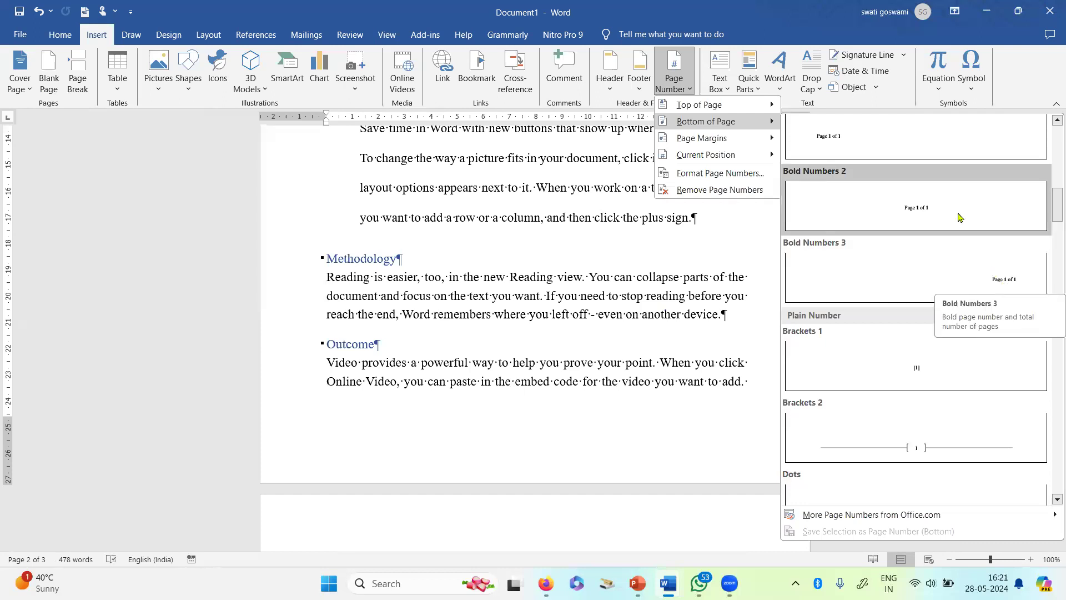
click(919, 206)
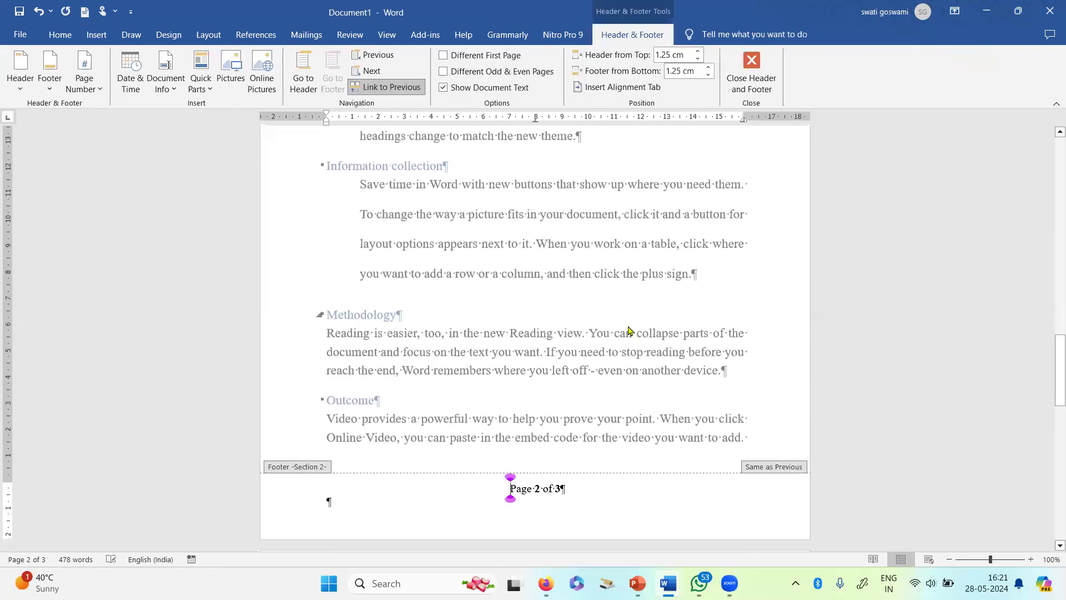
click(752, 72)
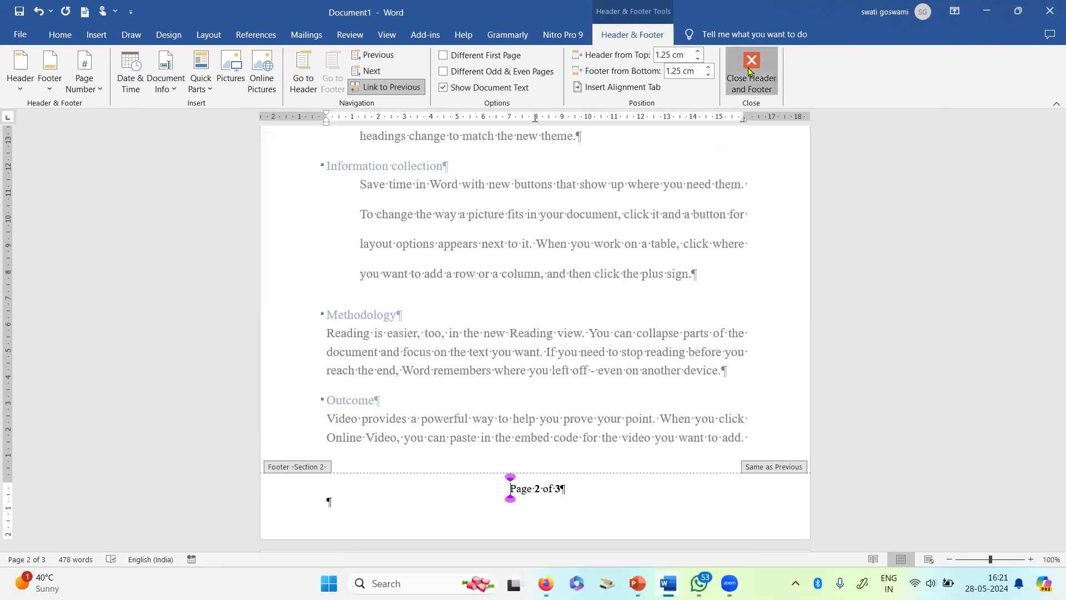
Check the page numbering in the footers from the table of contents page to the last page
scroll(595, 373, down, 12)
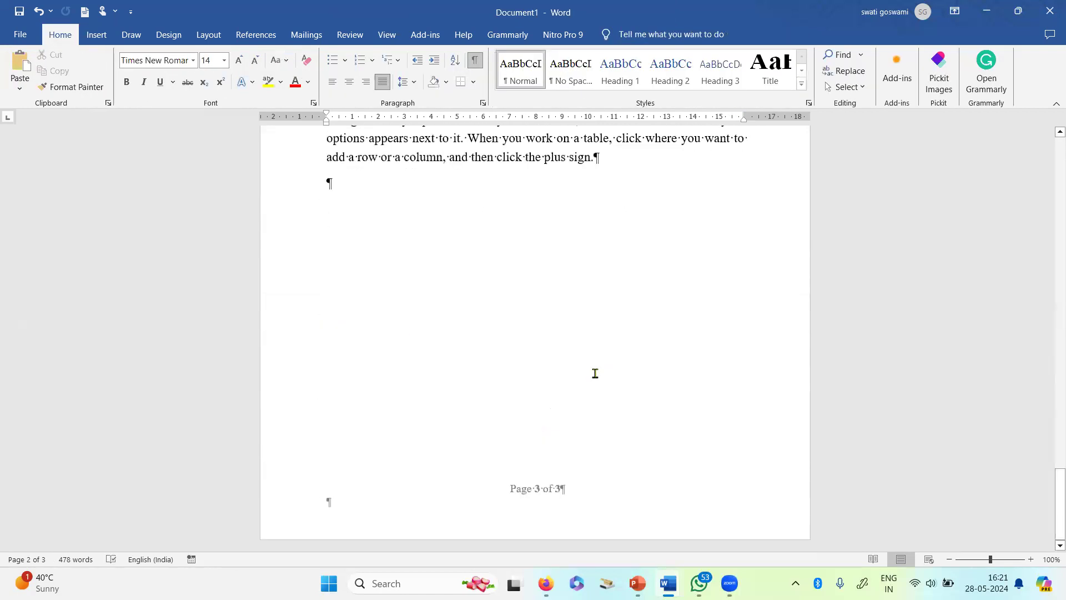
scroll(576, 443, up, 12)
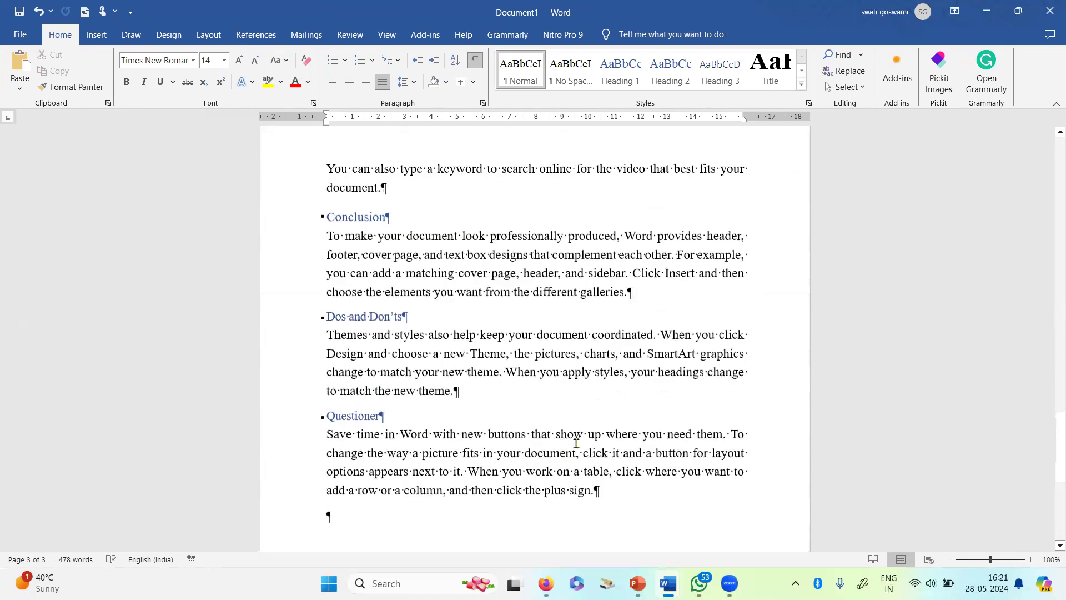
scroll(575, 442, up, 10)
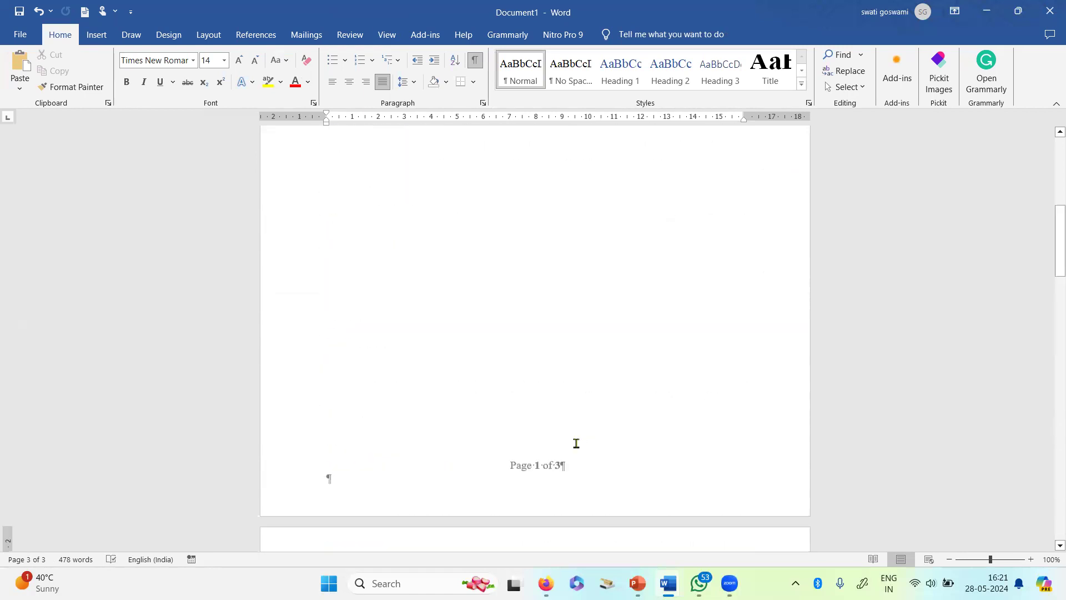
scroll(576, 443, down, 15)
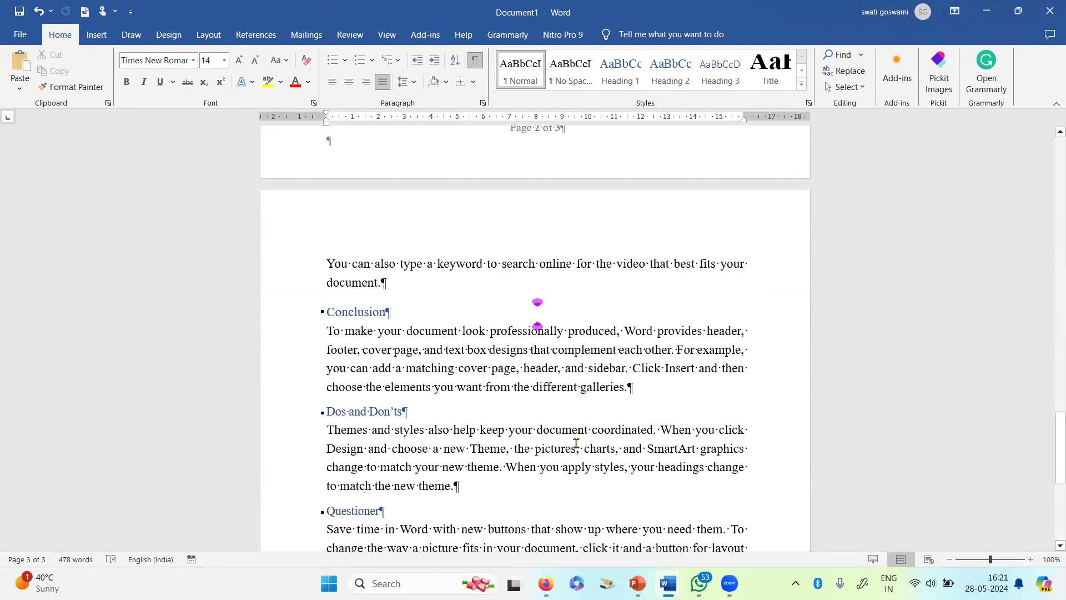
scroll(576, 443, down, 10)
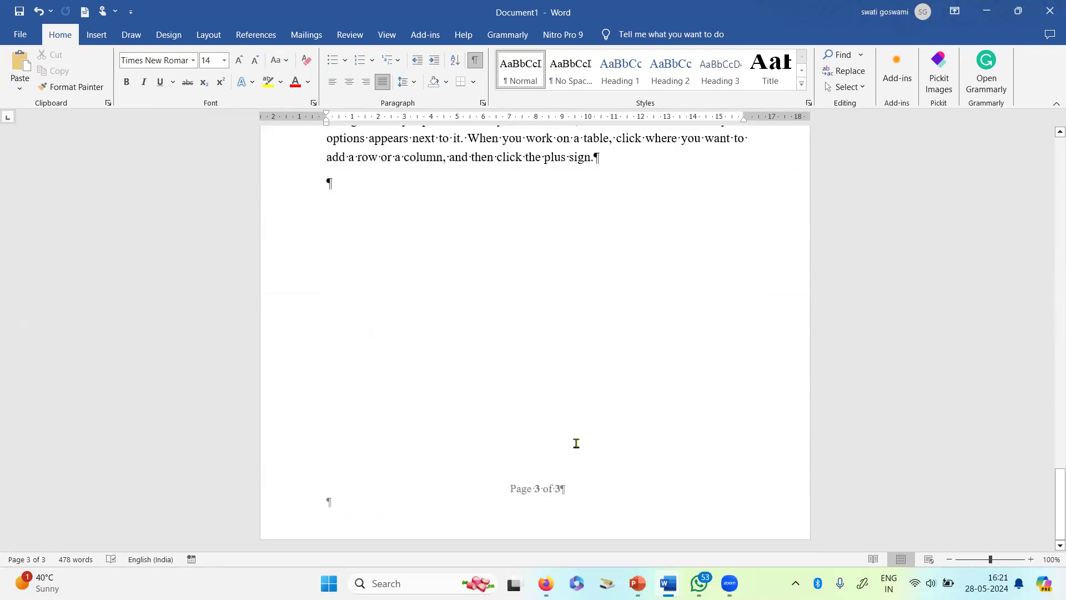
scroll(576, 442, up, 20)
scroll(576, 443, down, 5)
scroll(580, 440, down, 2)
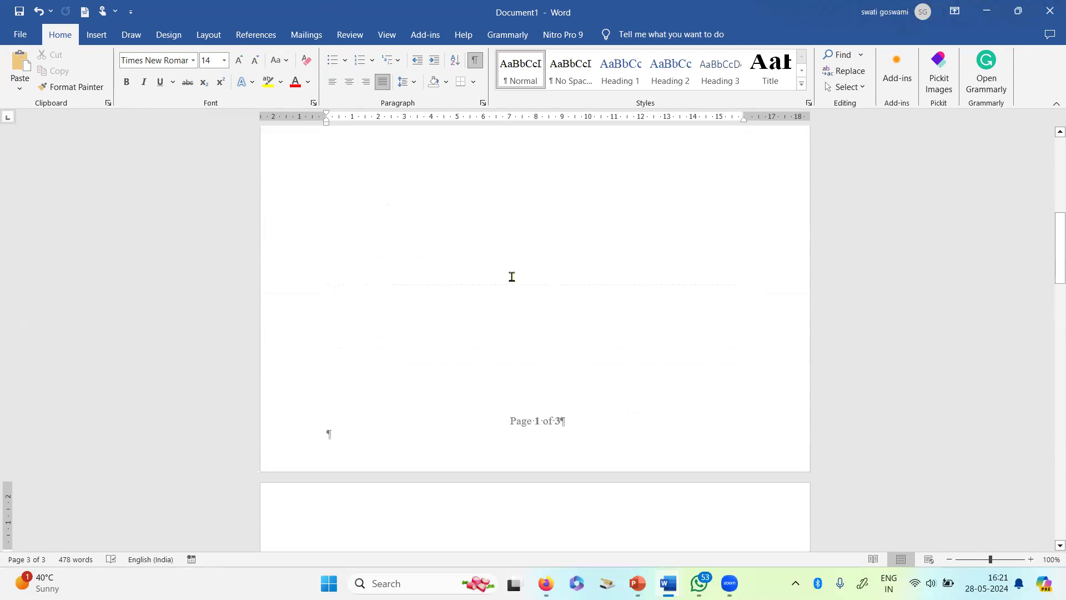
Remove the page numbers from the document and check the page footers
scroll(512, 277, up, 8)
click(99, 33)
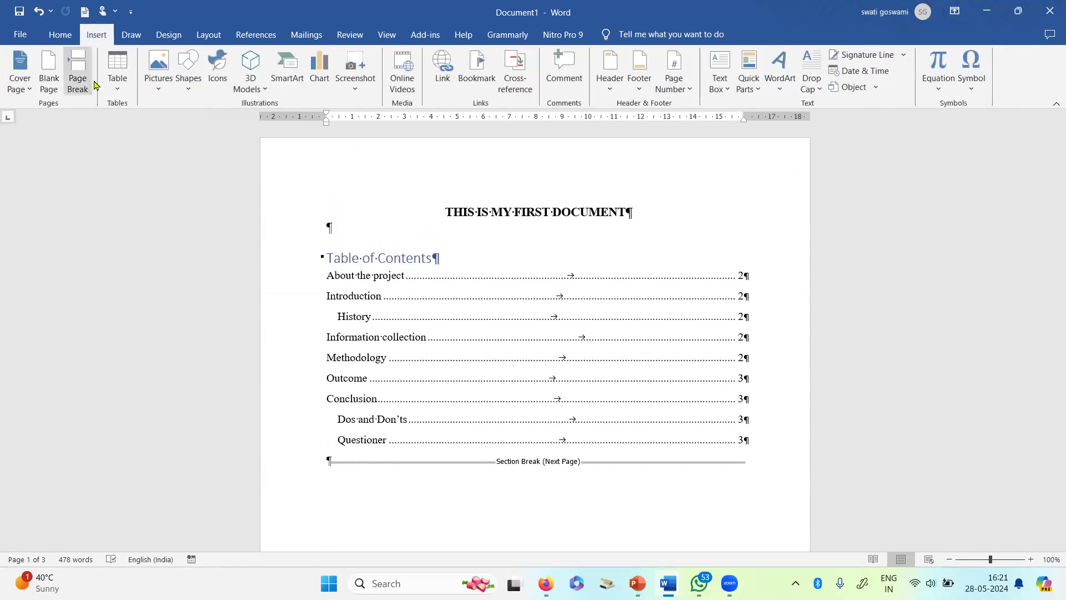
click(676, 84)
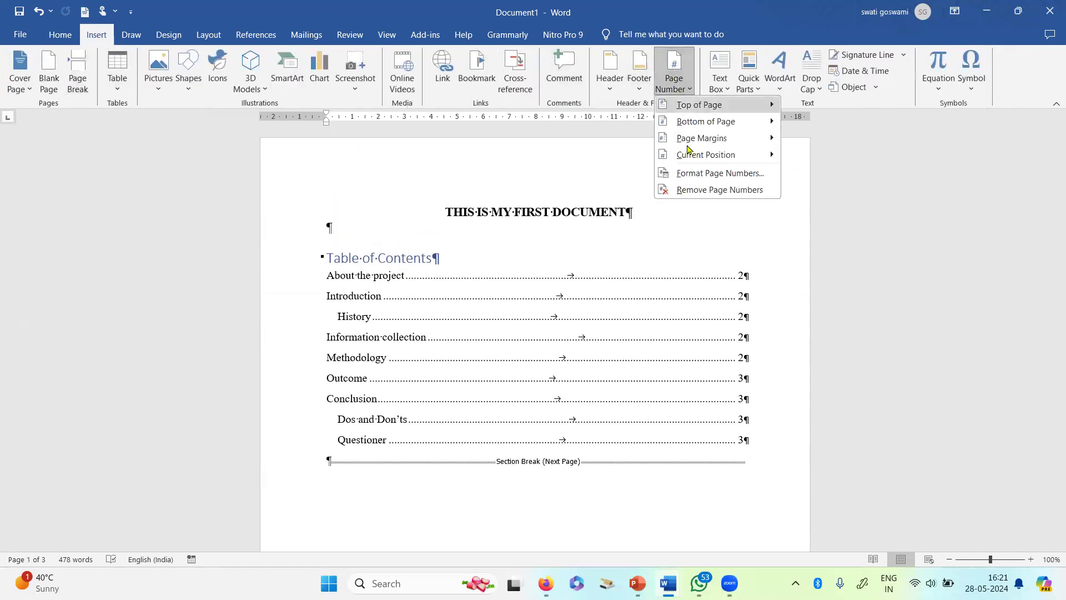
click(703, 190)
scroll(657, 265, down, 9)
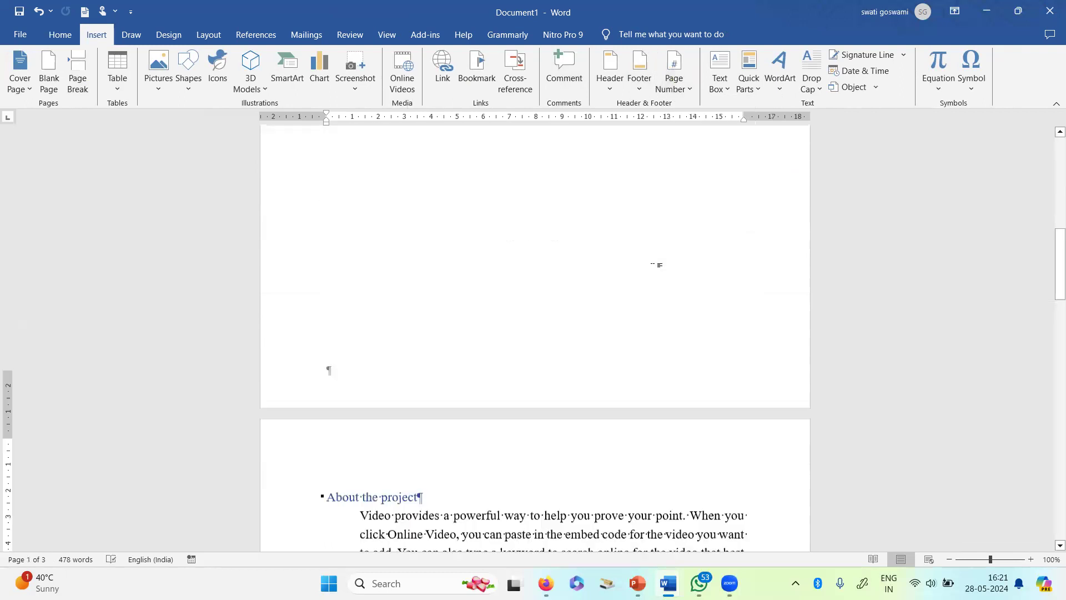
scroll(657, 265, down, 8)
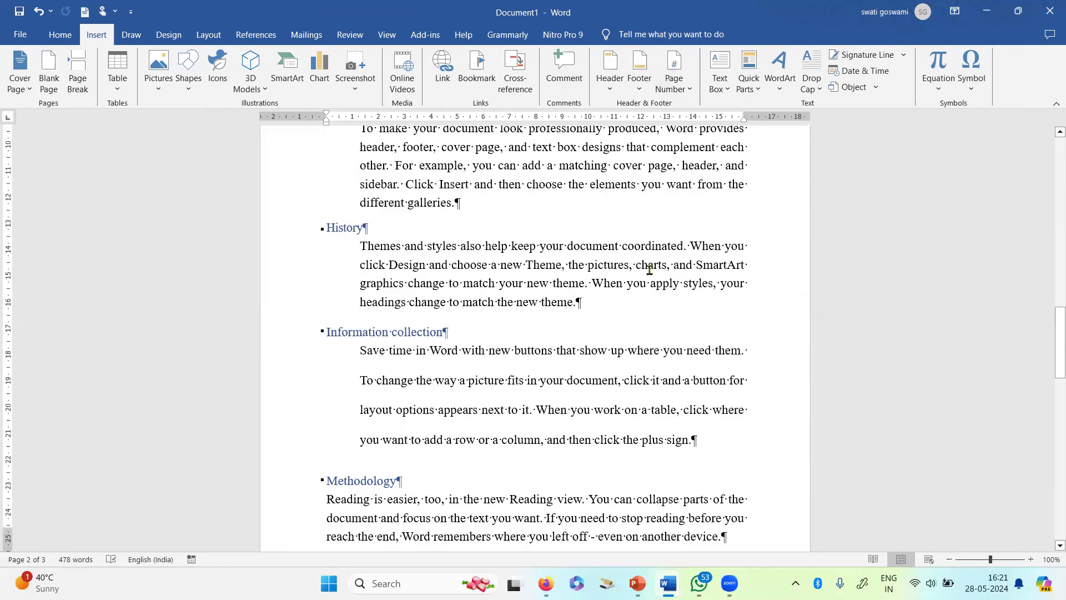
scroll(653, 268, down, 8)
scroll(647, 276, up, 15)
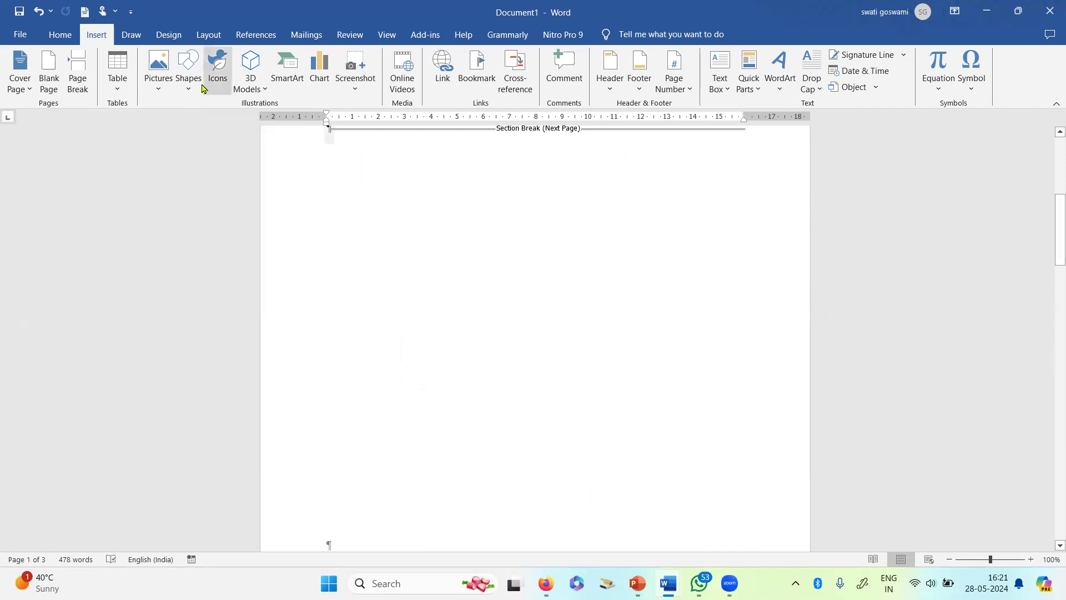
scroll(133, 44, down, 2)
click(130, 38)
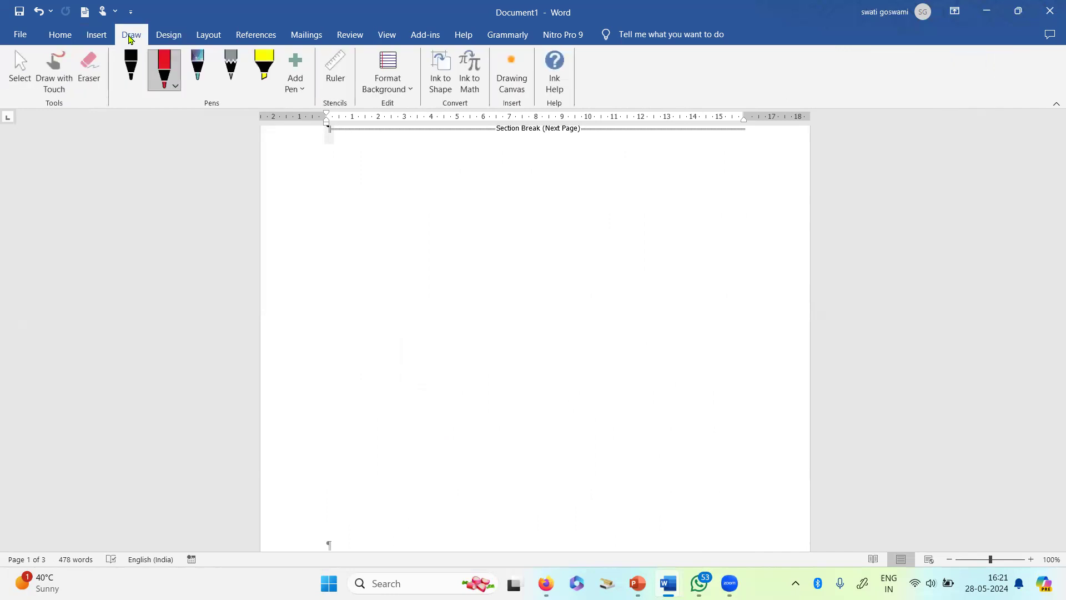
click(96, 36)
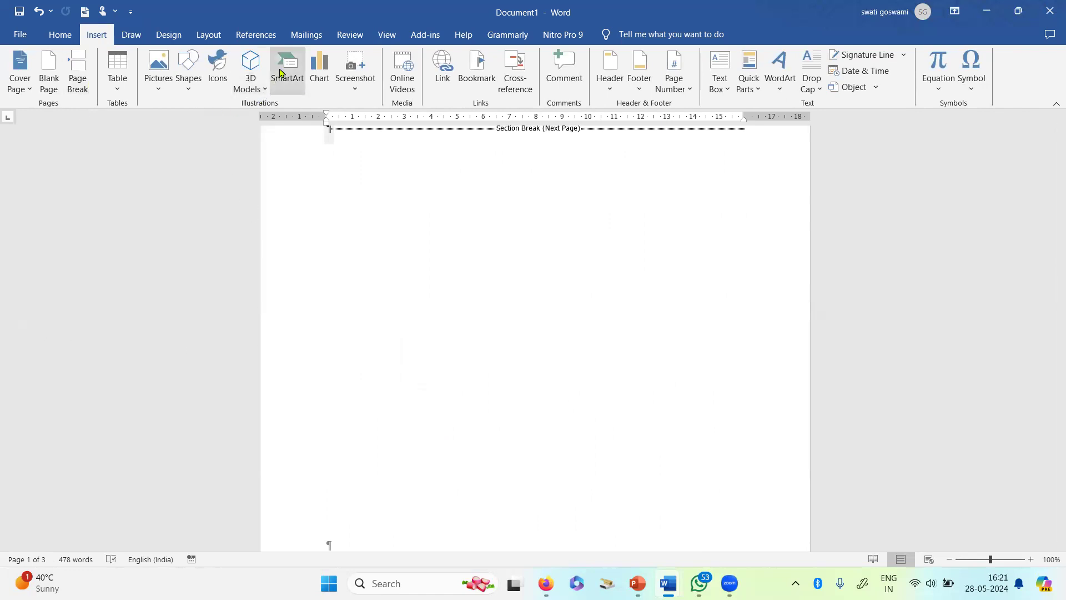
scroll(439, 300, up, 6)
scroll(440, 303, down, 5)
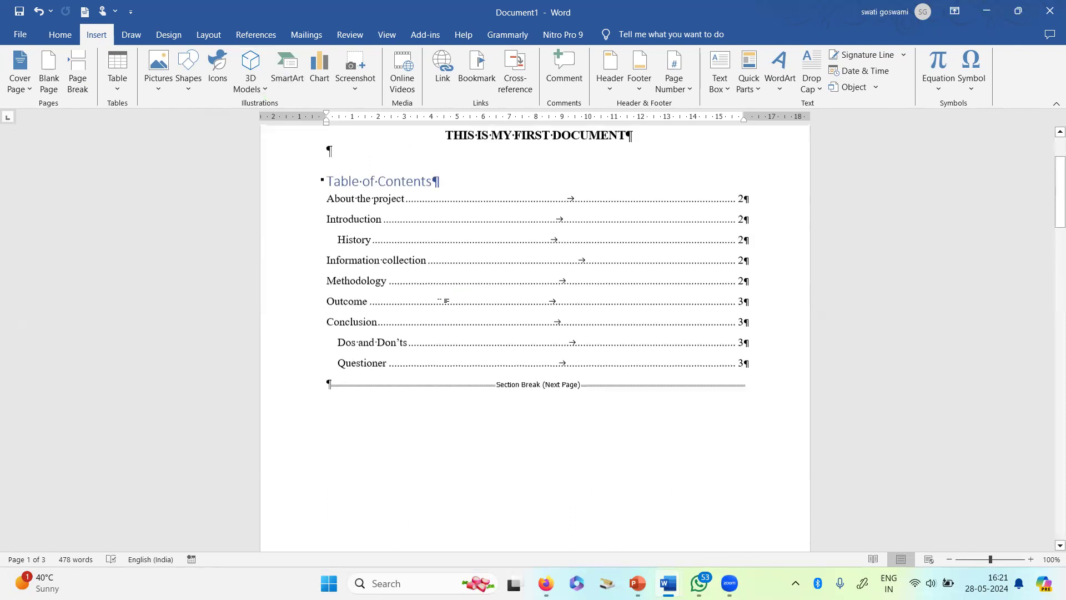
scroll(439, 305, down, 10)
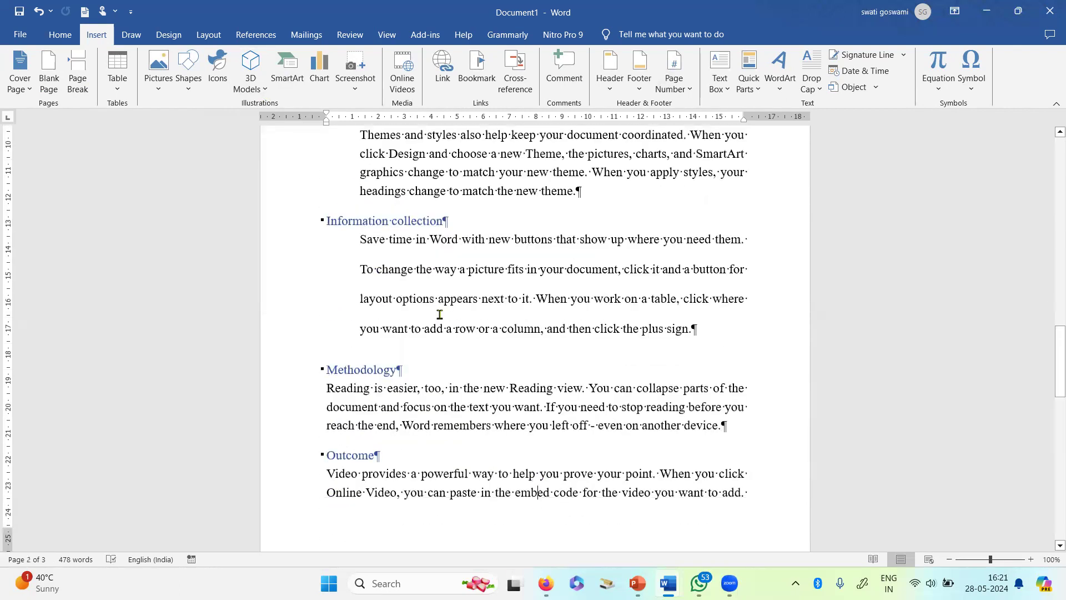